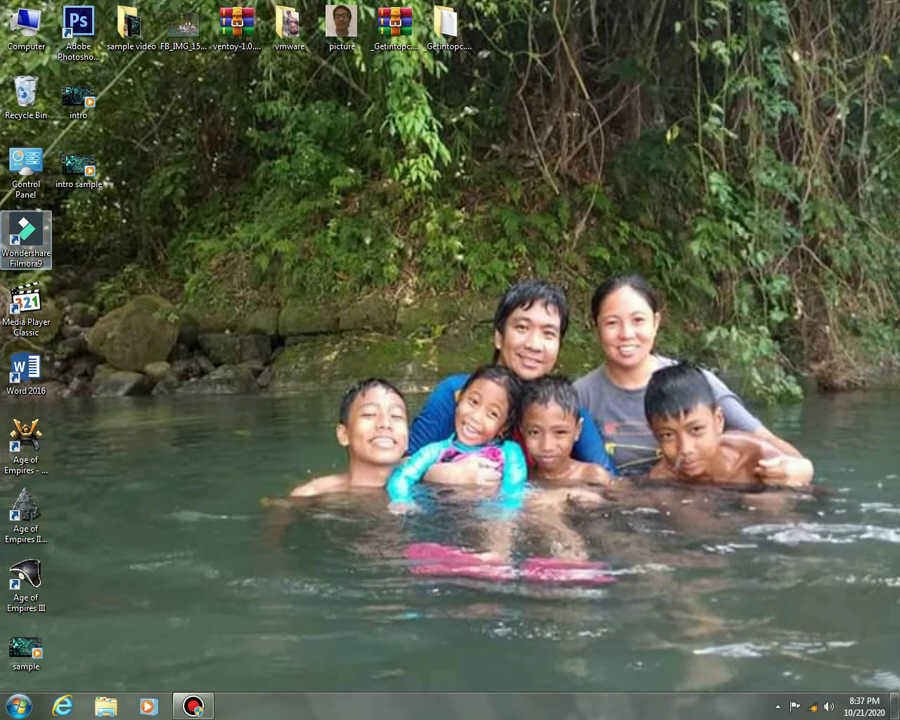
# Step: Launch Wondershare Filmora9
pyautogui.click(26, 239)
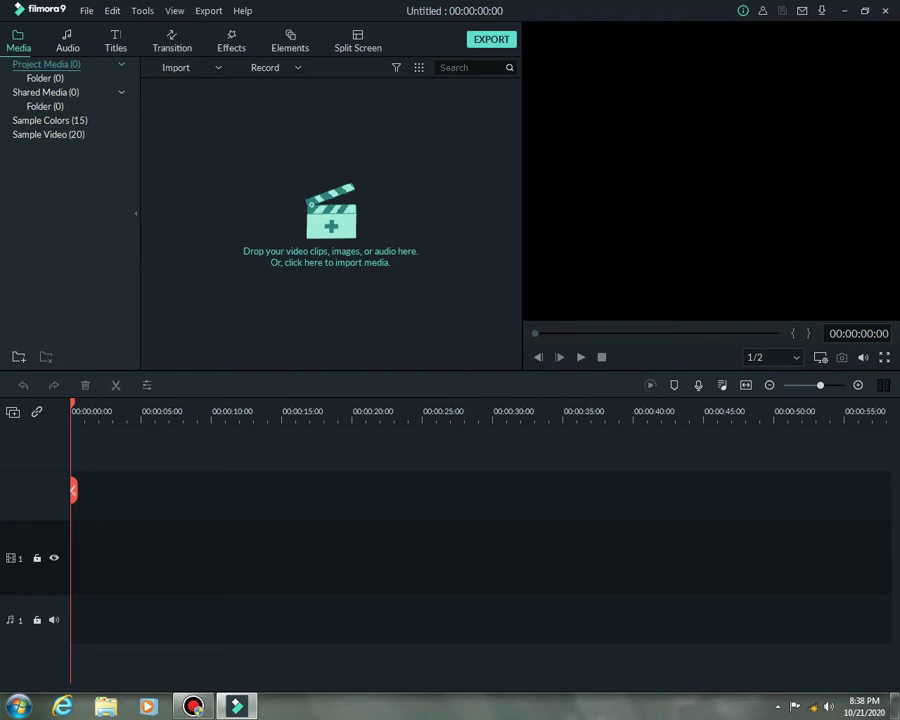
# Step: Look through the split screen, elements, effects, transition, titles, audio and media libraries
pyautogui.click(358, 40)
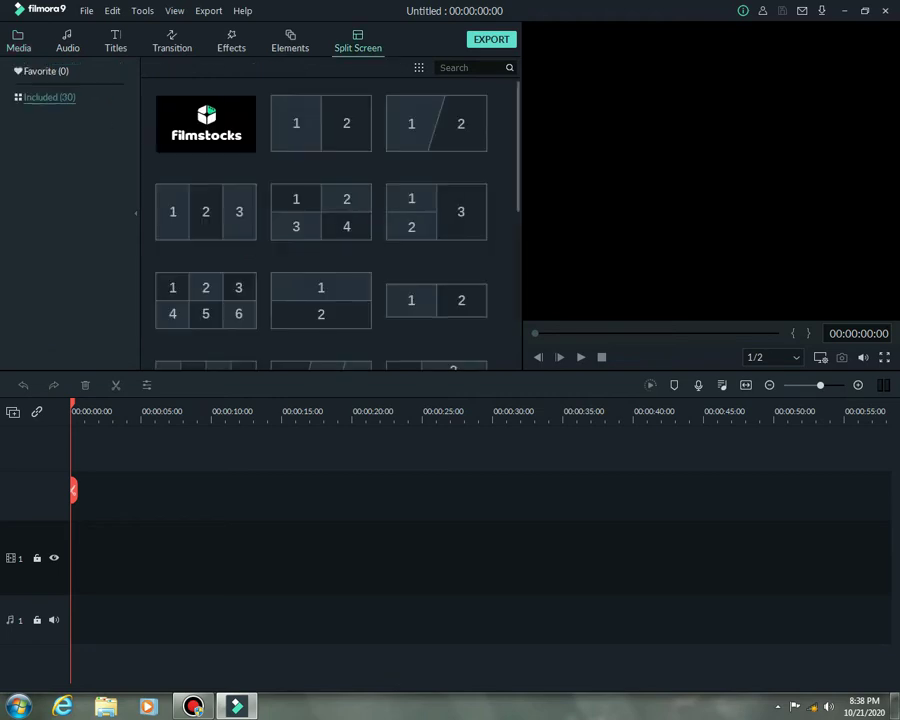
pyautogui.click(290, 40)
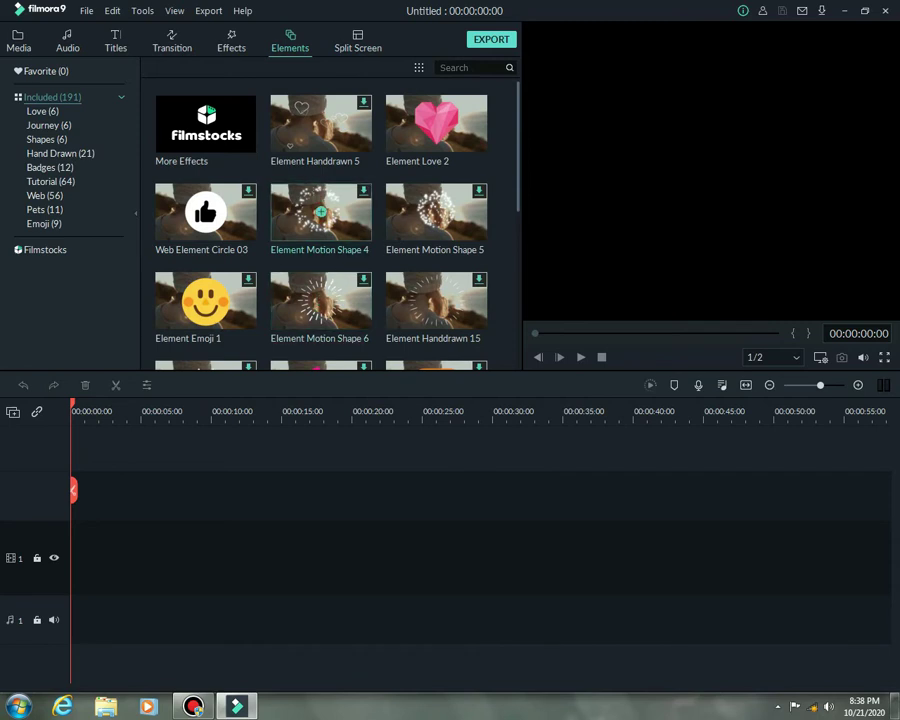
pyautogui.scroll(-5, 321, 205)
pyautogui.scroll(-10, 205, 222)
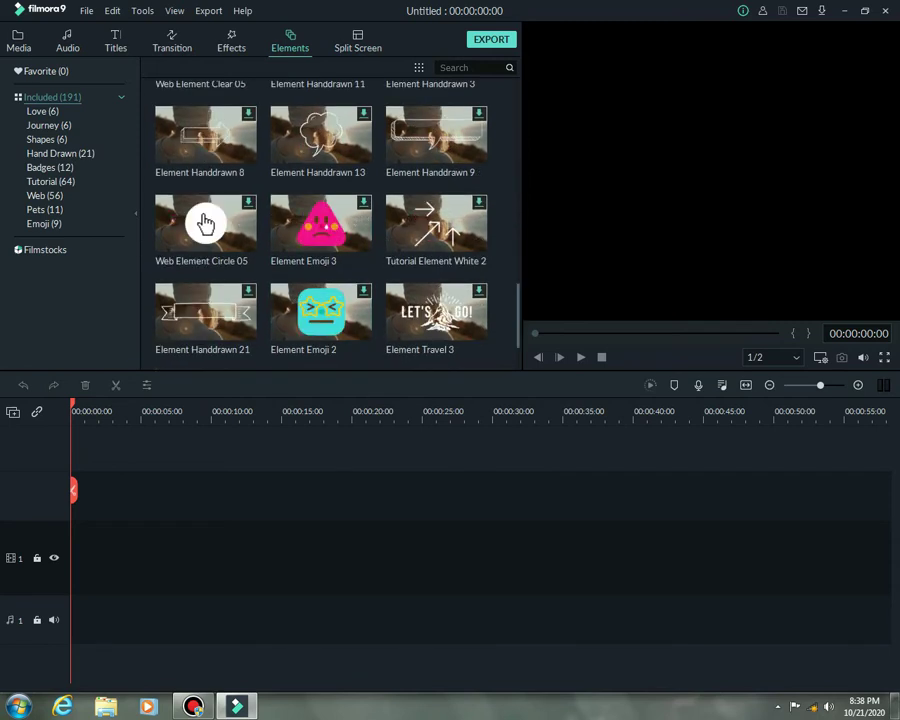
pyautogui.scroll(3, 205, 222)
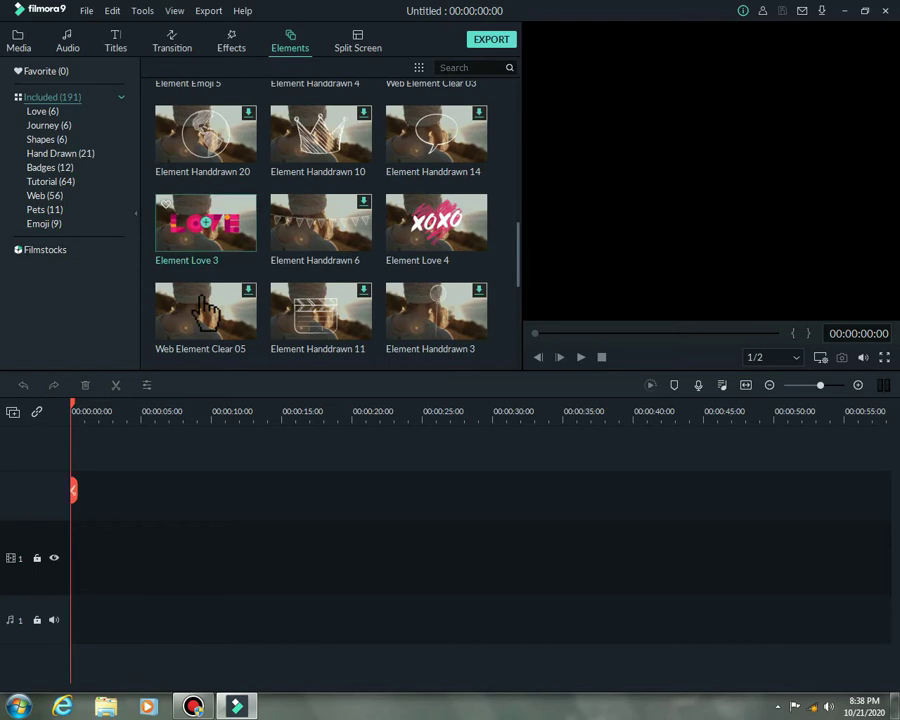
pyautogui.click(231, 41)
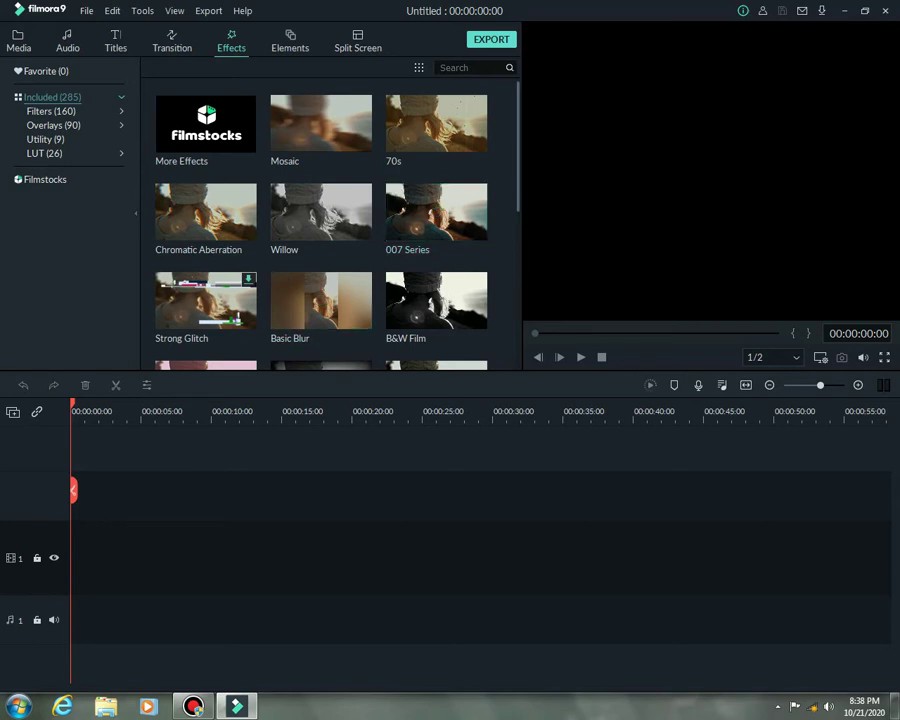
pyautogui.scroll(-5, 330, 220)
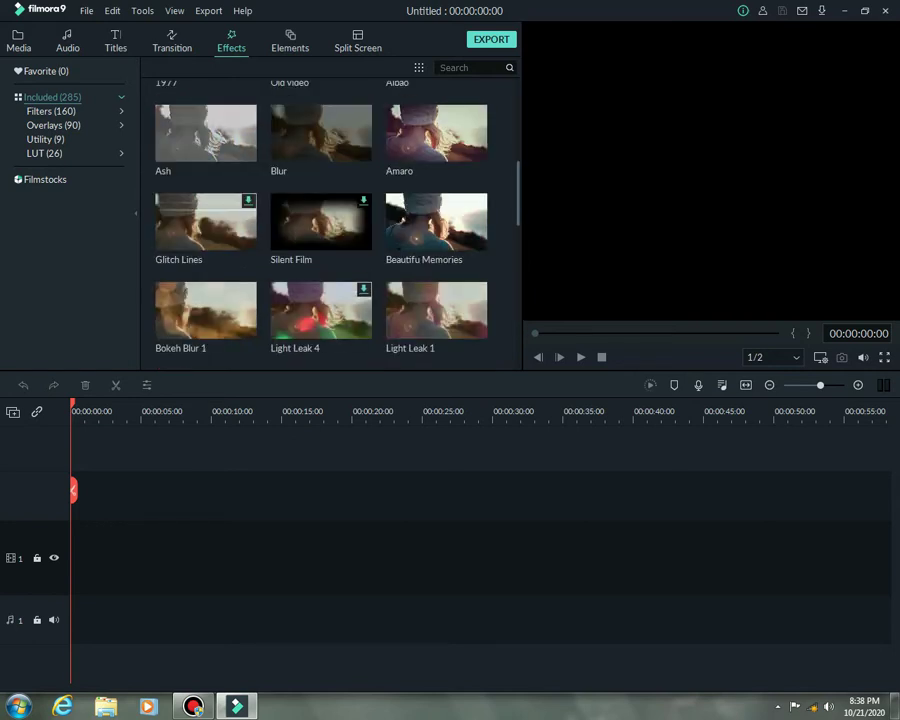
pyautogui.scroll(5, 215, 135)
pyautogui.click(172, 42)
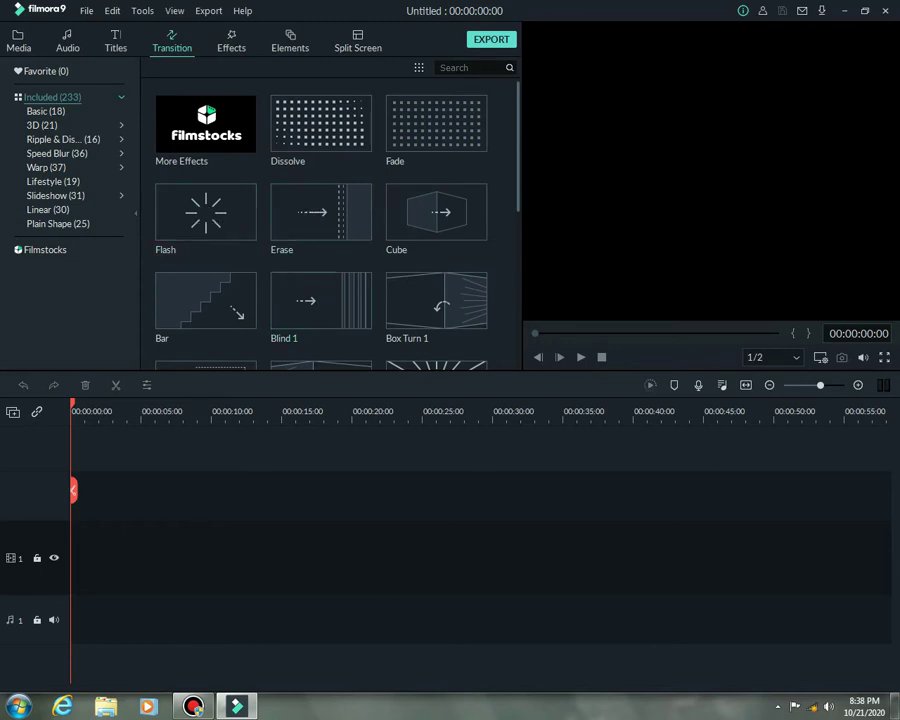
pyautogui.moveTo(320, 212)
pyautogui.click(116, 41)
pyautogui.moveTo(320, 212)
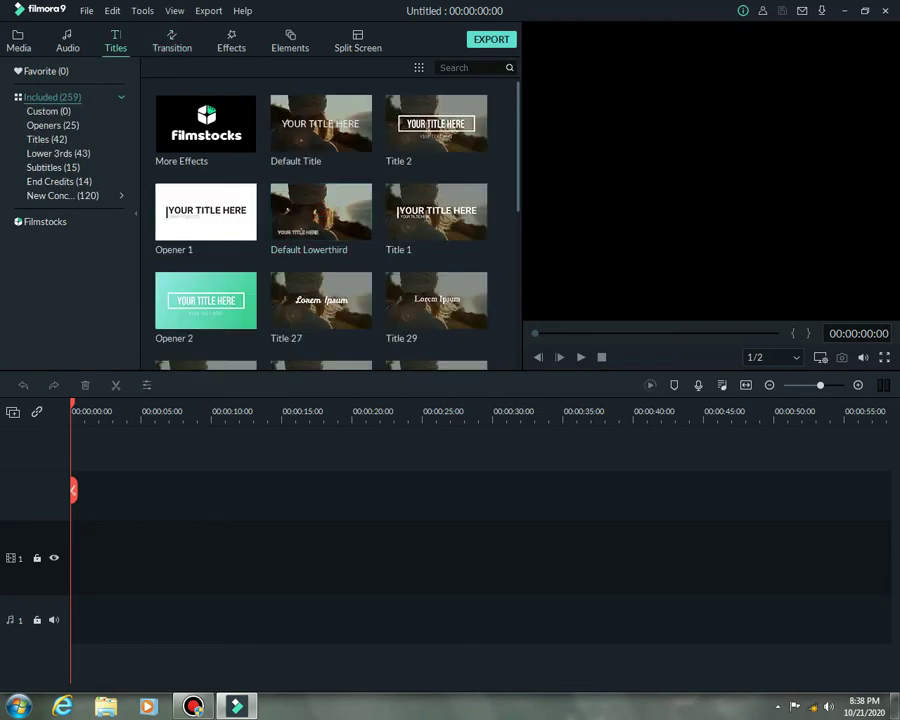
pyautogui.click(67, 41)
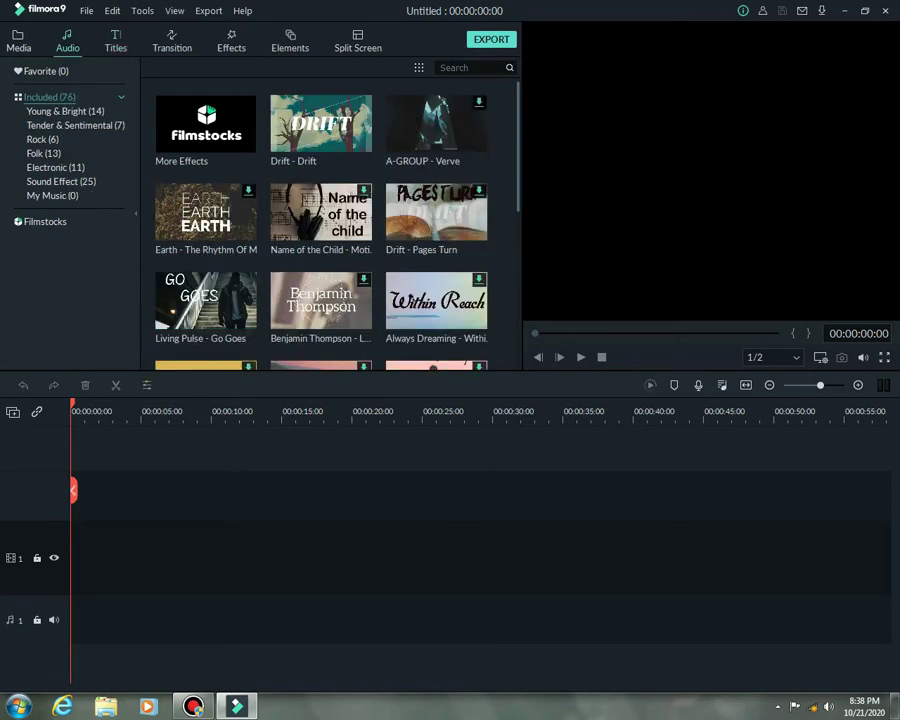
pyautogui.click(18, 41)
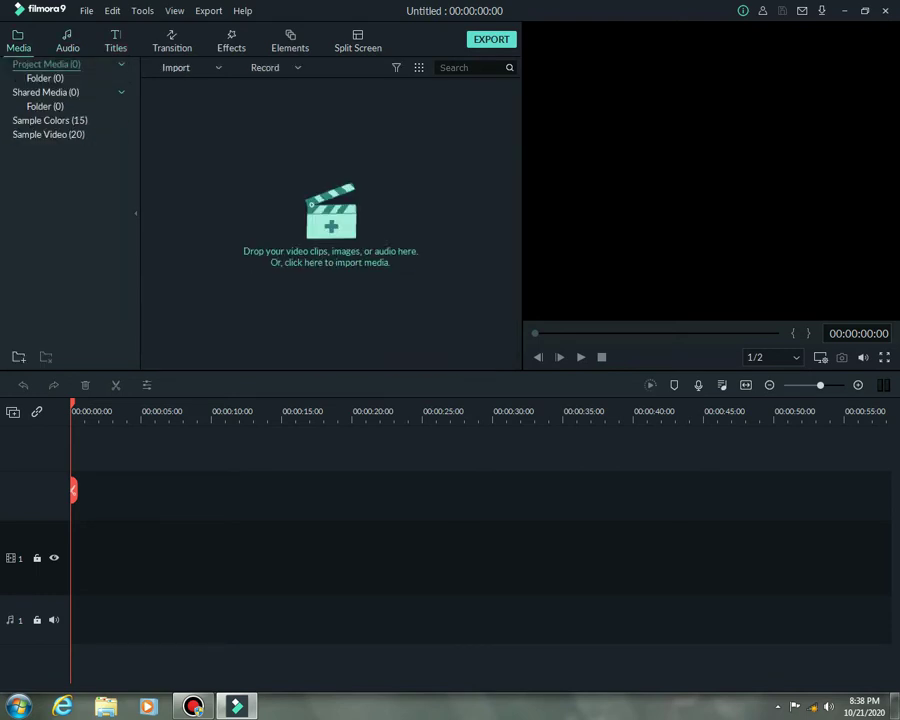
# Step: Examine the included title templates in the titles library
pyautogui.click(116, 41)
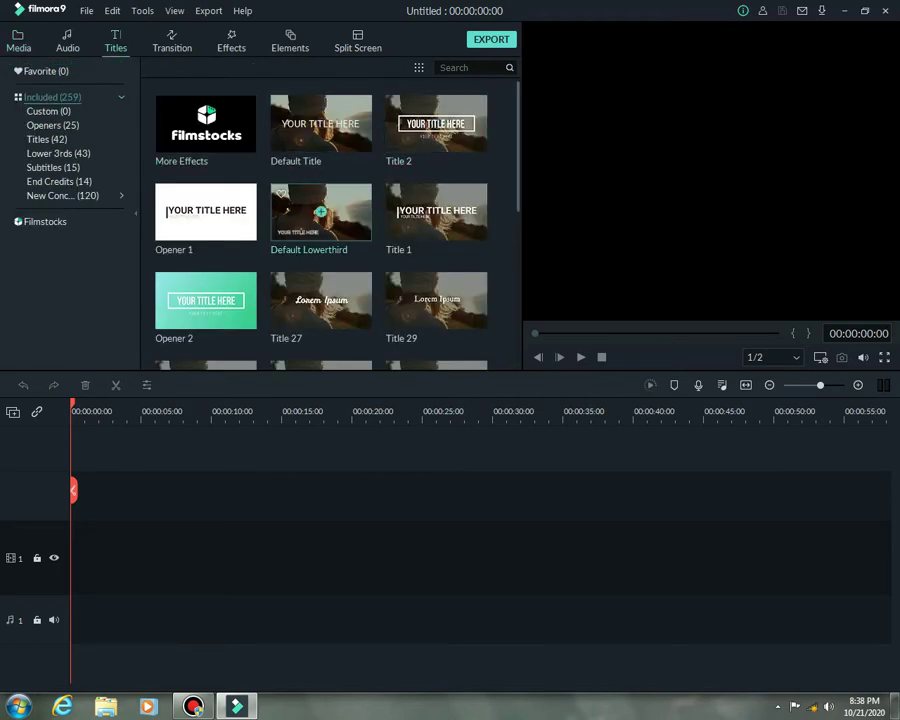
pyautogui.scroll(-10, 320, 123)
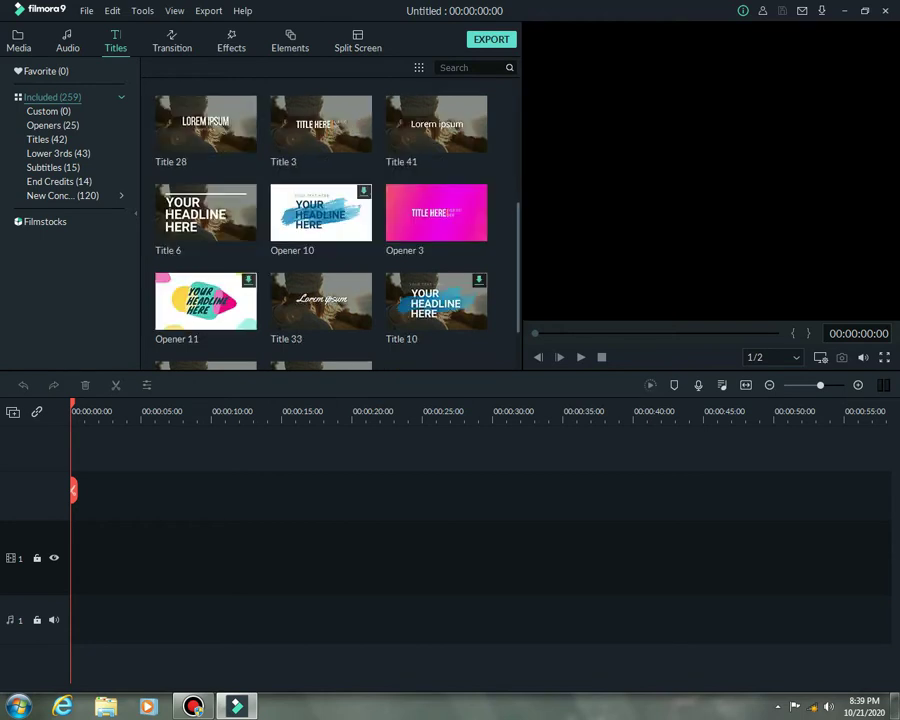
pyautogui.scroll(5, 205, 222)
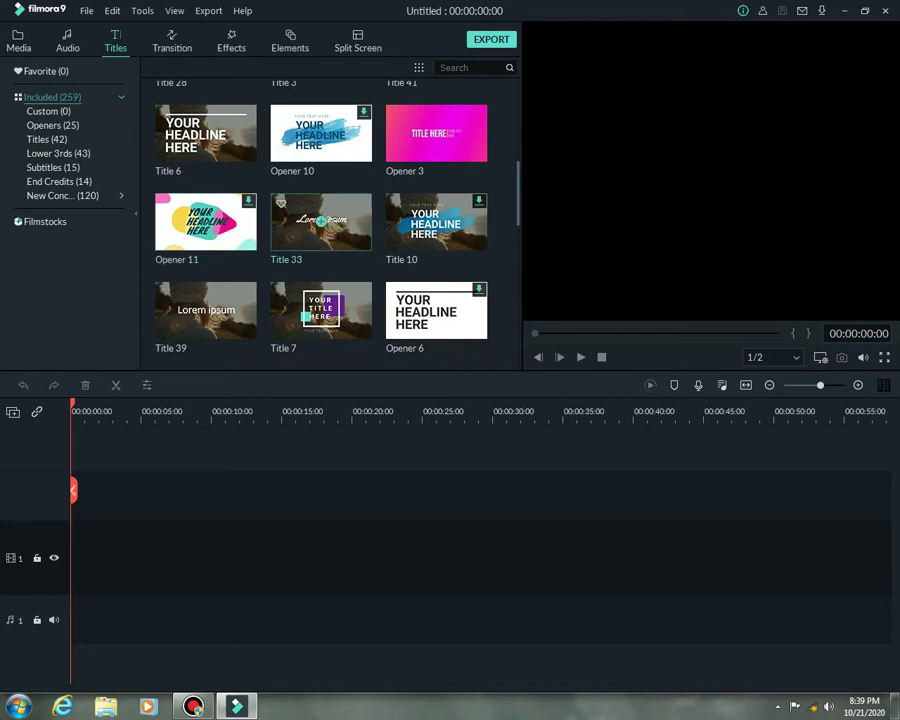
pyautogui.scroll(5, 320, 220)
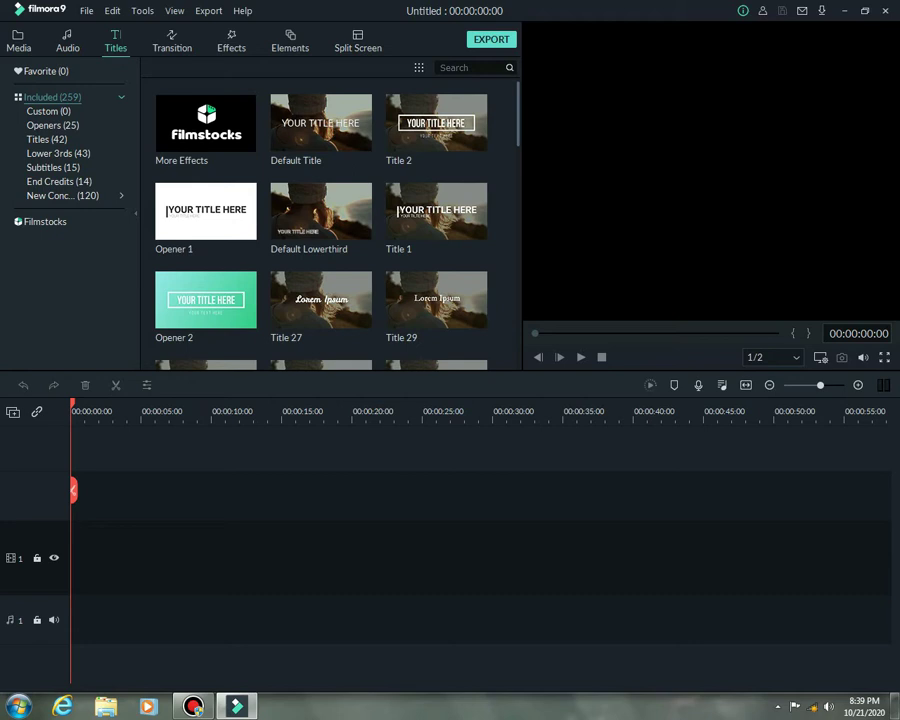
# Step: Move the playhead a short distance in from the start of the empty timeline
pyautogui.click(96, 490)
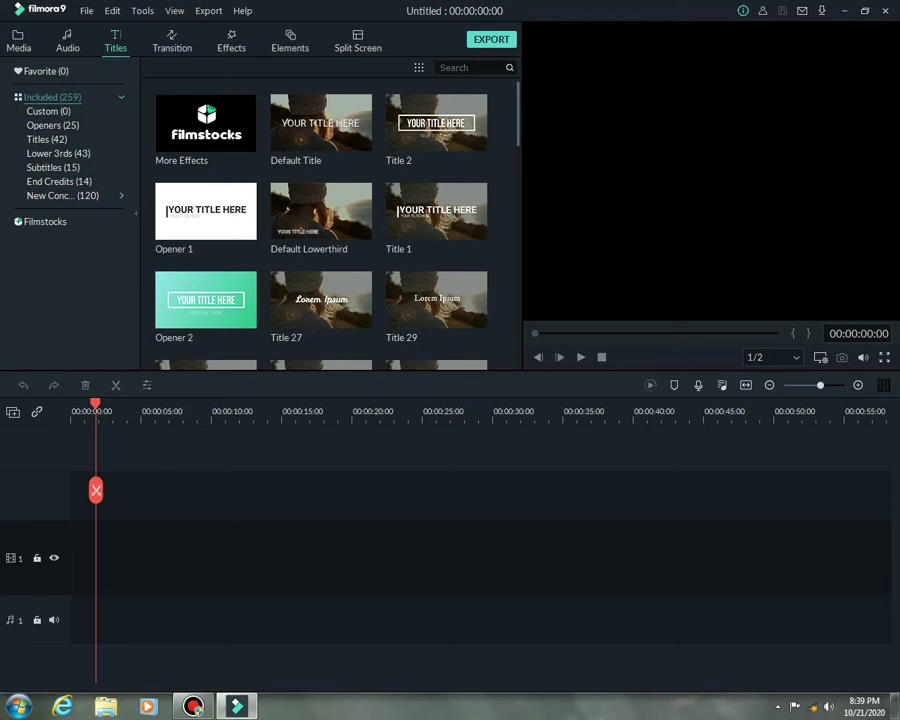
pyautogui.moveTo(96, 490)
pyautogui.mouseDown()
pyautogui.moveTo(72, 490)
pyautogui.moveTo(96, 490)
pyautogui.mouseUp()
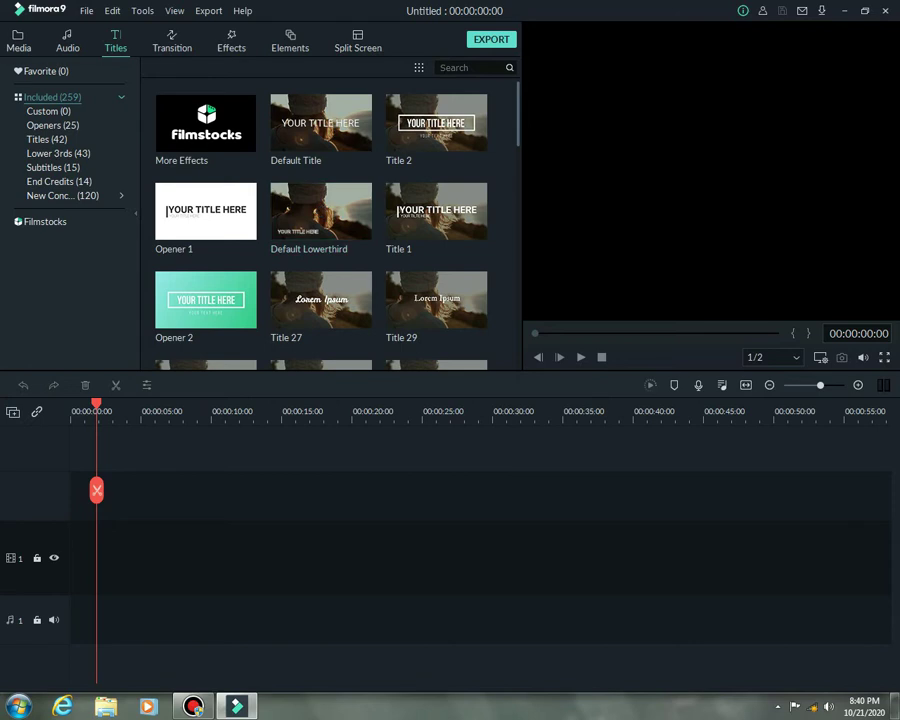
# Step: Import the Abstract - 2127 video from New folder (2) into the project media
pyautogui.click(18, 41)
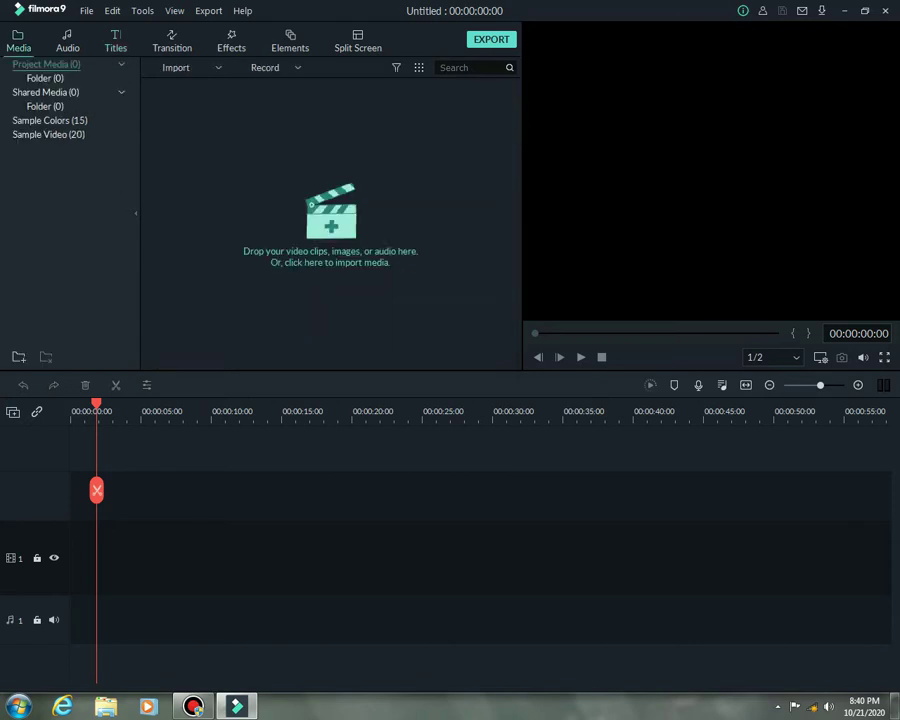
pyautogui.click(176, 67)
pyautogui.click(193, 86)
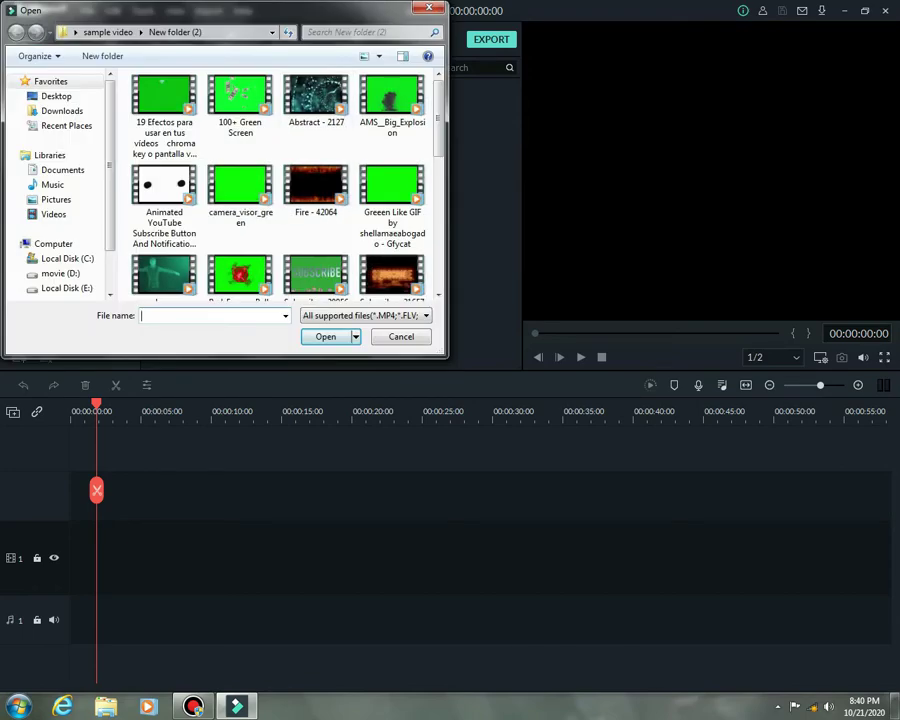
pyautogui.doubleClick(315, 98)
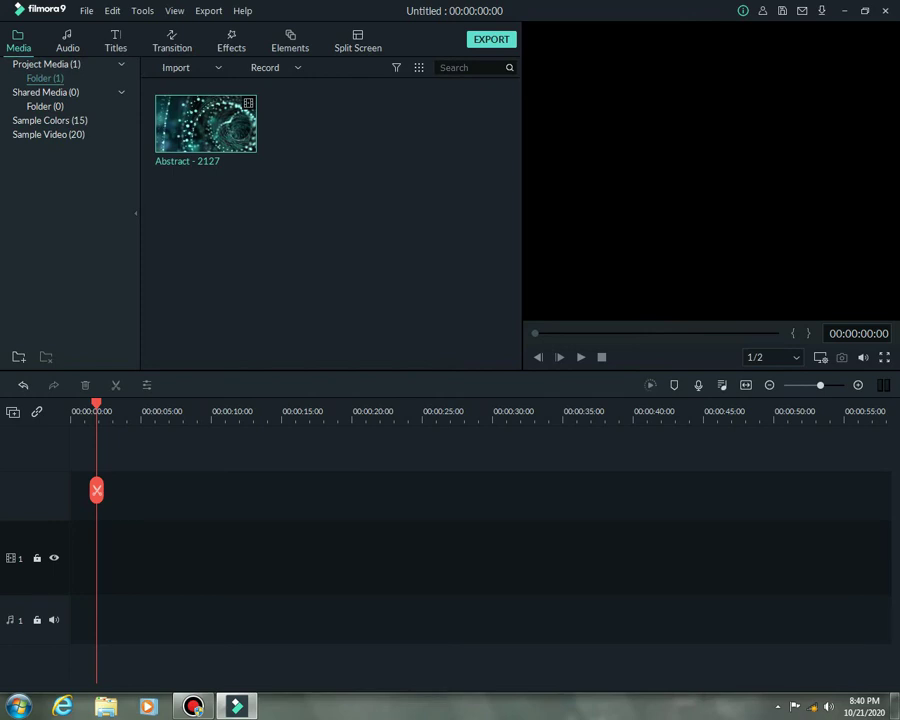
# Step: Place the Abstract - 2127 clip at the start of video track 1, matching the project to the media at 1280 x 720 30fps
pyautogui.moveTo(206, 122)
pyautogui.moveTo(206, 122)
pyautogui.click(206, 122)
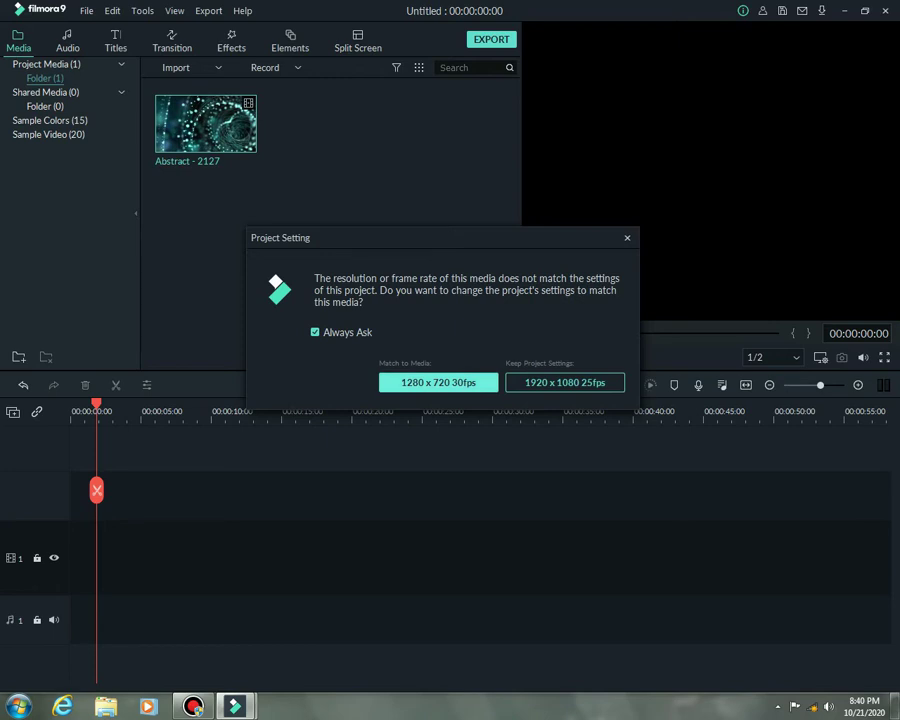
pyautogui.click(438, 382)
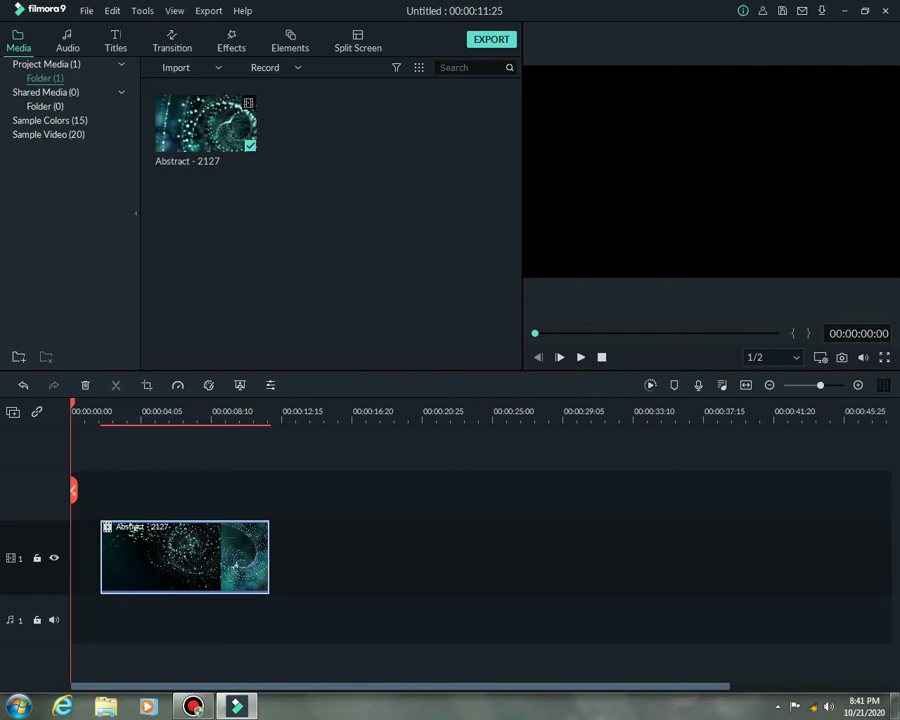
pyautogui.moveTo(184, 557); pyautogui.dragTo(150, 557)
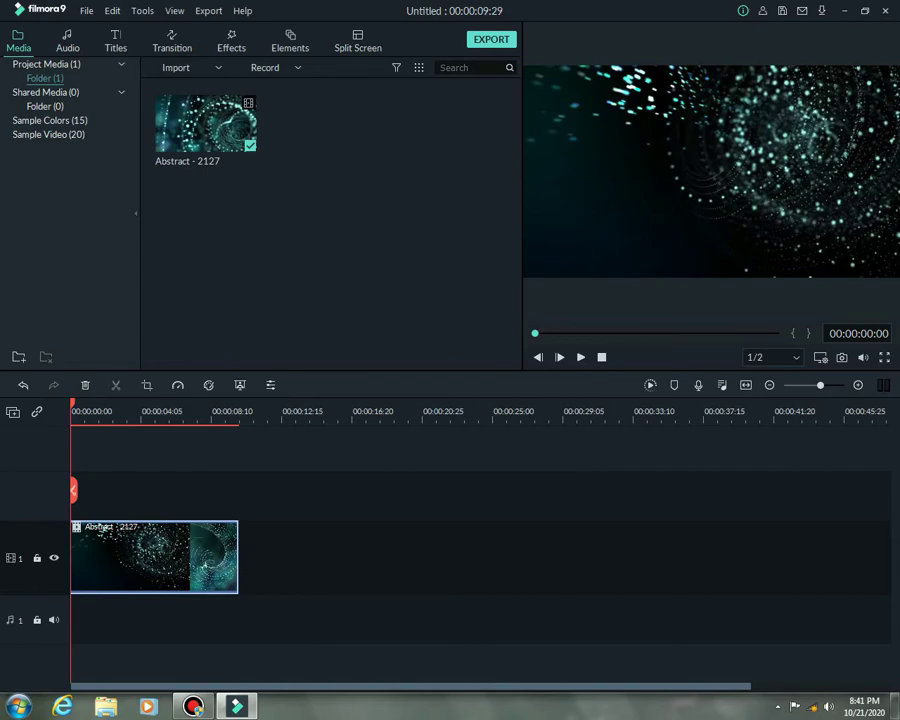
# Step: Preview the Abstract - 2127 clip and return the playhead to the start of the timeline
pyautogui.press('space')
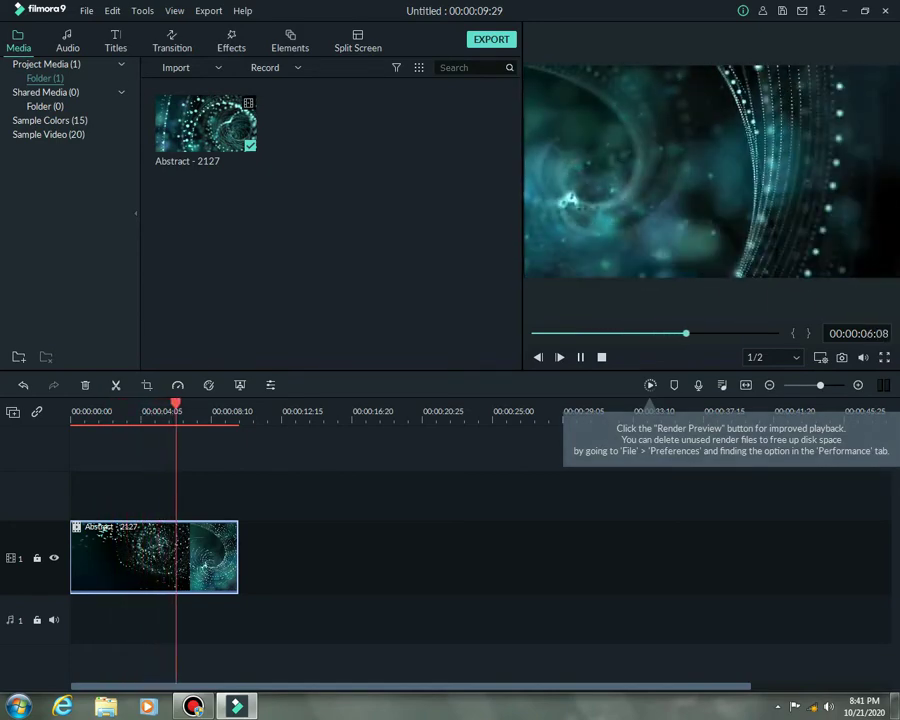
pyautogui.press('space')
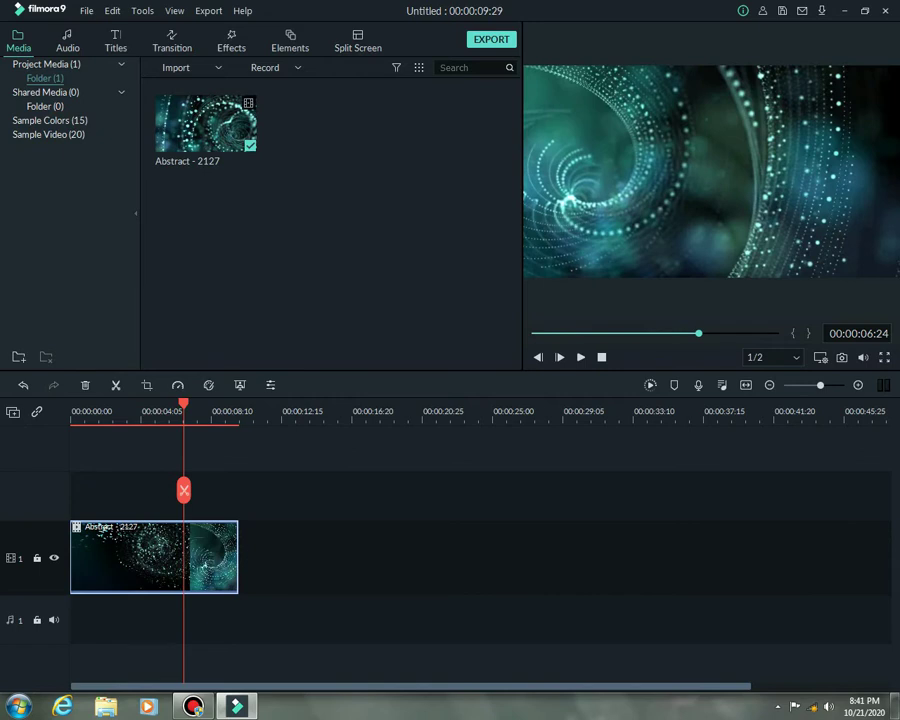
pyautogui.moveTo(183, 404); pyautogui.dragTo(71, 404)
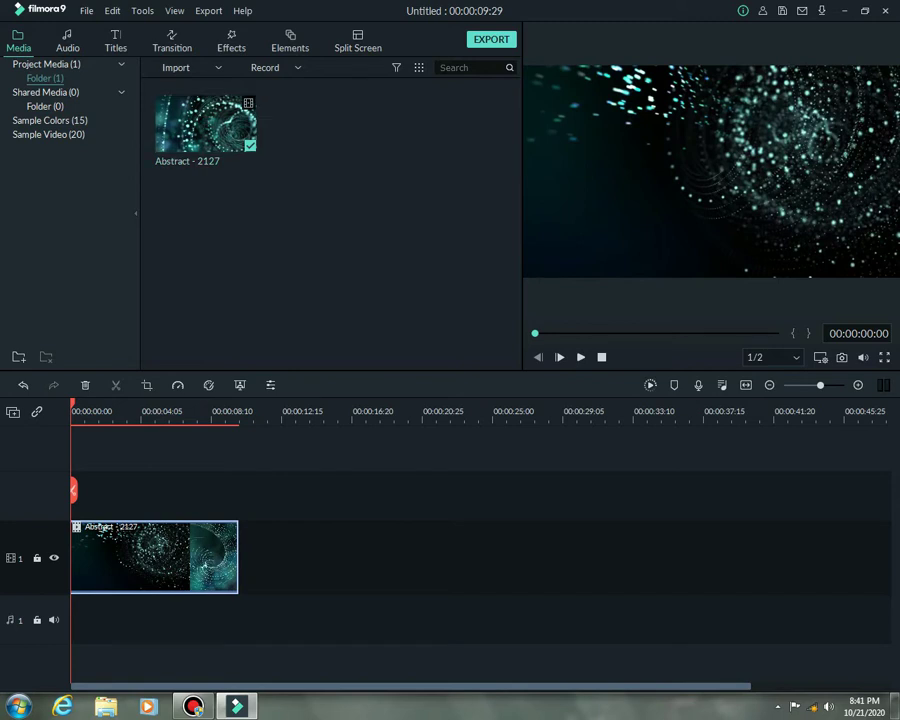
# Step: Add a single Title 2 title on the track above the clip, starting slightly after the clip's beginning
pyautogui.click(116, 42)
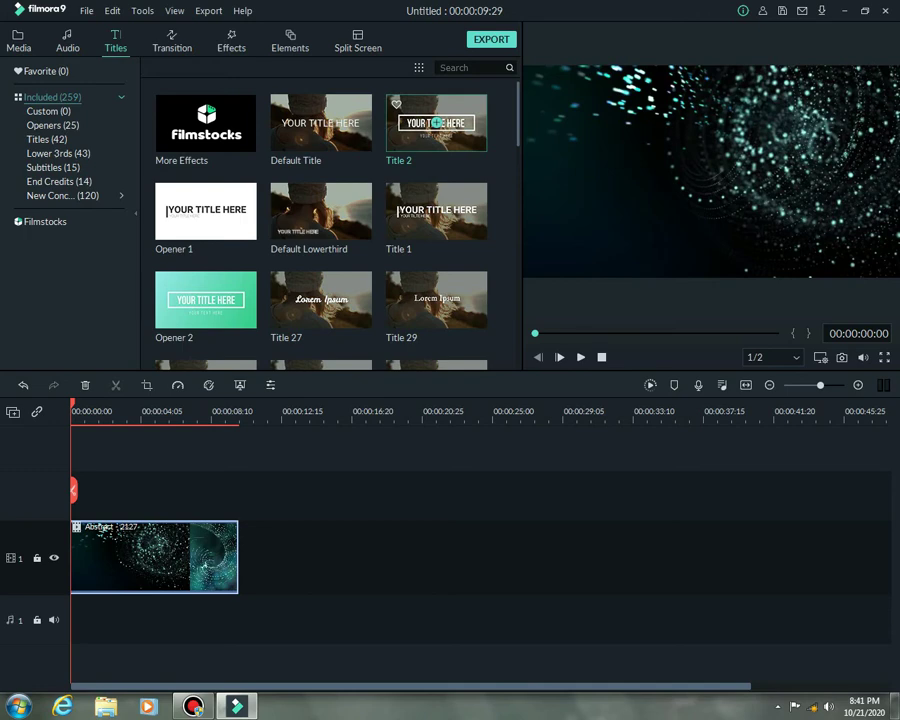
pyautogui.click(437, 122)
pyautogui.click(437, 122)
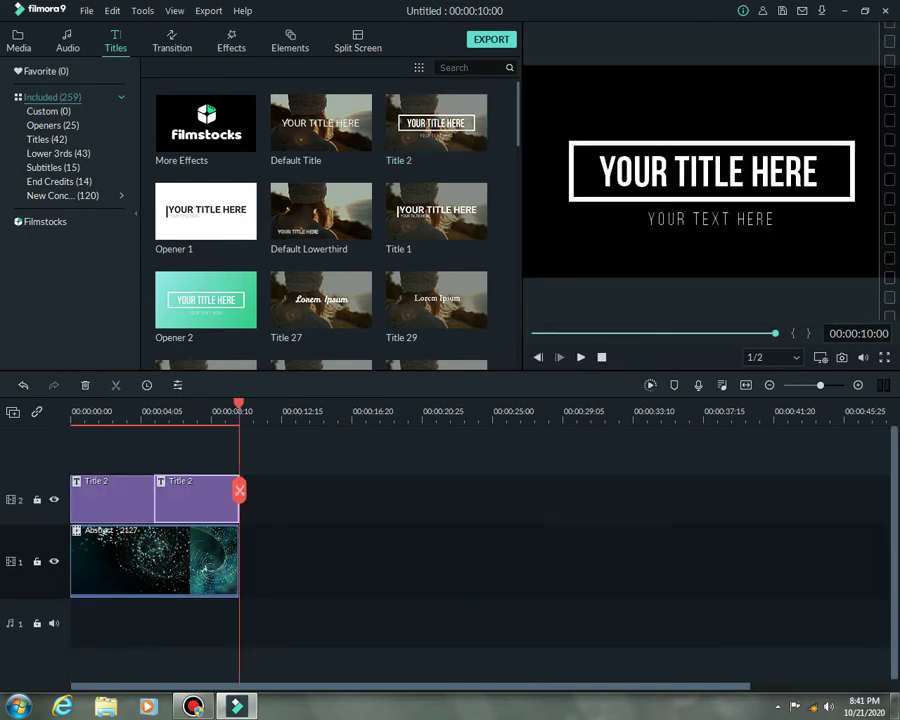
pyautogui.press('Delete')
pyautogui.moveTo(112, 499); pyautogui.dragTo(155, 490)
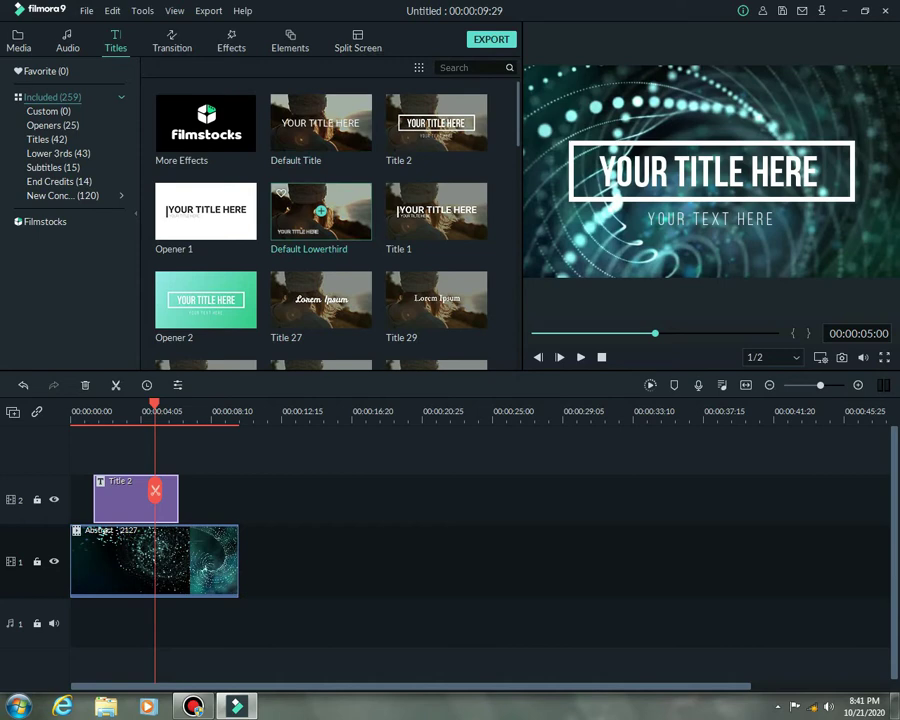
# Step: Add the Default Lowerthird title on a new track at 00:00:05:00 and play the timeline from the start
pyautogui.click(321, 211)
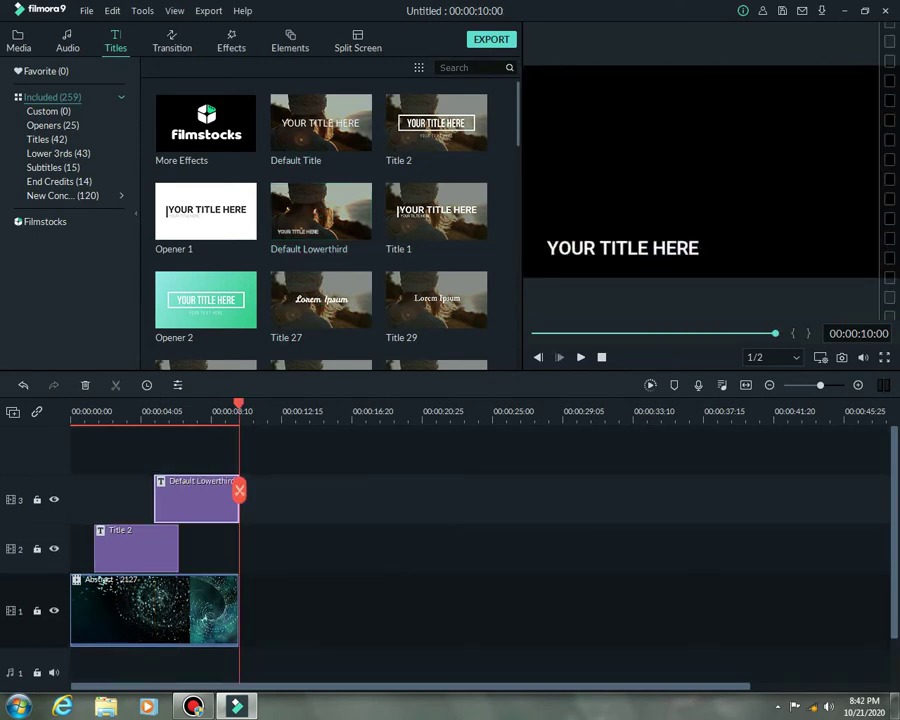
pyautogui.moveTo(238, 405); pyautogui.dragTo(70, 405)
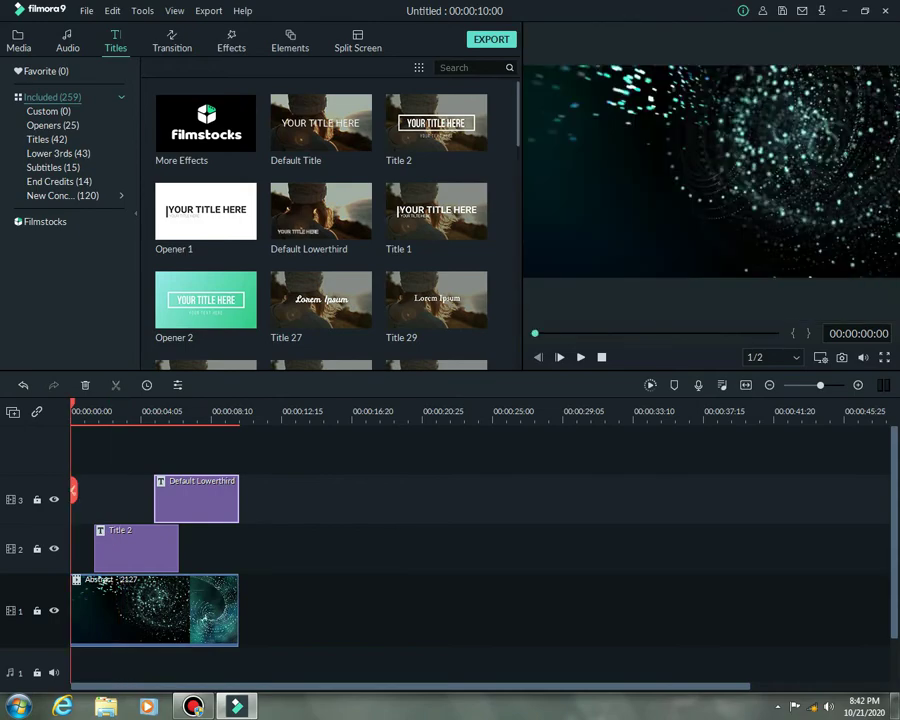
pyautogui.press('space')
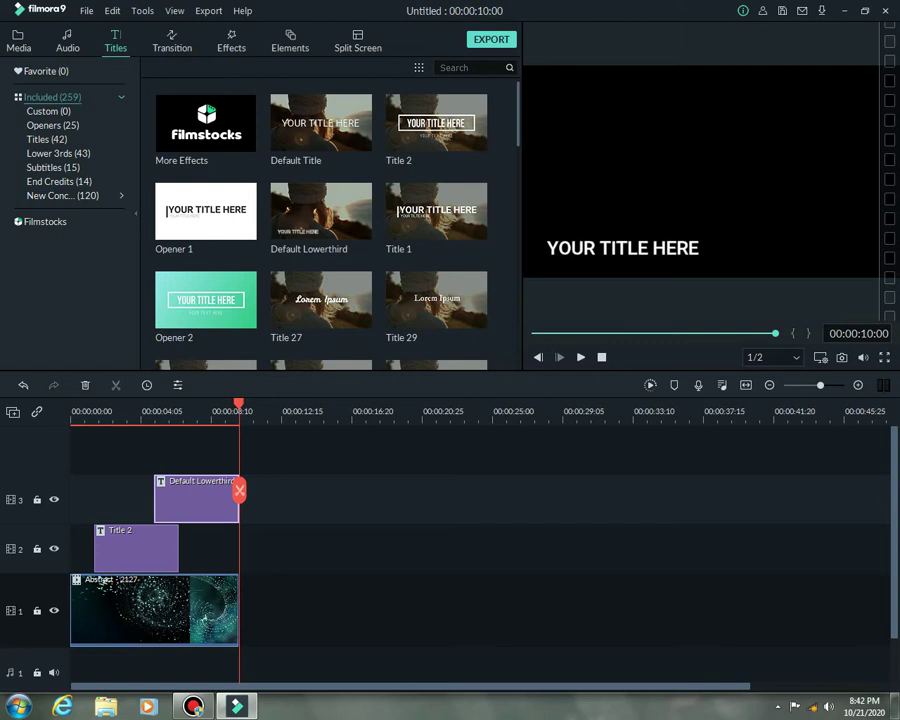
# Step: Arrange Title 2 and Default Lowerthird back to back on track 2 from the timeline's start, and return the playhead to the beginning
pyautogui.moveTo(196, 499); pyautogui.dragTo(220, 548)
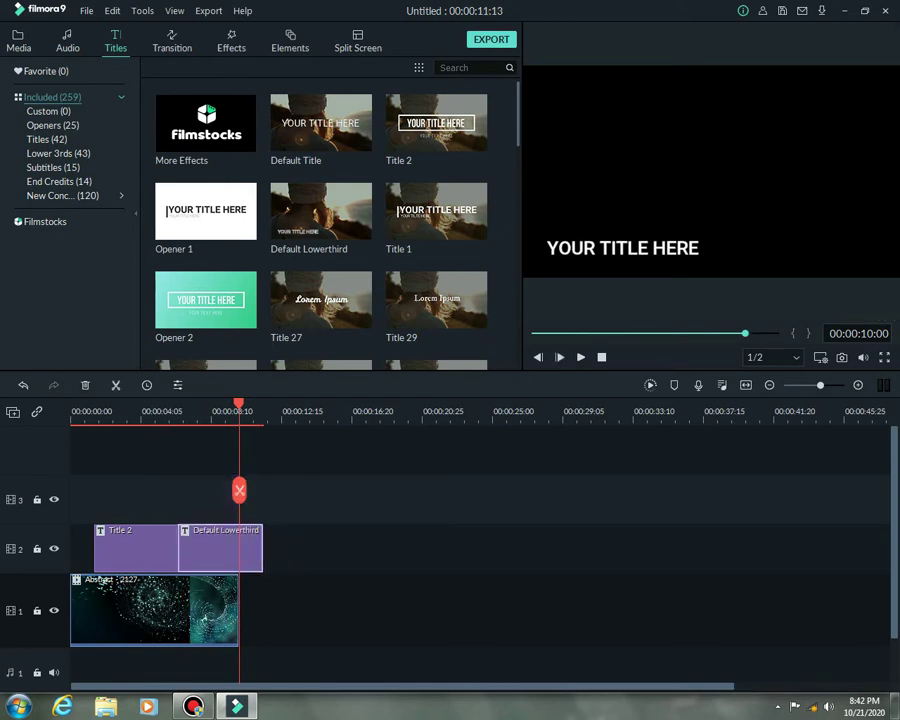
pyautogui.moveTo(136, 548); pyautogui.dragTo(112, 548)
pyautogui.moveTo(220, 548); pyautogui.dragTo(196, 548)
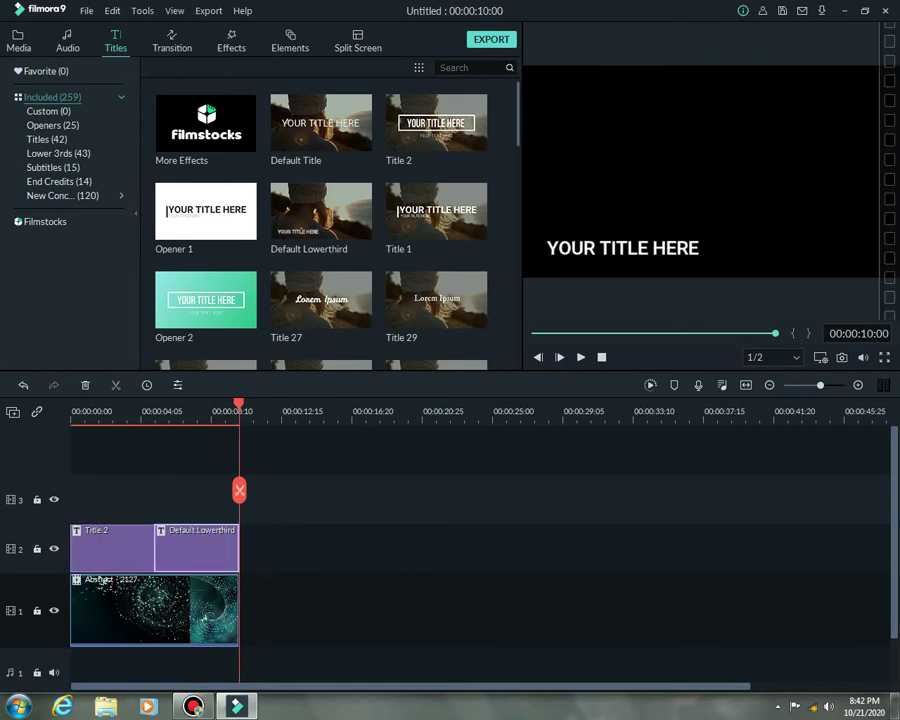
pyautogui.moveTo(238, 405); pyautogui.dragTo(70, 405)
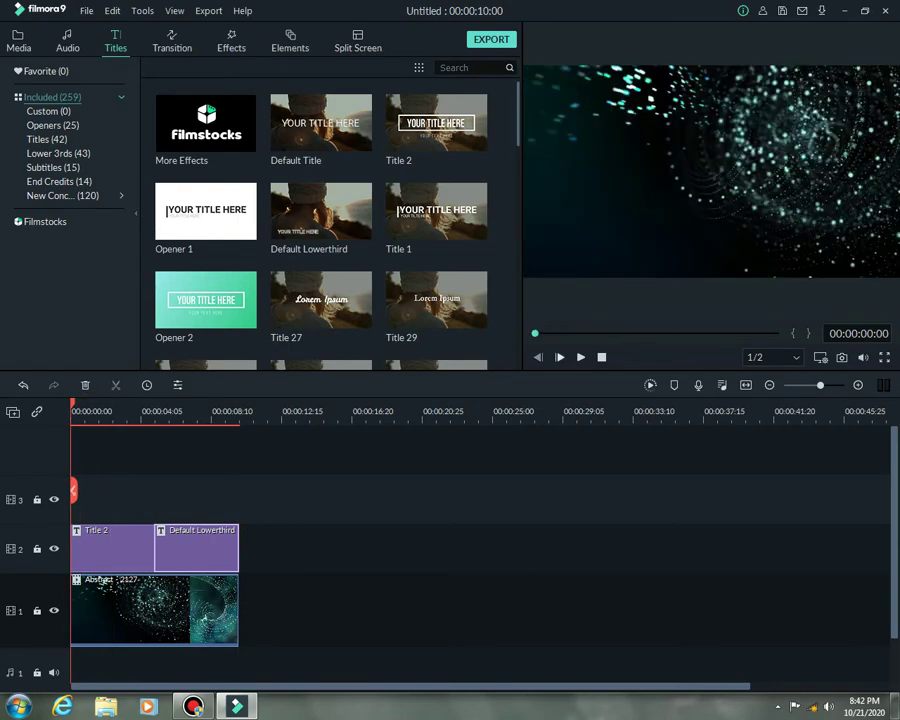
# Step: Shift Title 2 to start at about 00:00:02:03, with Default Lowerthird directly after it and ending with the background clip, and preview from the start
pyautogui.press('space')
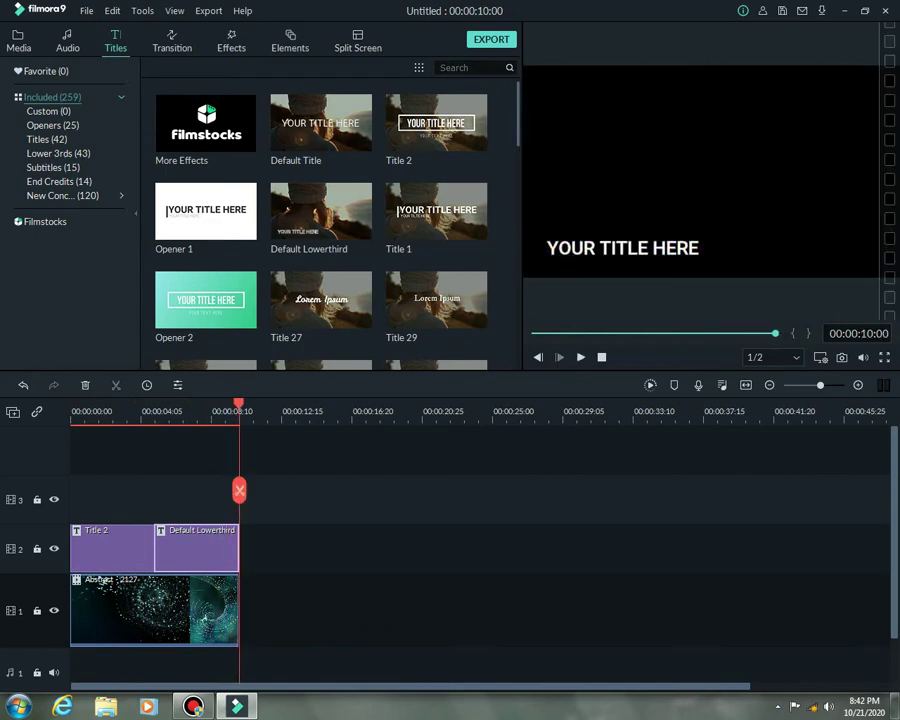
pyautogui.moveTo(239, 405); pyautogui.dragTo(80, 405)
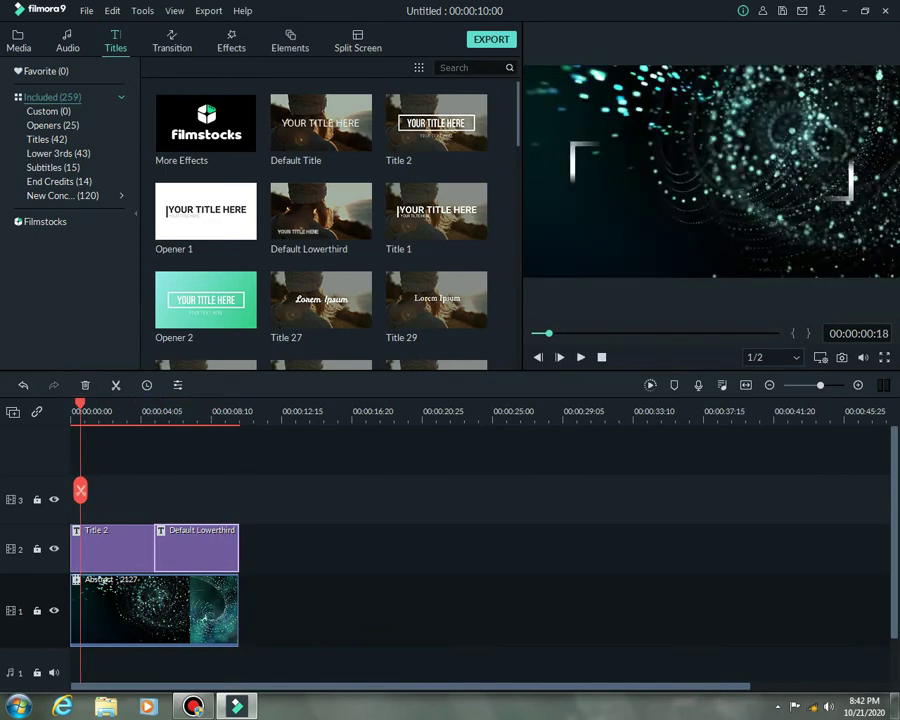
pyautogui.moveTo(154, 550); pyautogui.dragTo(189, 549)
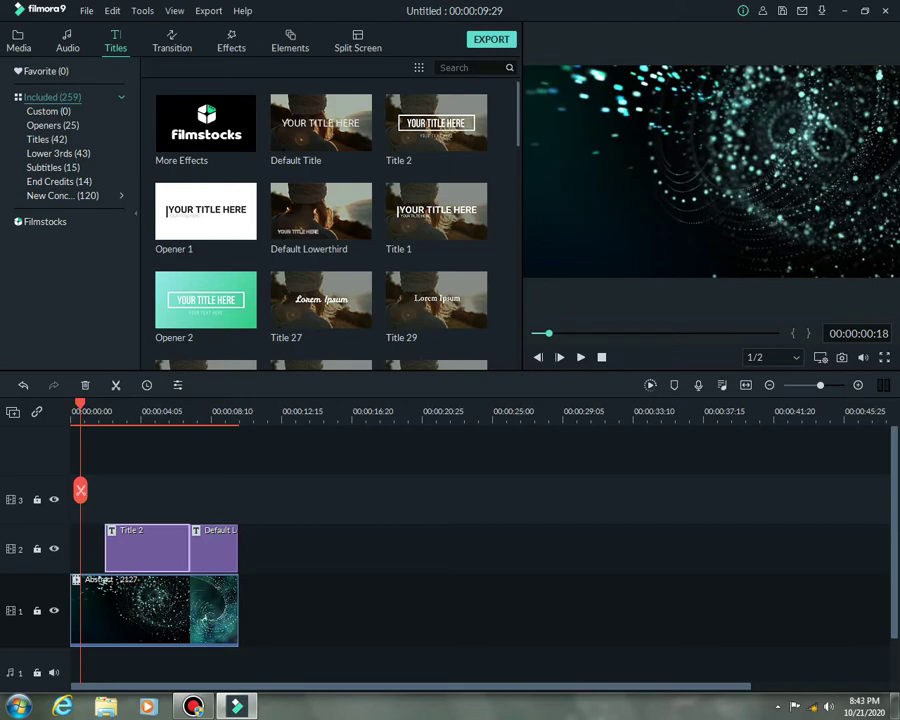
pyautogui.moveTo(80, 405)
pyautogui.mouseDown()
pyautogui.moveTo(102, 405)
pyautogui.moveTo(70, 405)
pyautogui.mouseUp()
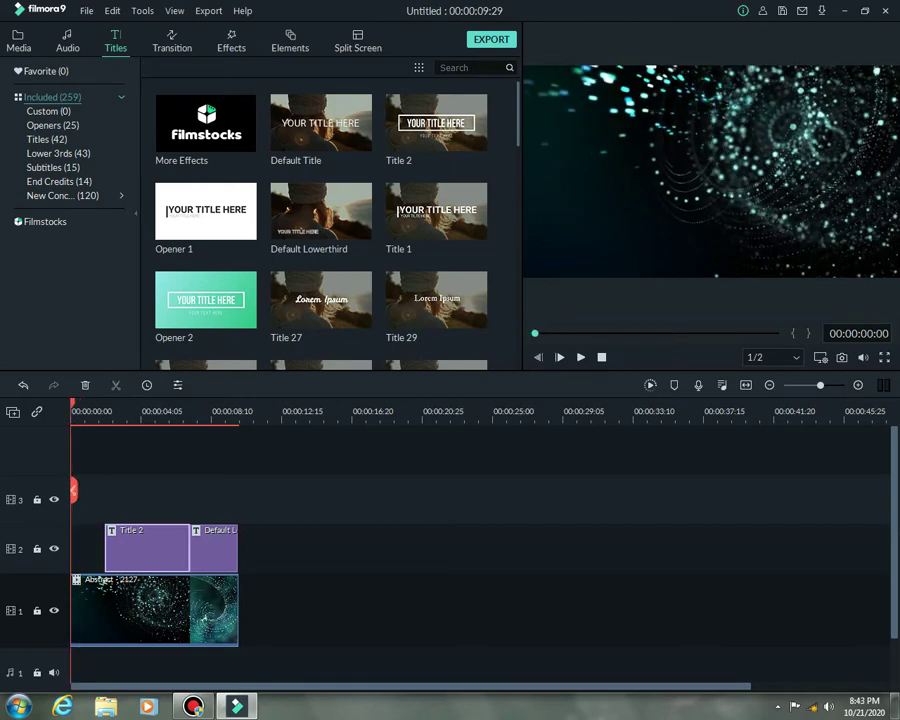
pyautogui.press('space')
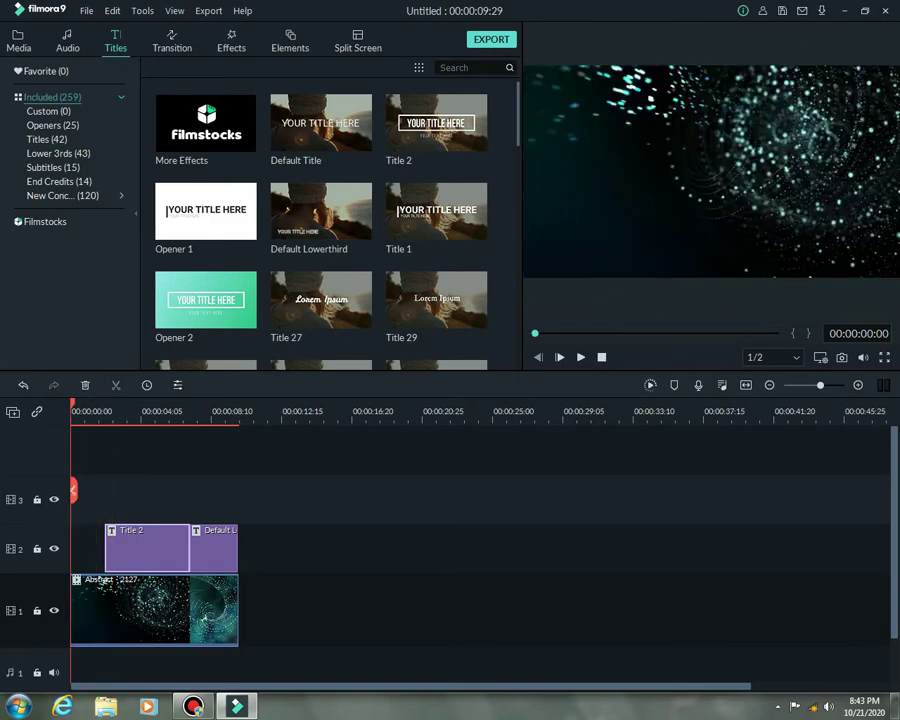
# Step: Replace the main text of Title 2 with the vlogger's first name followed by "tv vlog"
pyautogui.doubleClick(147, 548)
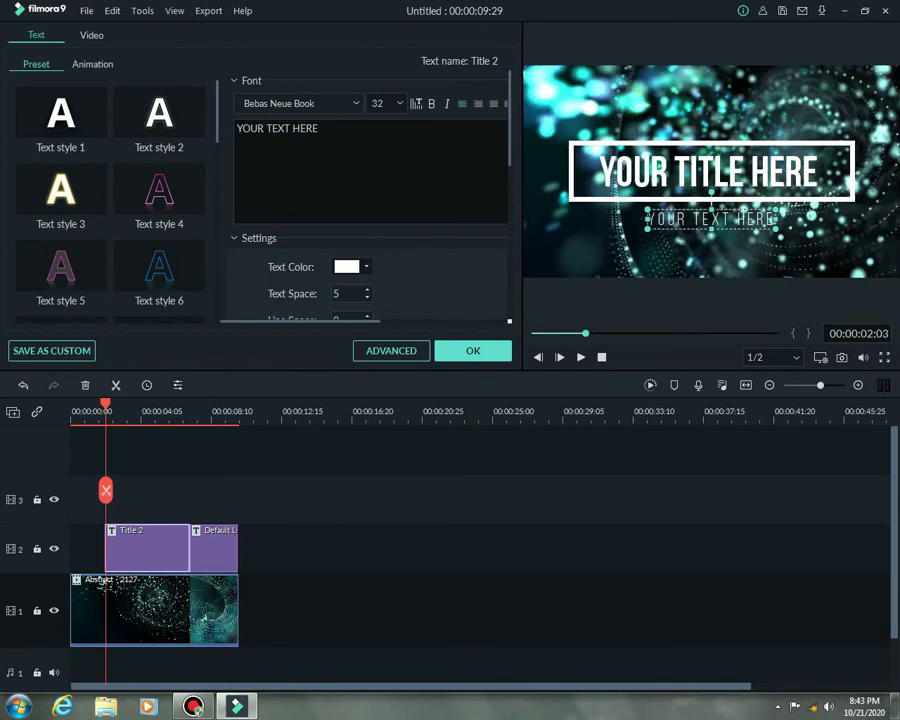
pyautogui.click(709, 171)
pyautogui.click(710, 219)
pyautogui.click(709, 171)
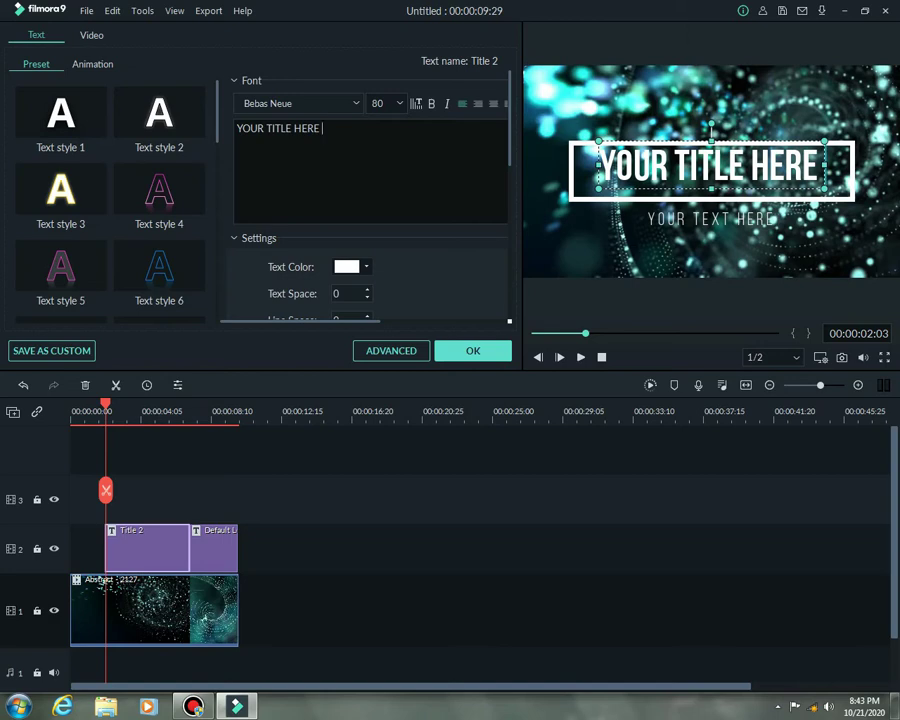
pyautogui.hotkey('ctrl', 'a')
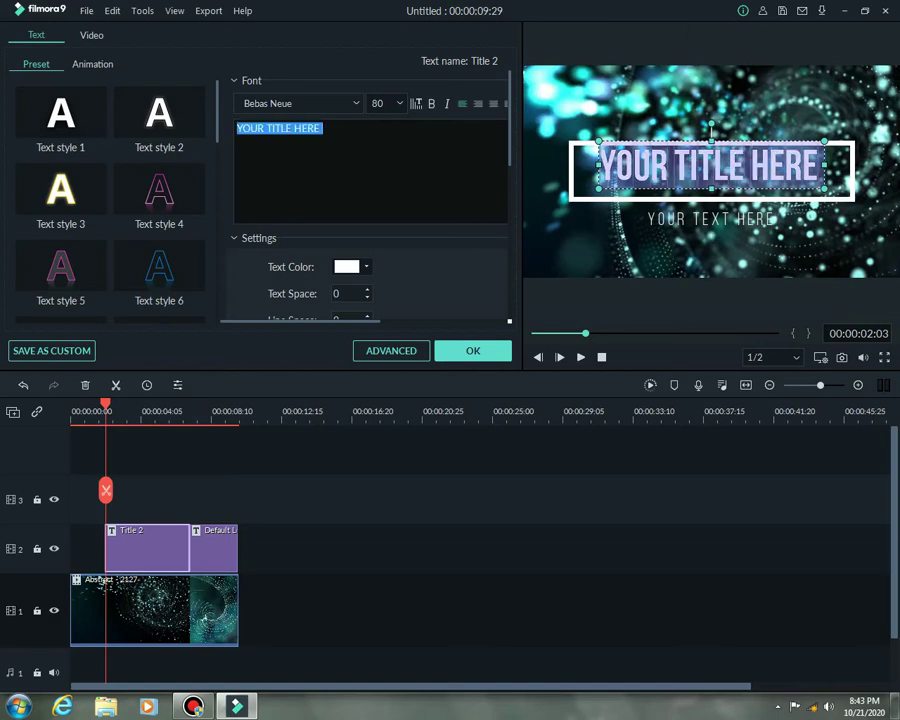
pyautogui.press('BackSpace')
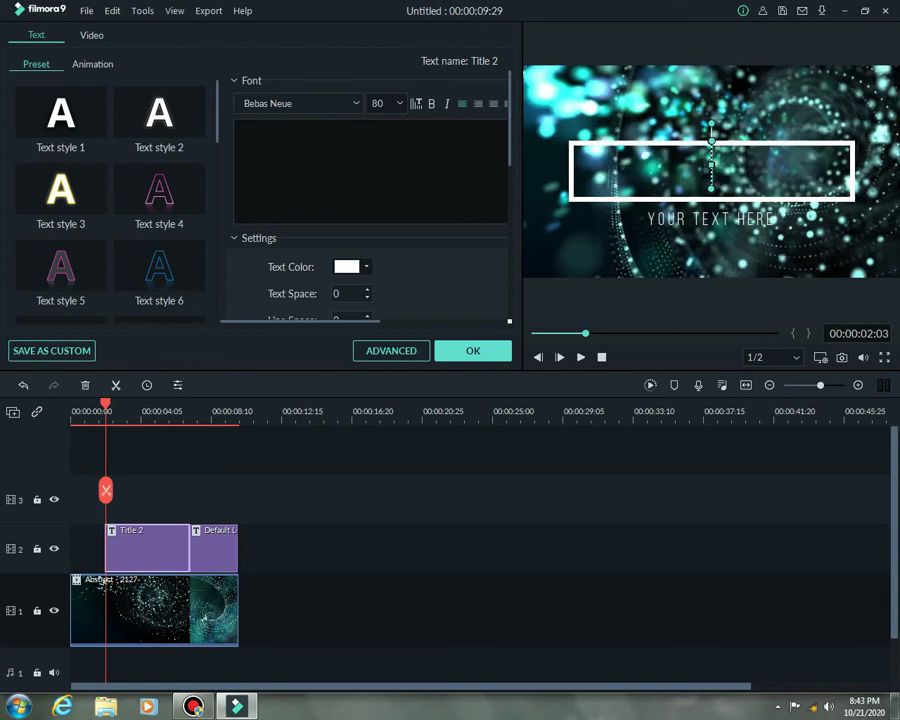
pyautogui.write('jonel')
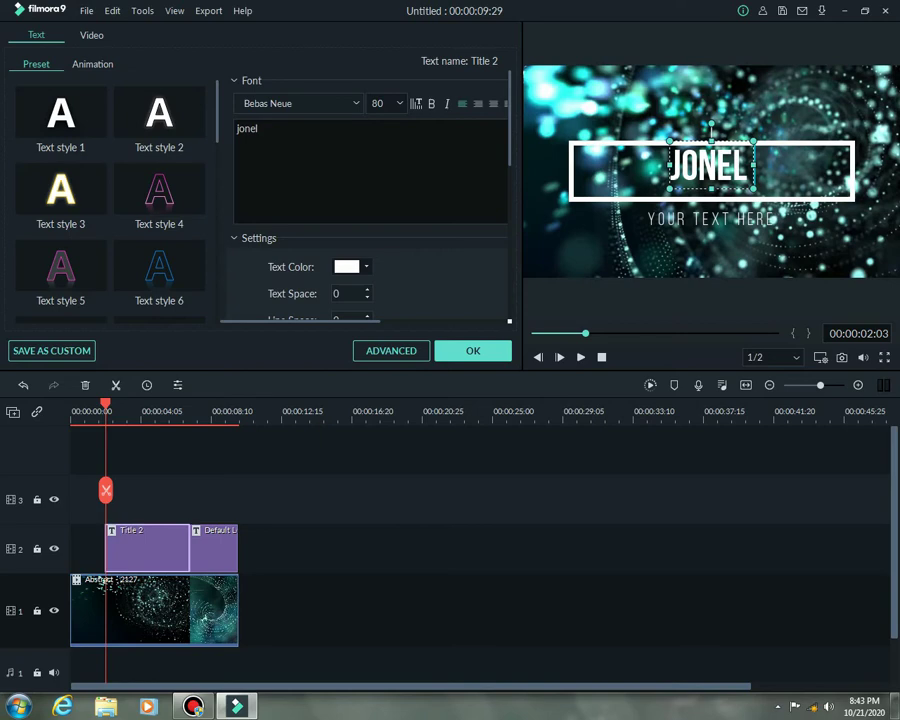
pyautogui.write('tv vlog')
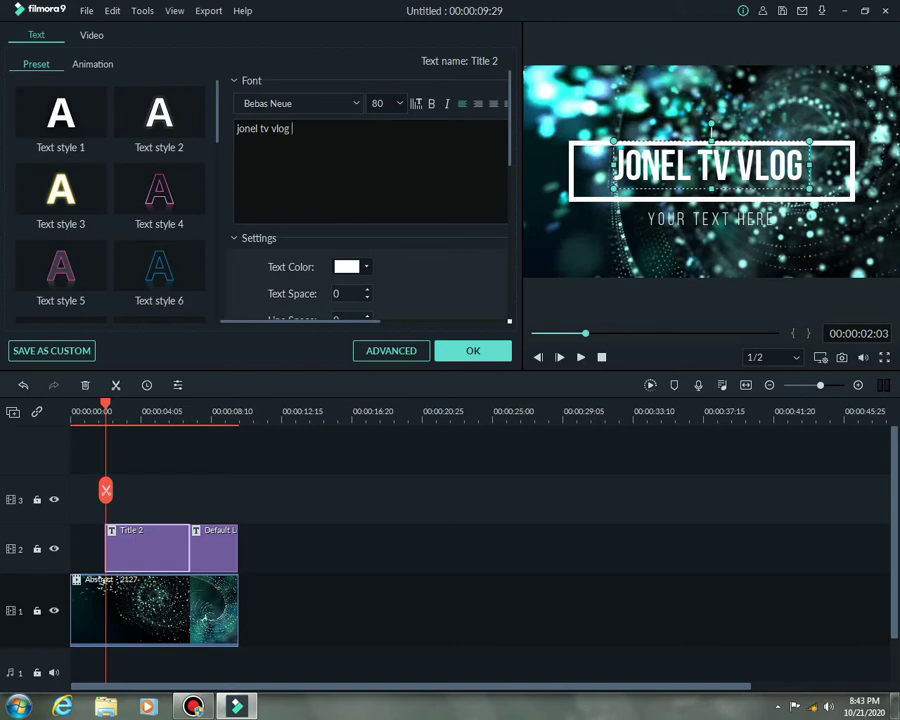
# Step: Set the main title's font to Bodoni MT Condensed Negreta cursiva and its size to 90
pyautogui.moveTo(159, 189)
pyautogui.click(268, 103)
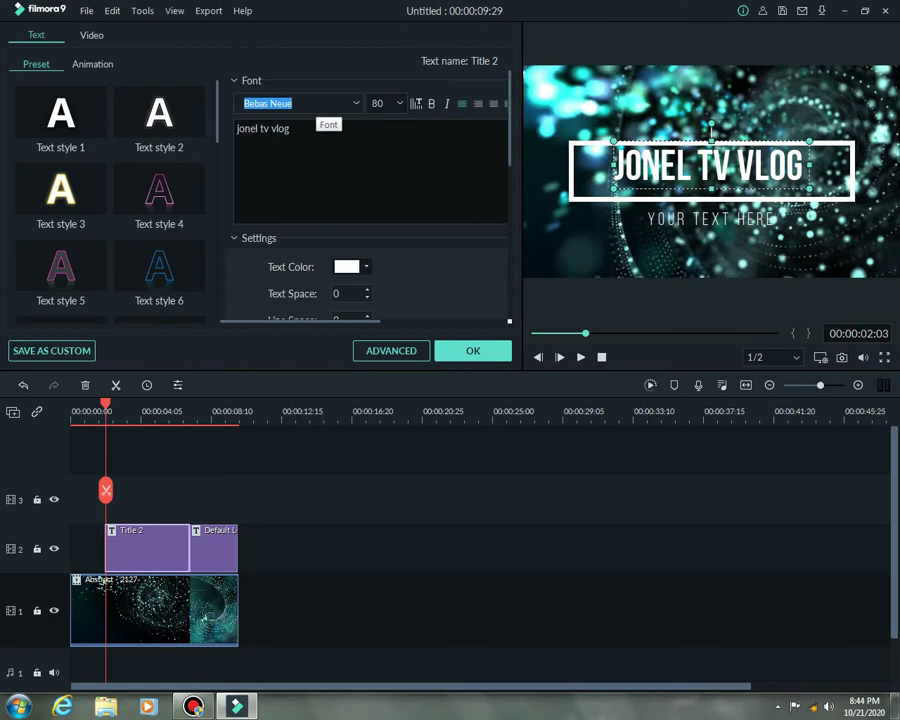
pyautogui.press('Down')
pyautogui.press('Down')
pyautogui.press('Down')
pyautogui.press('Down')
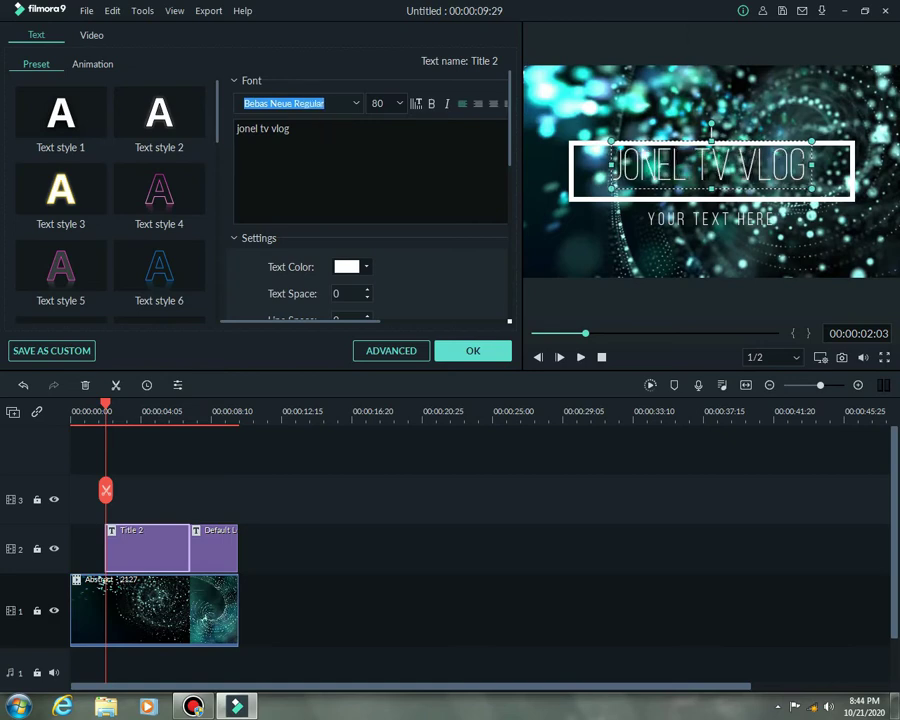
pyautogui.press('Down')
pyautogui.press('Down')
pyautogui.press('Down')
pyautogui.press('Down')
pyautogui.press('Down')
pyautogui.press('Down')
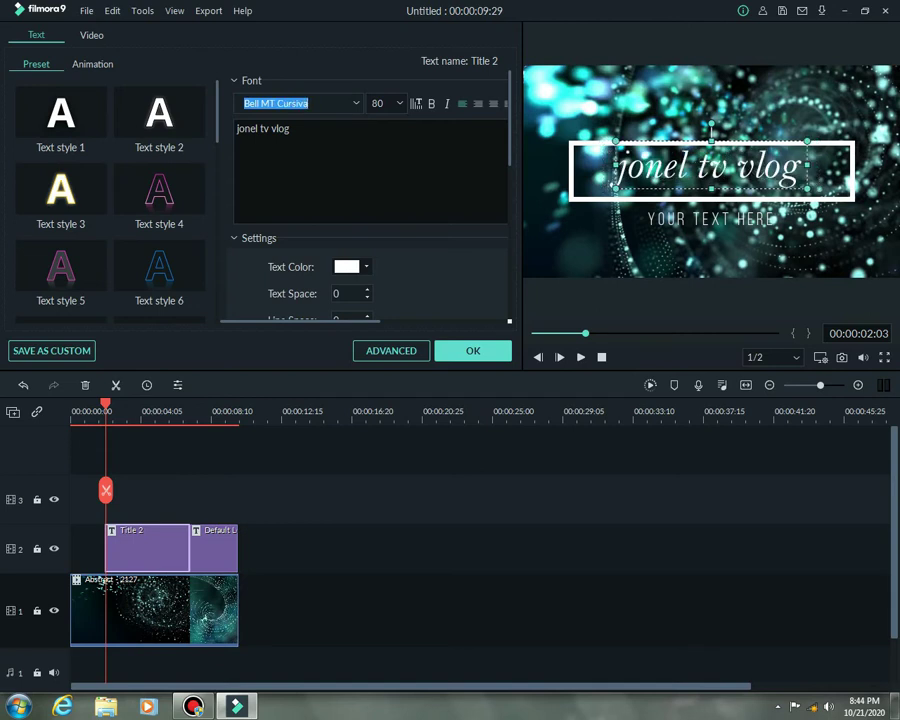
pyautogui.press('Down')
pyautogui.press('Up')
pyautogui.press('Up')
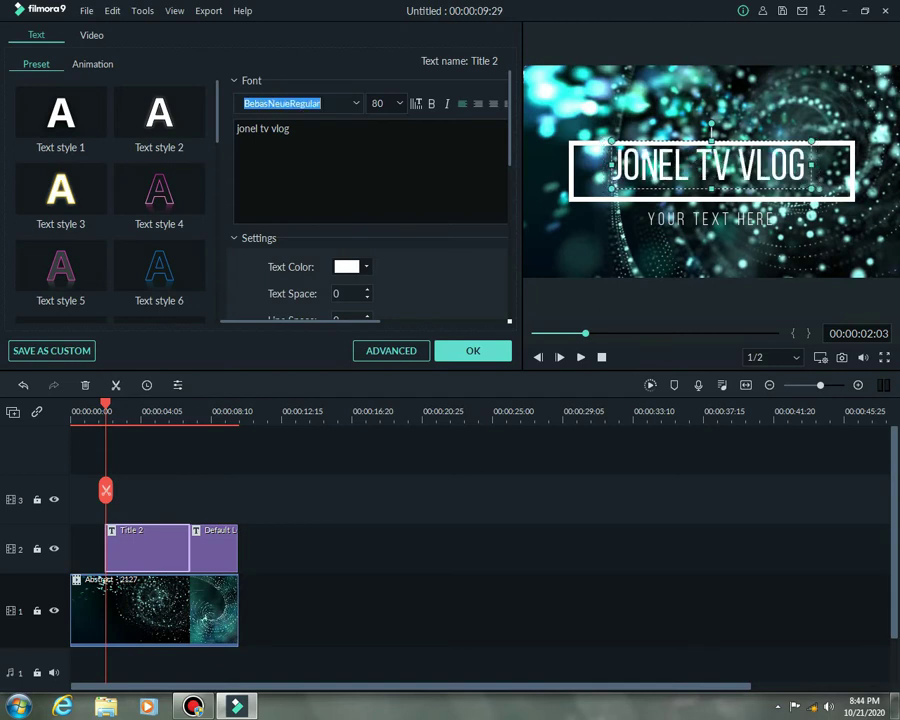
pyautogui.press('Down')
pyautogui.press('Down')
pyautogui.press('Down')
pyautogui.press('Down')
pyautogui.press('Down')
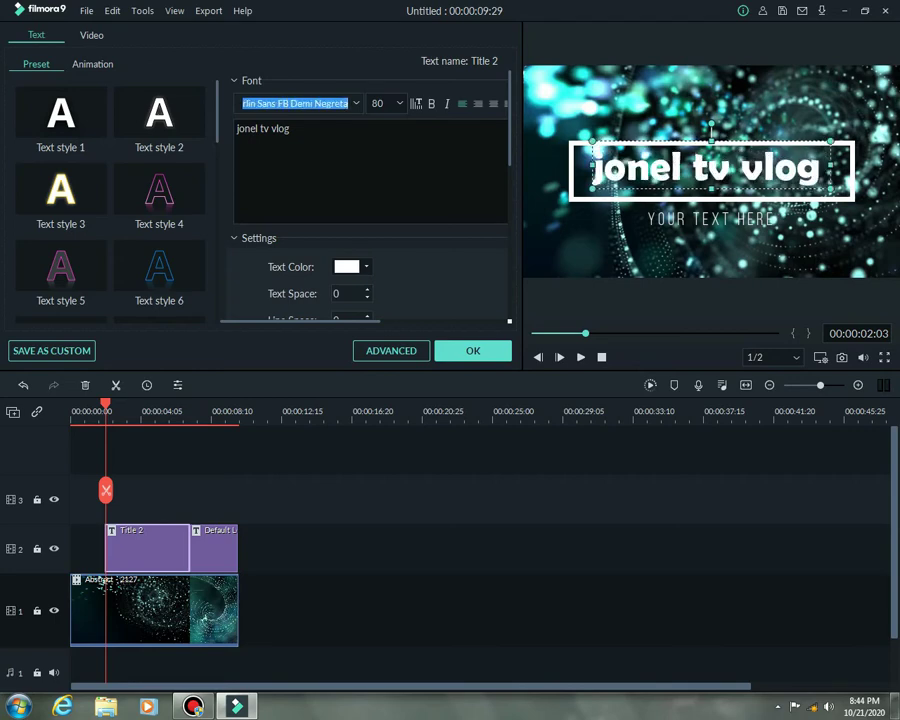
pyautogui.press('Down')
pyautogui.press('Down')
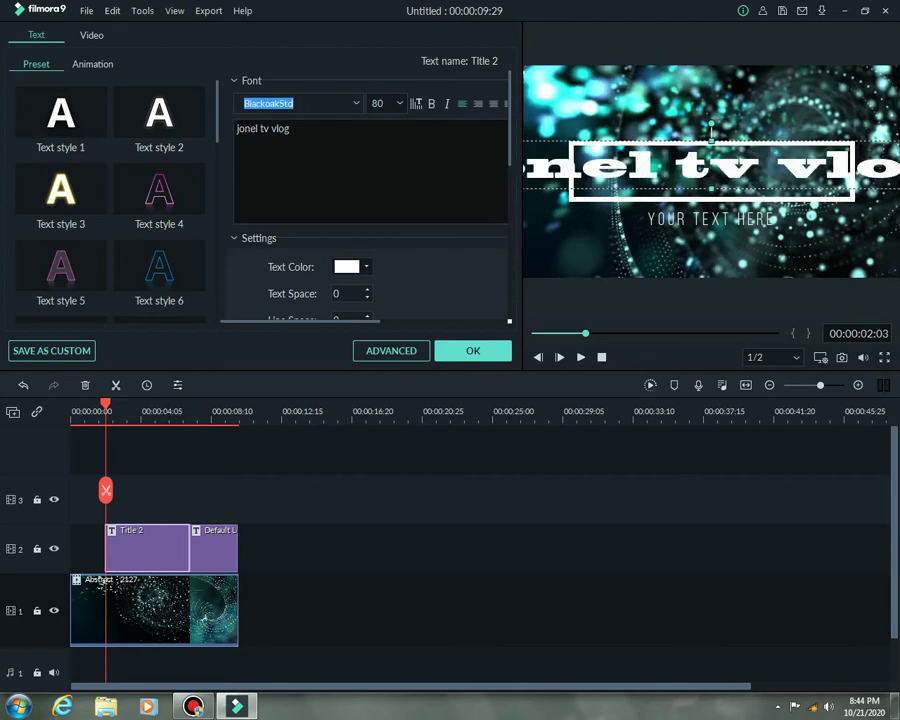
pyautogui.press('Down')
pyautogui.press('Up')
pyautogui.press('Down')
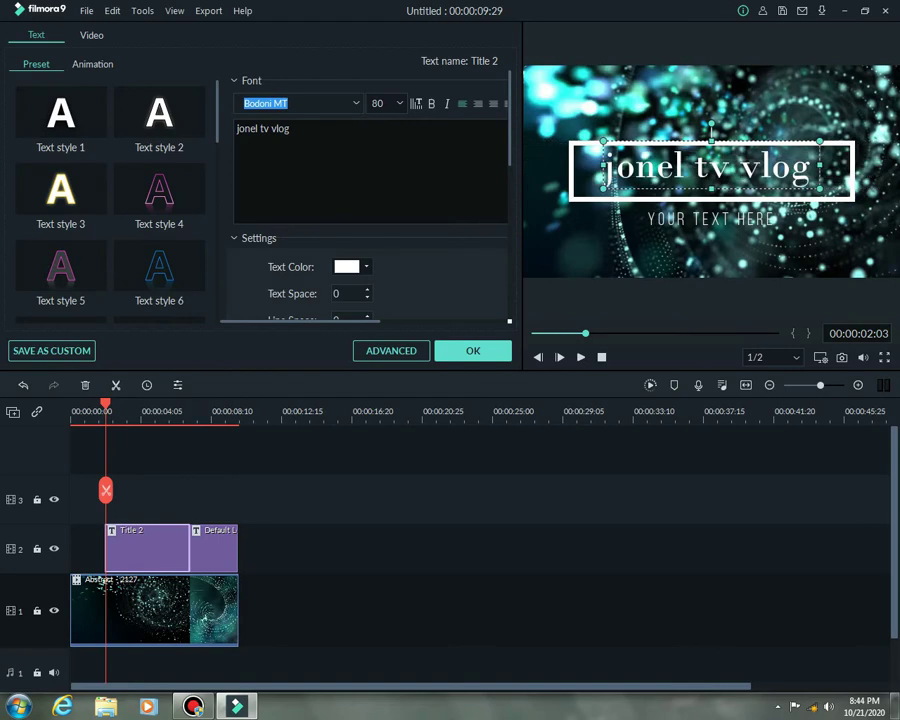
pyautogui.press('Down')
pyautogui.press('Down')
pyautogui.press('Down')
pyautogui.press('Down')
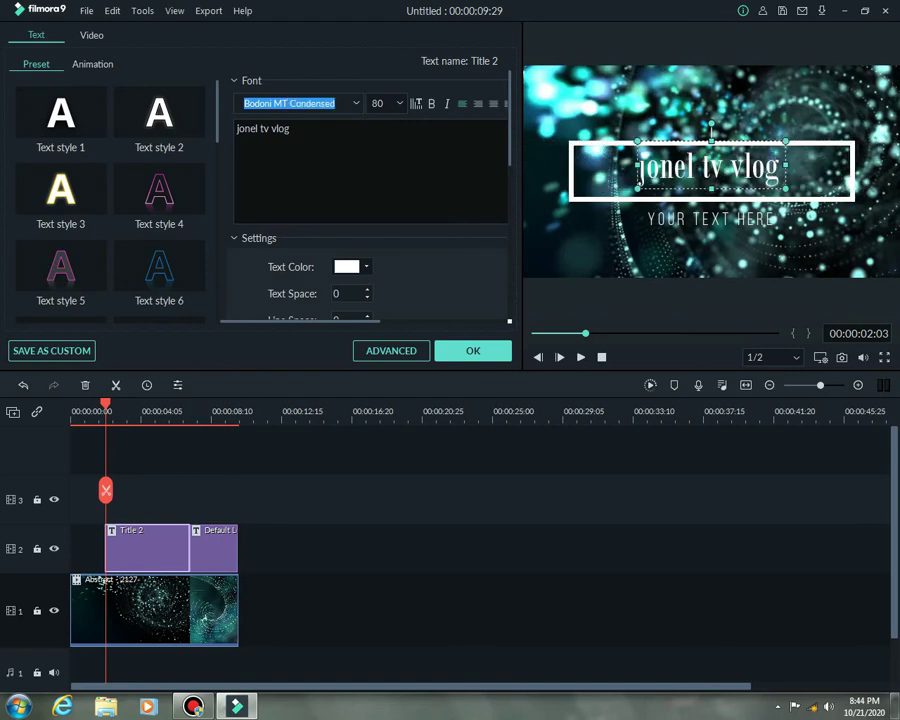
pyautogui.press('Down')
pyautogui.press('Down')
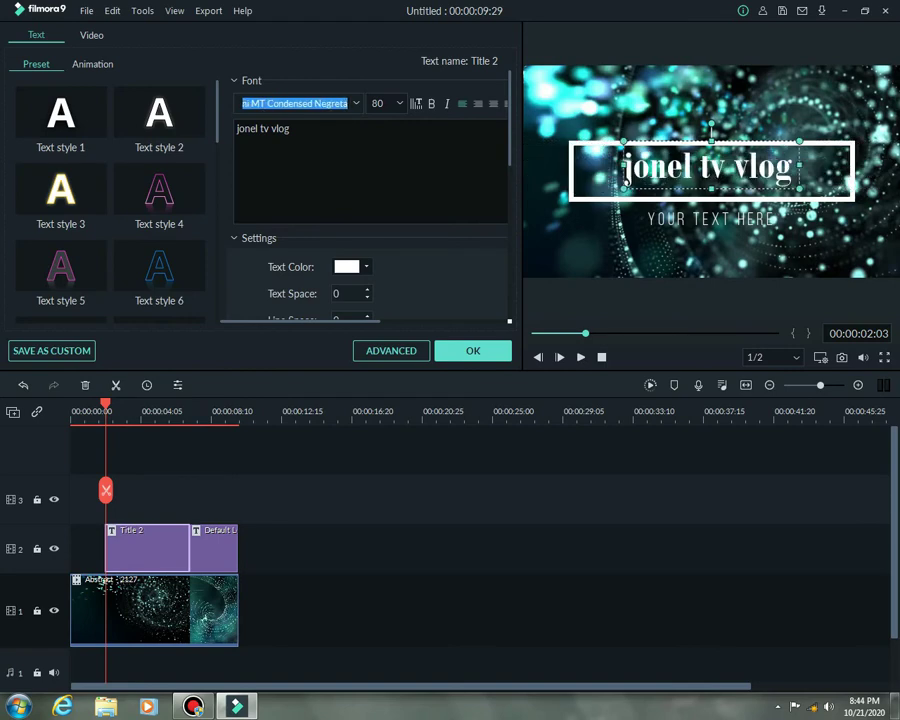
pyautogui.press('Down')
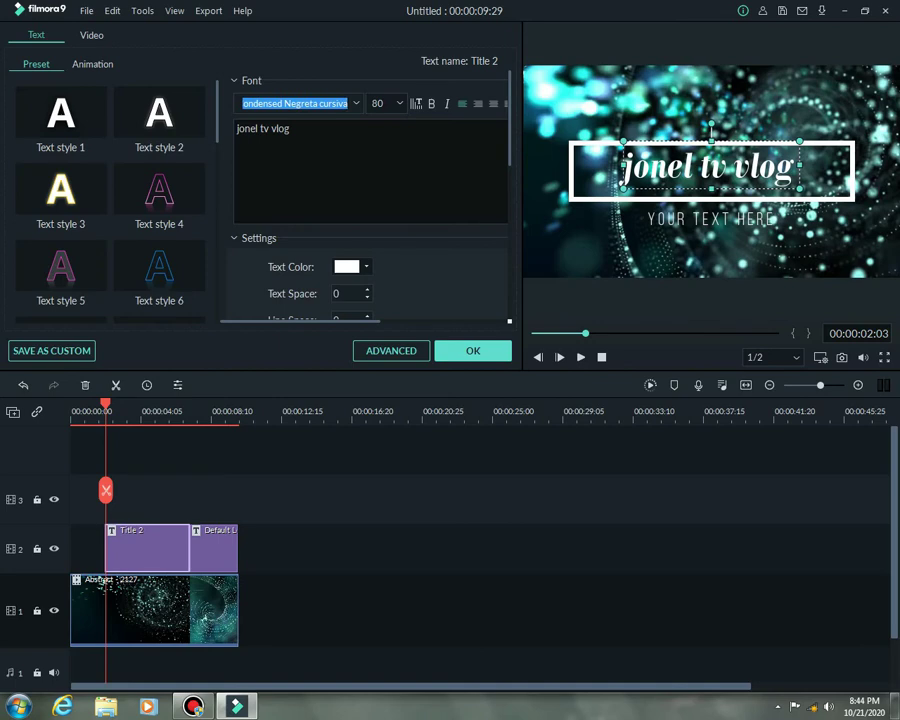
pyautogui.press('Tab')
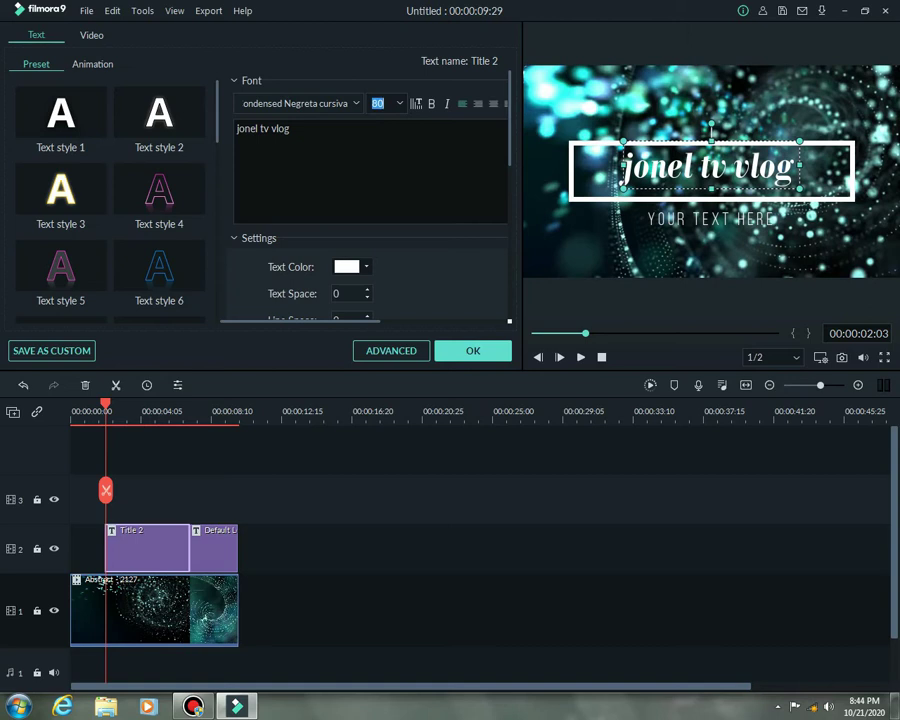
pyautogui.press('Up')
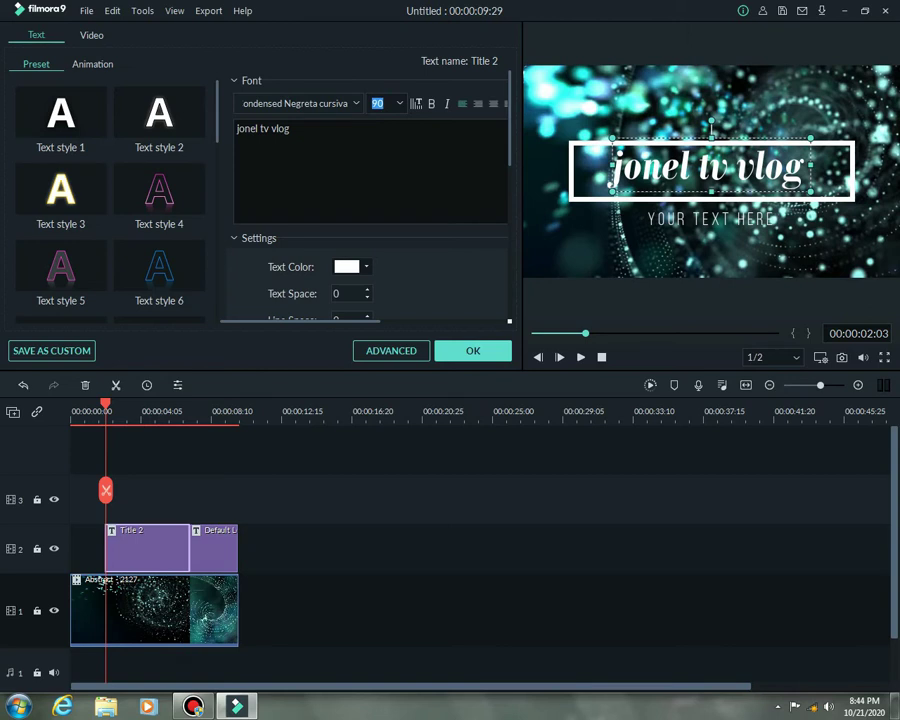
# Step: Nudge the main title slightly lower, keeping it horizontally centred inside the white frame
pyautogui.click(710, 219)
pyautogui.click(709, 167)
pyautogui.press('Left')
pyautogui.press('Left')
pyautogui.press('Left')
pyautogui.press('Left')
pyautogui.press('Left')
pyautogui.press('Left')
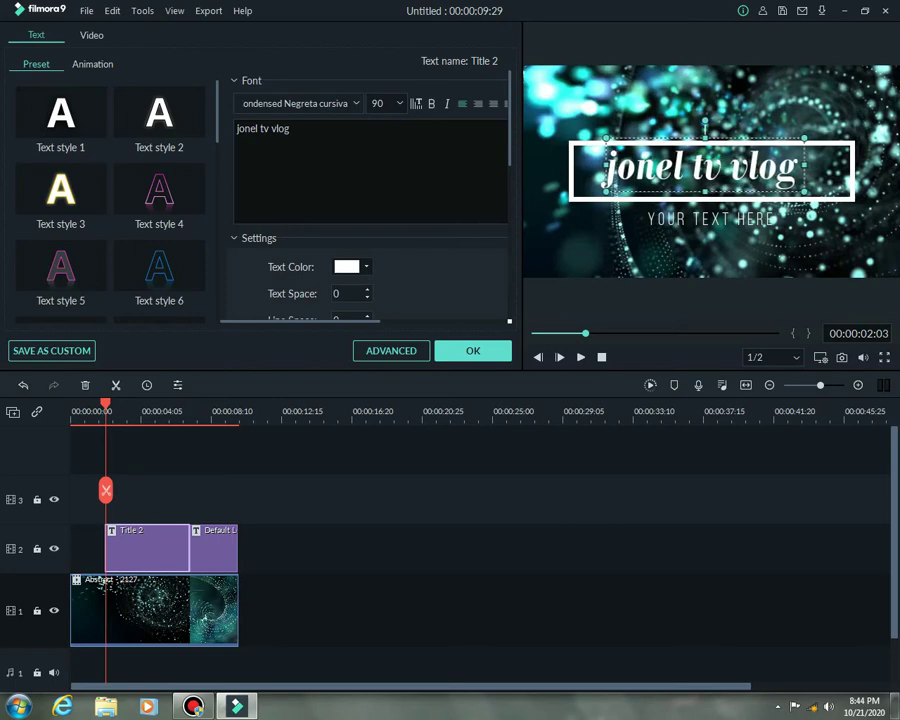
pyautogui.press('Right')
pyautogui.press('Right')
pyautogui.press('Right')
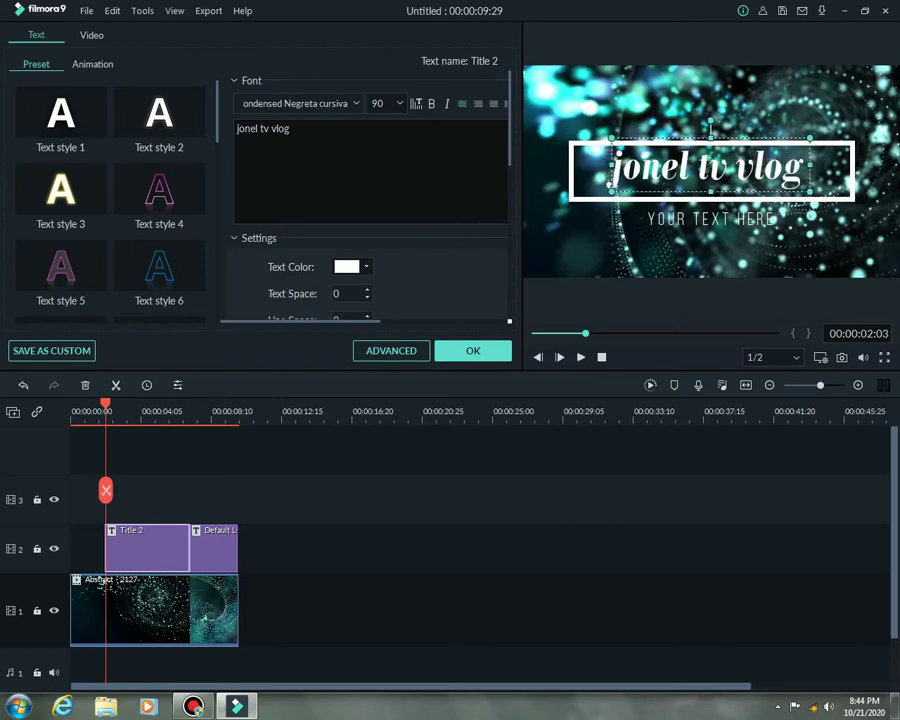
pyautogui.press('Down')
pyautogui.press('Down')
pyautogui.press('Down')
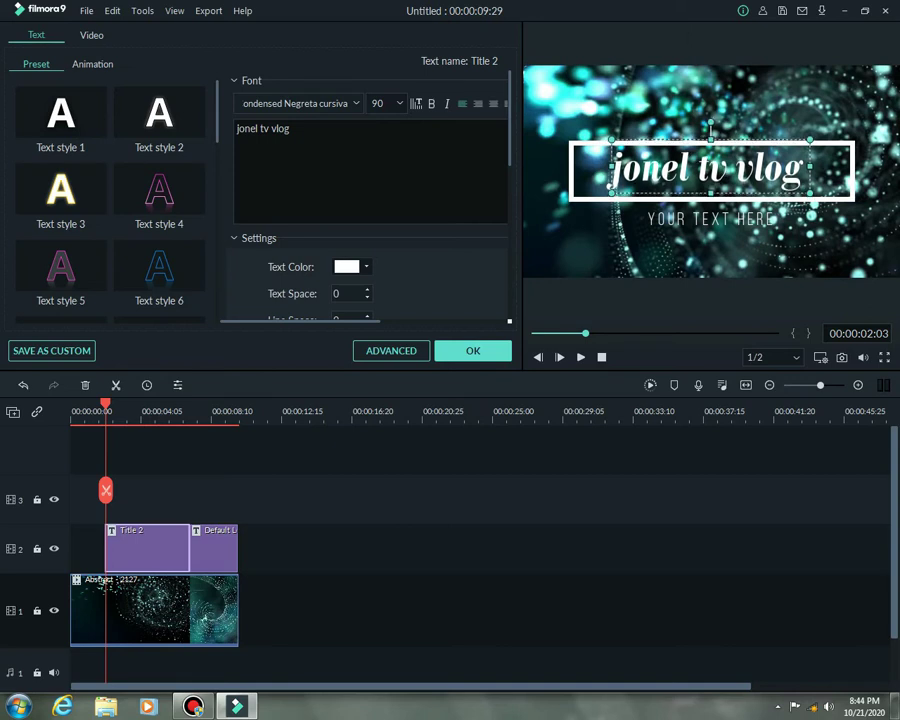
# Step: Try out several preset text styles on the main title and apply Text style 3
pyautogui.moveTo(159, 188)
pyautogui.moveTo(61, 188)
pyautogui.moveTo(61, 112)
pyautogui.click(61, 112)
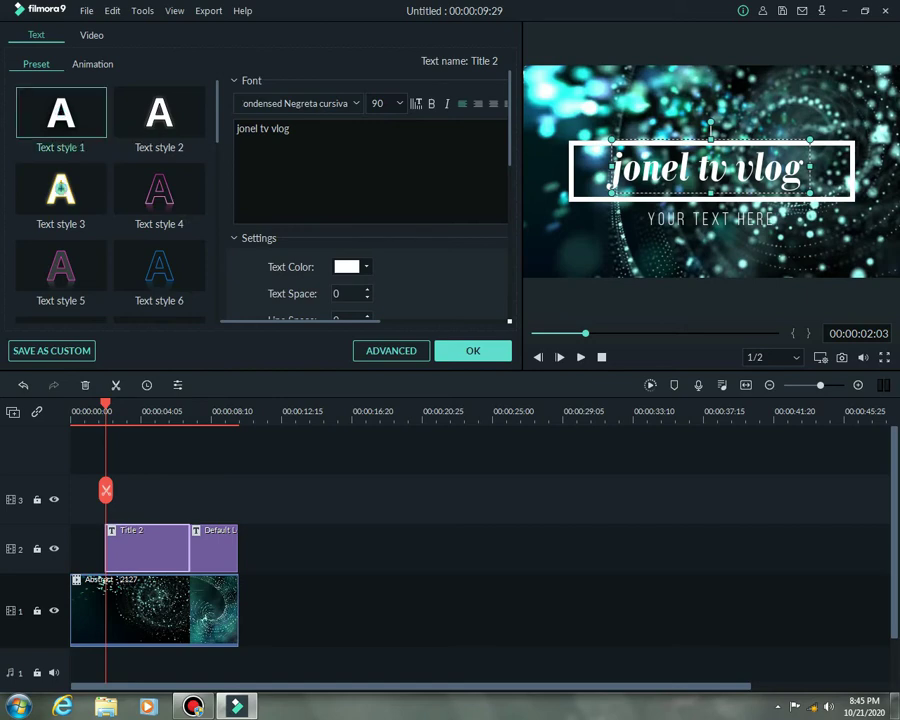
pyautogui.doubleClick(61, 190)
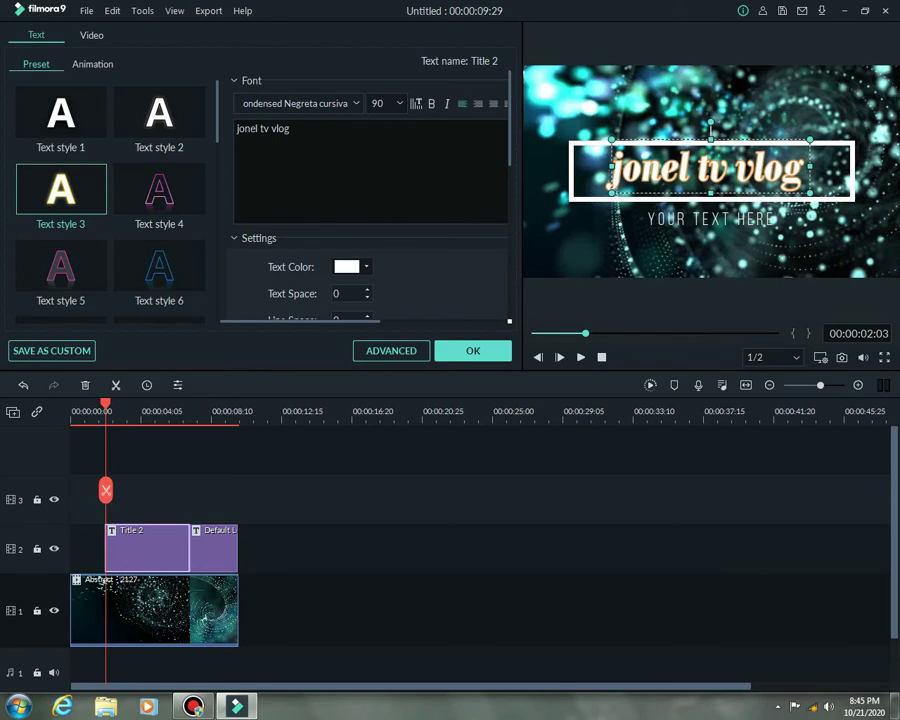
pyautogui.moveTo(159, 113)
pyautogui.doubleClick(160, 190)
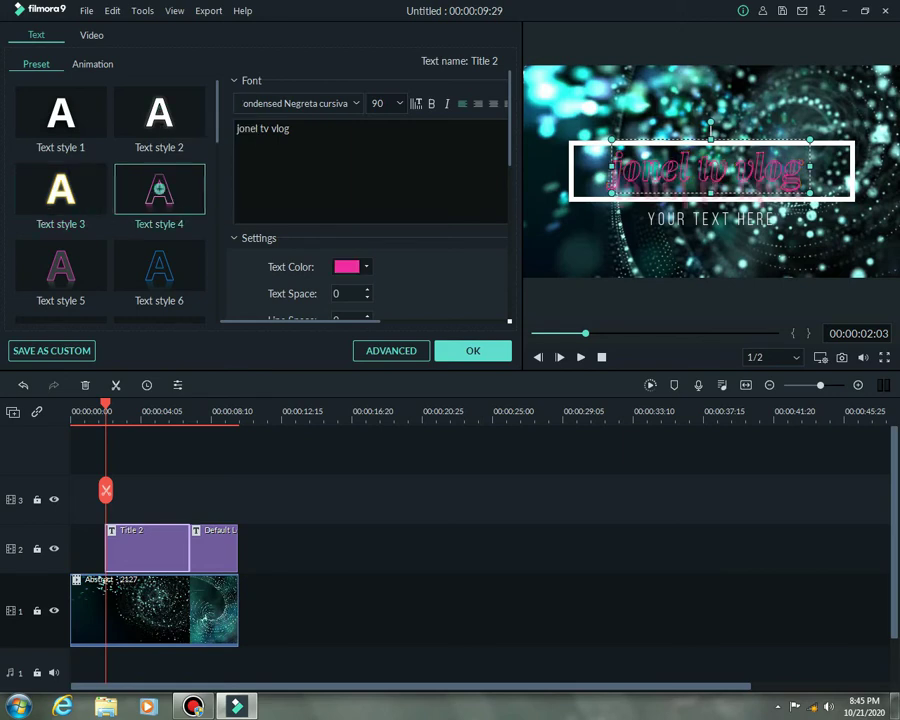
pyautogui.click(61, 189)
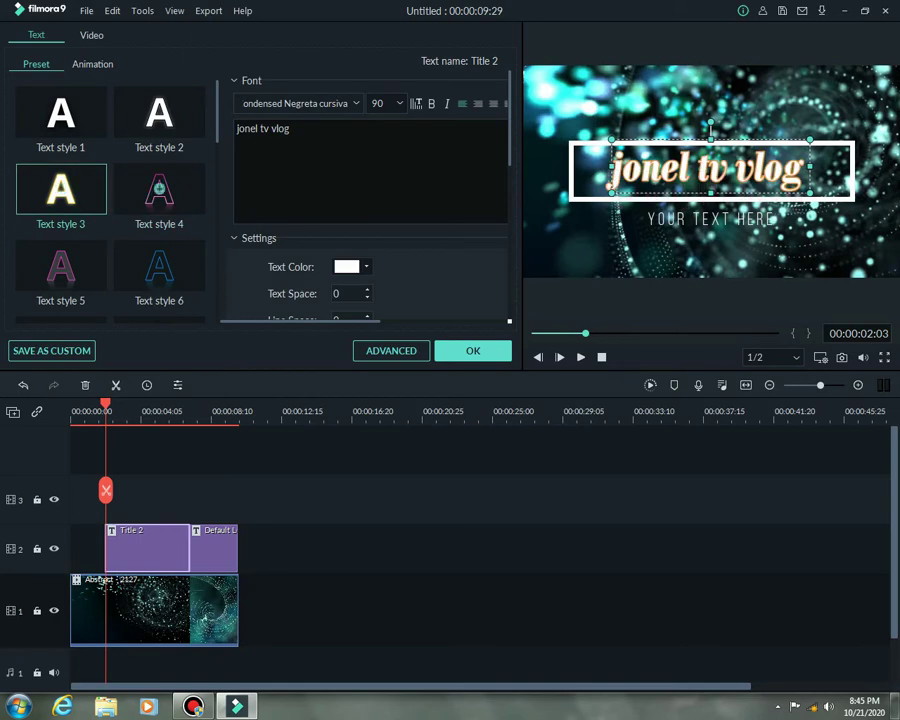
pyautogui.click(61, 265)
pyautogui.click(159, 266)
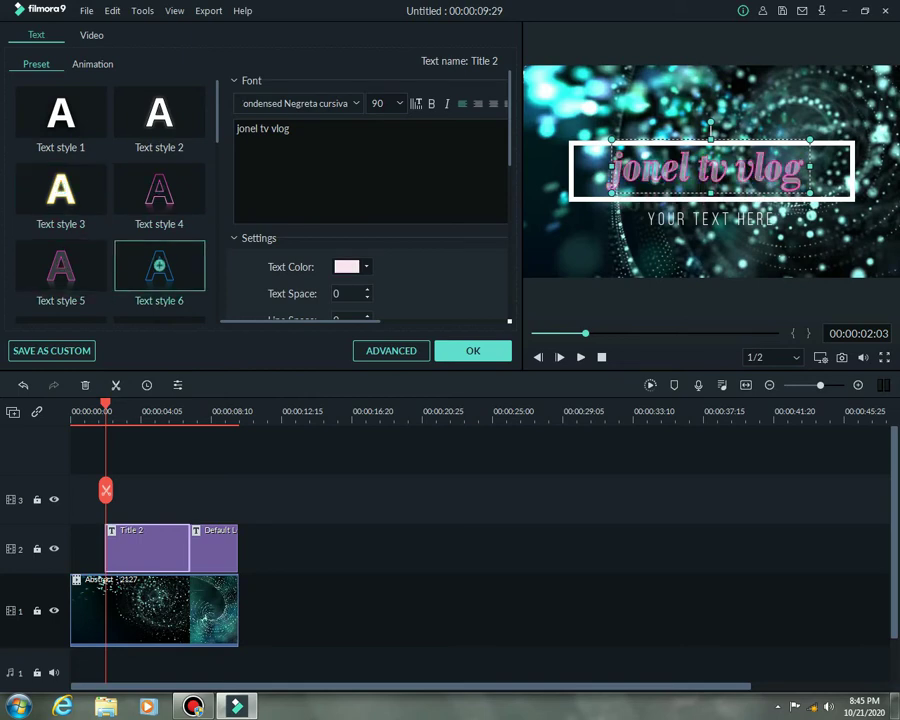
pyautogui.scroll(-3, 110, 200)
pyautogui.click(61, 265)
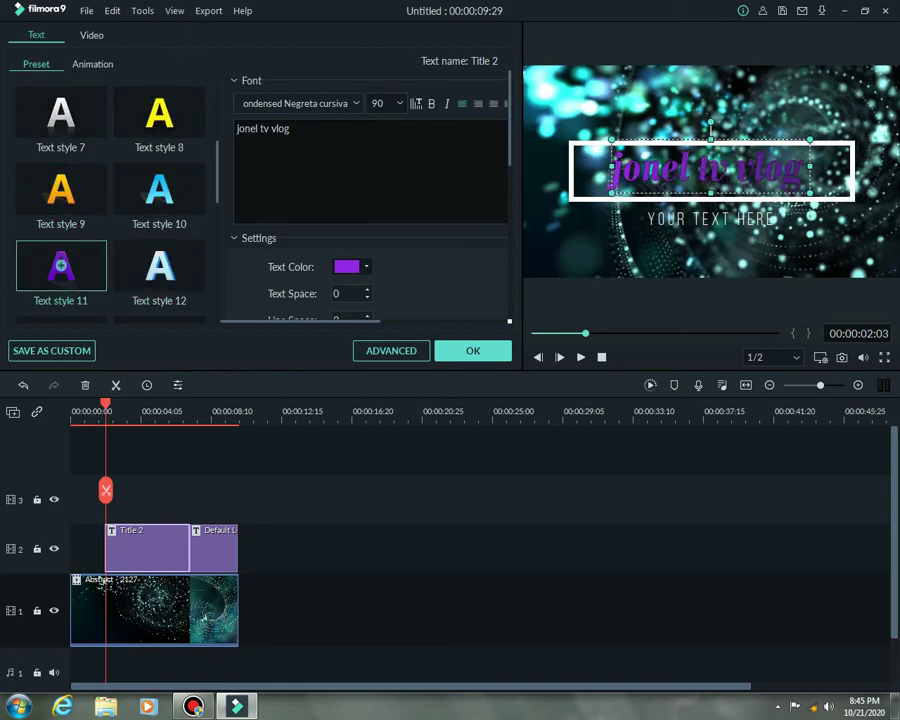
pyautogui.click(159, 265)
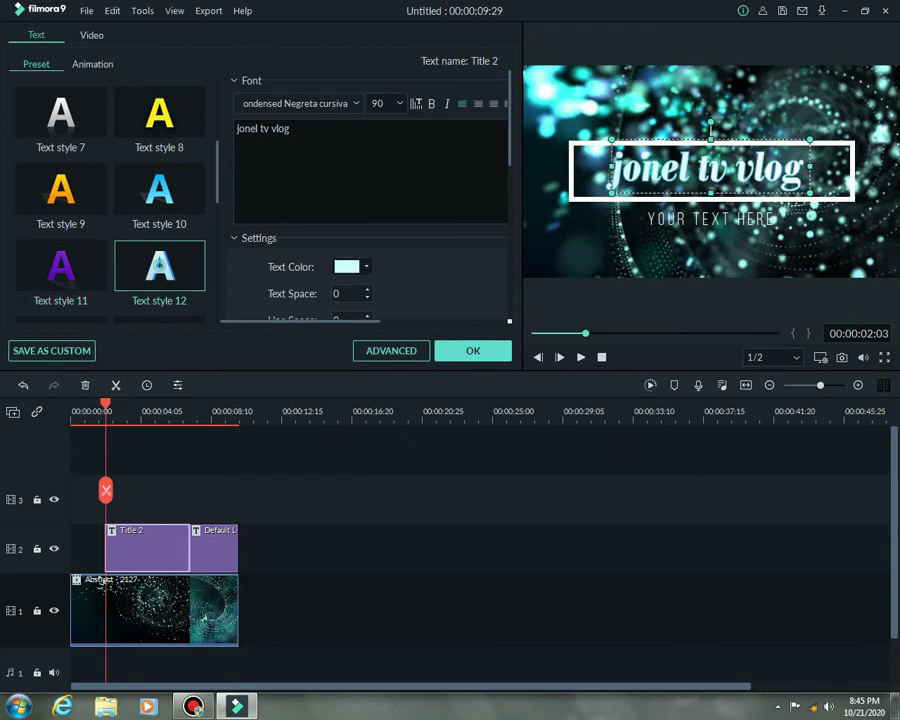
pyautogui.scroll(3, 61, 187)
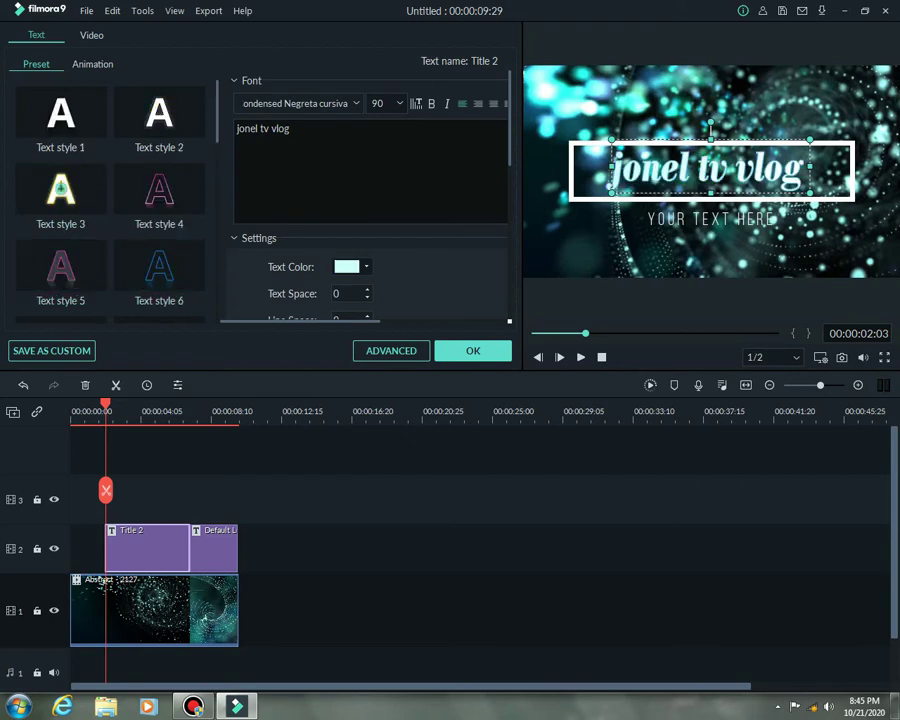
pyautogui.click(61, 187)
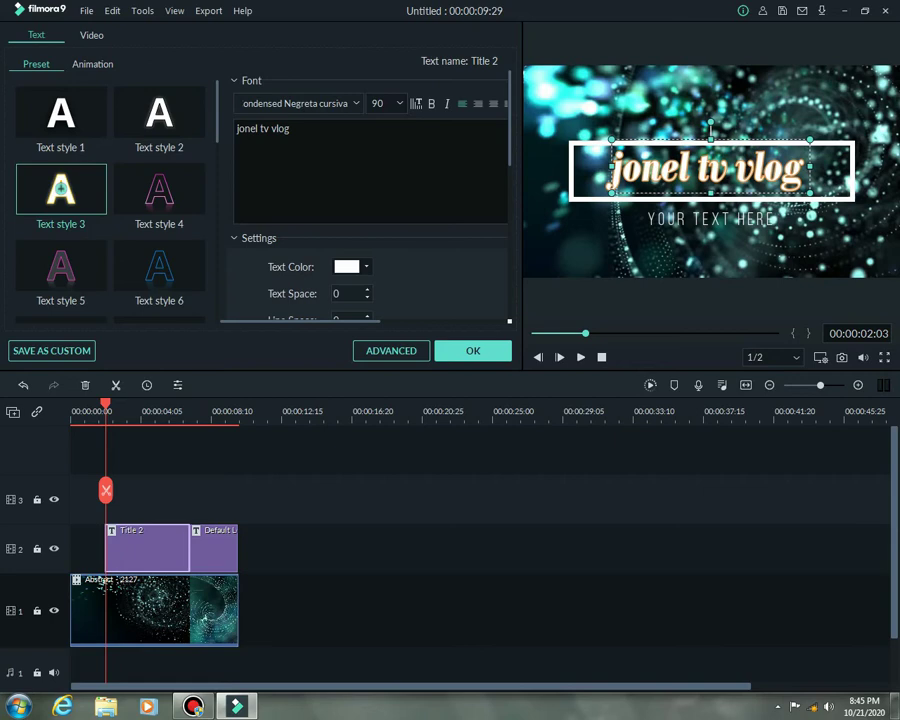
# Step: Apply Text style 11 to the main title
pyautogui.scroll(-3, 61, 187)
pyautogui.click(61, 265)
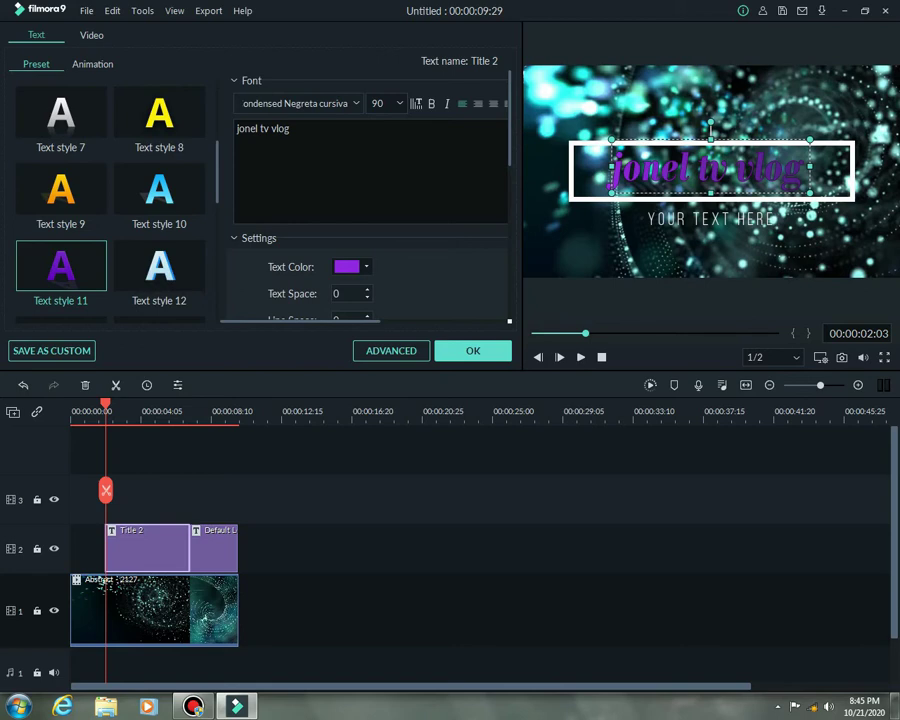
# Step: Replace the subtitle text below the white frame with "pls. dont forget to subscribe"
pyautogui.click(710, 219)
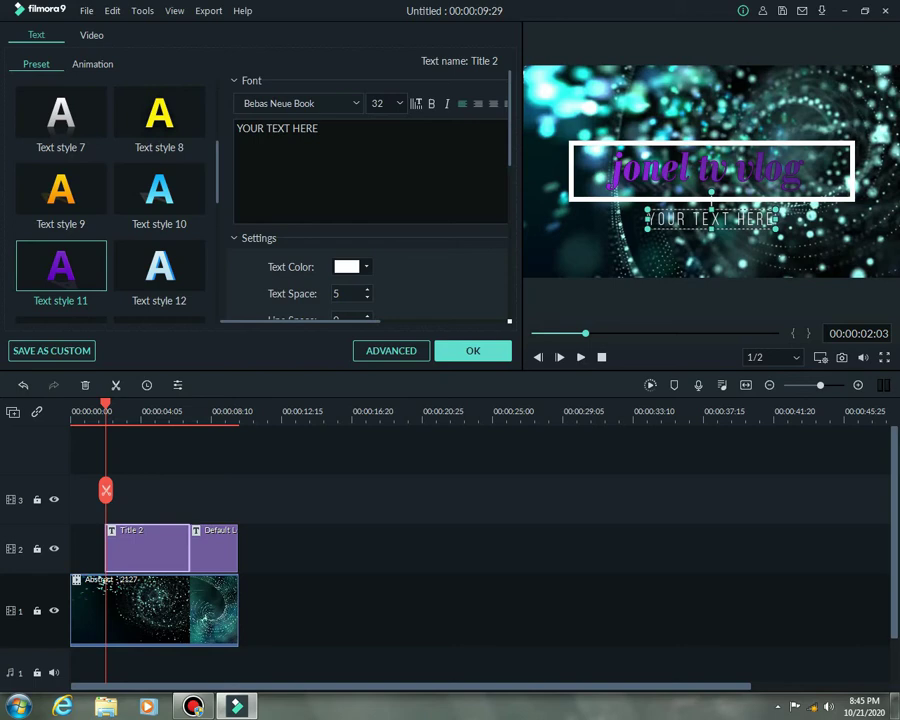
pyautogui.click(318, 128)
pyautogui.moveTo(318, 128); pyautogui.dragTo(236, 128)
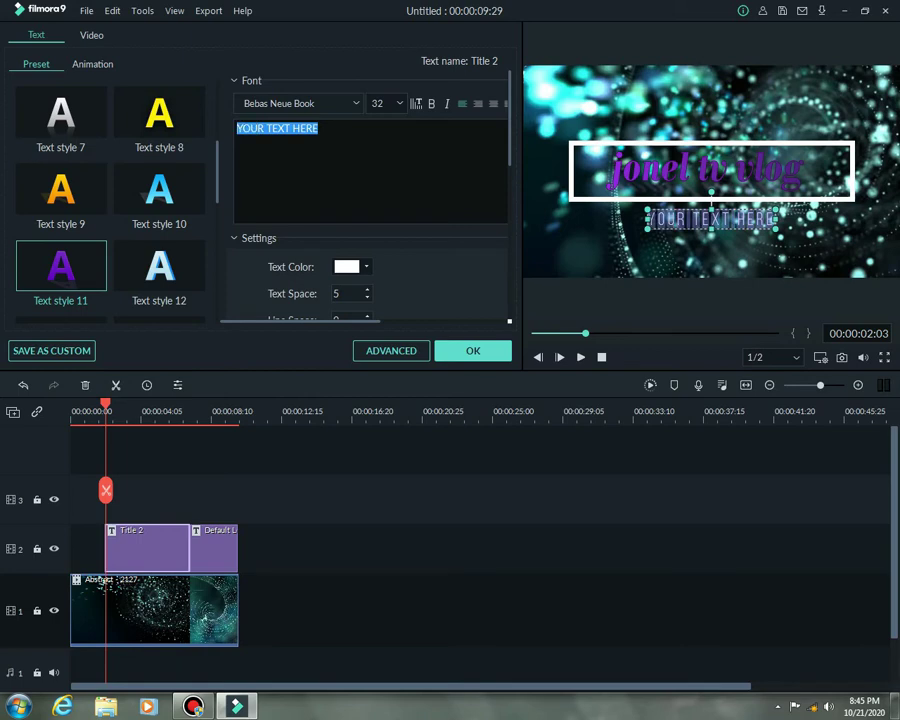
pyautogui.click(318, 128)
pyautogui.press('BackSpace')
pyautogui.press('BackSpace')
pyautogui.press('BackSpace')
pyautogui.press('BackSpace')
pyautogui.press('BackSpace')
pyautogui.press('BackSpace')
pyautogui.press('BackSpace')
pyautogui.press('BackSpace')
pyautogui.press('BackSpace')
pyautogui.press('BackSpace')
pyautogui.press('BackSpace')
pyautogui.press('BackSpace')
pyautogui.press('BackSpace')
pyautogui.press('BackSpace')
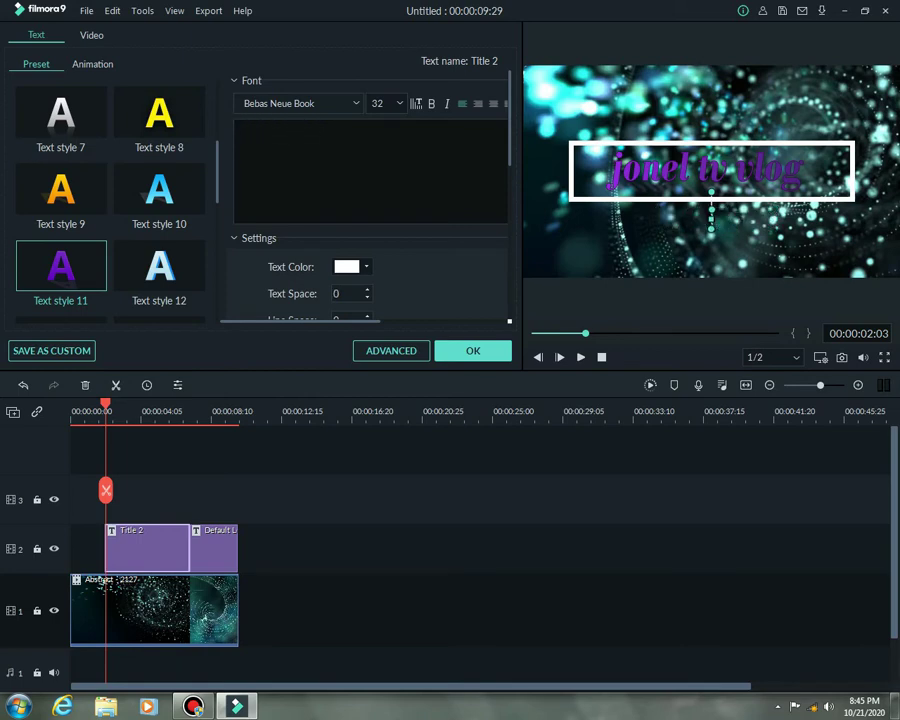
pyautogui.write('pls. dont forget t')
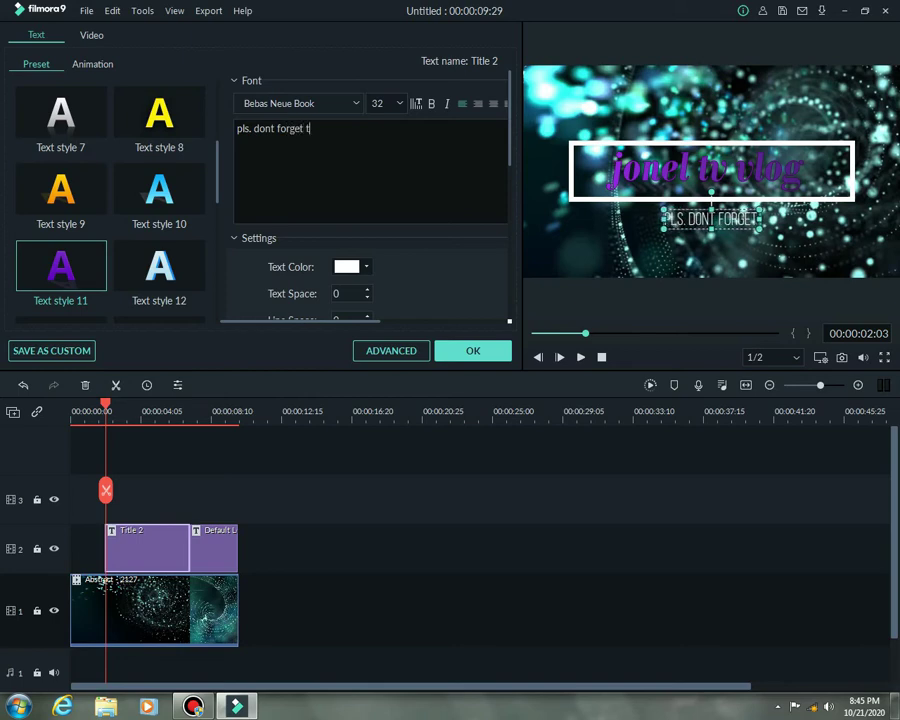
pyautogui.write('o subscr')
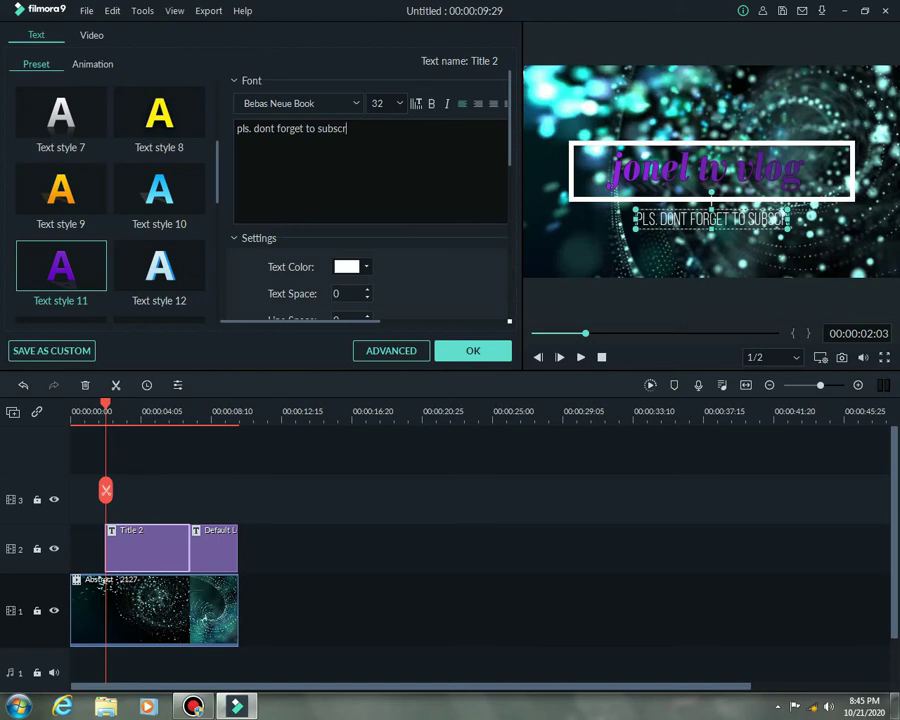
pyautogui.write('ibe')
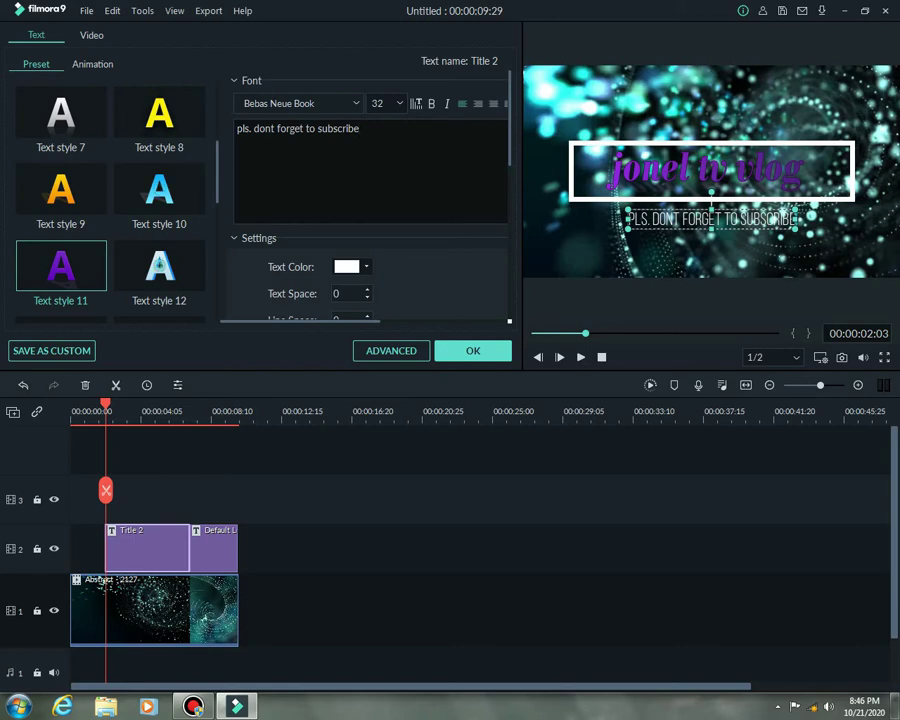
# Step: Try Text style 12 on the subtitle, browse the remaining presets and apply Text style 16
pyautogui.click(159, 265)
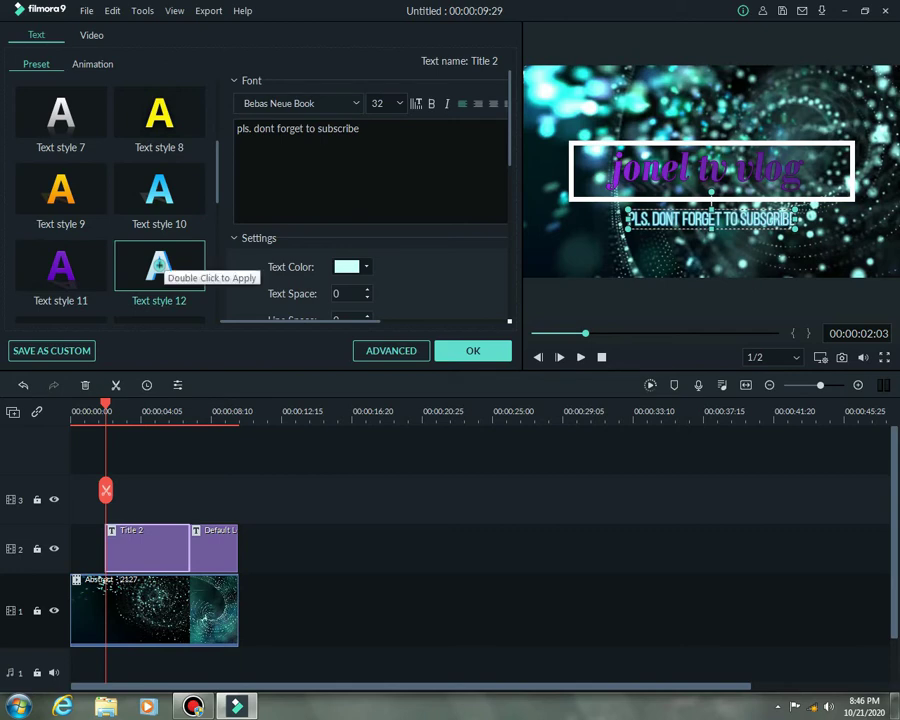
pyautogui.scroll(-3, 160, 185)
pyautogui.scroll(-3, 110, 190)
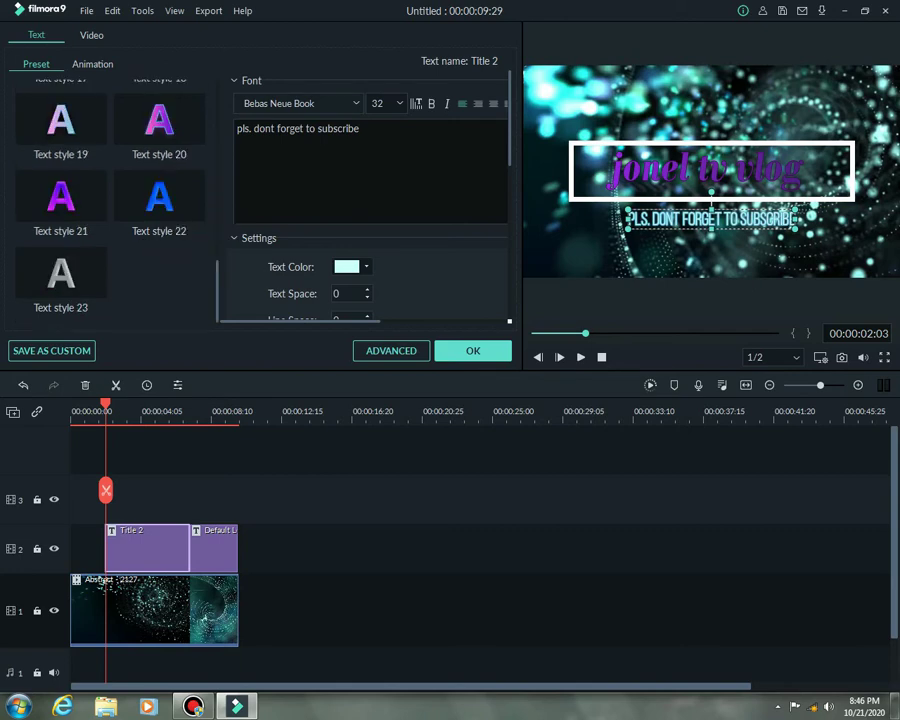
pyautogui.scroll(3, 112, 137)
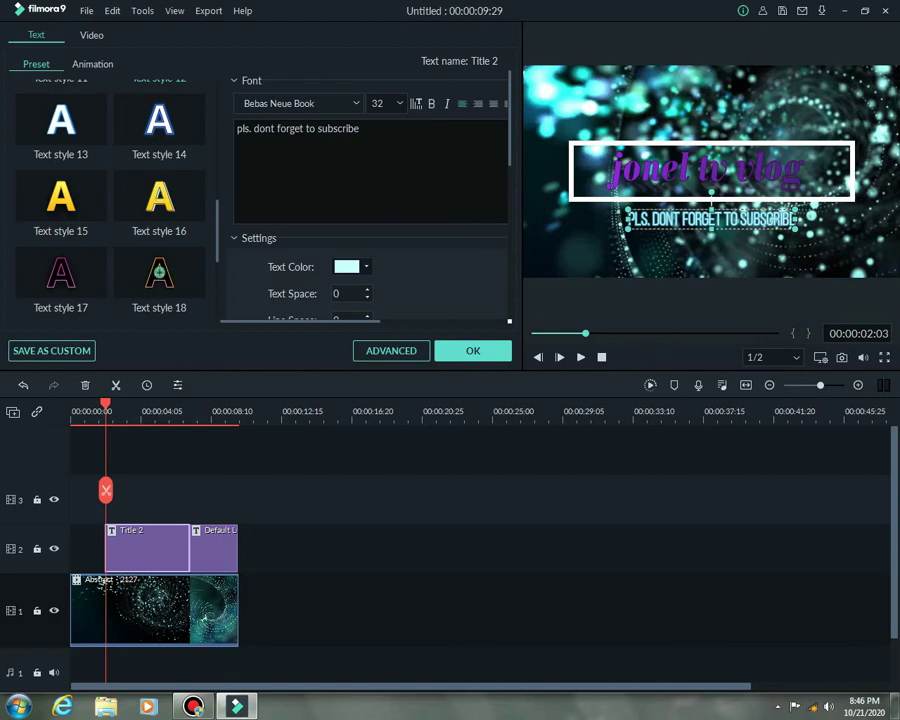
pyautogui.click(160, 197)
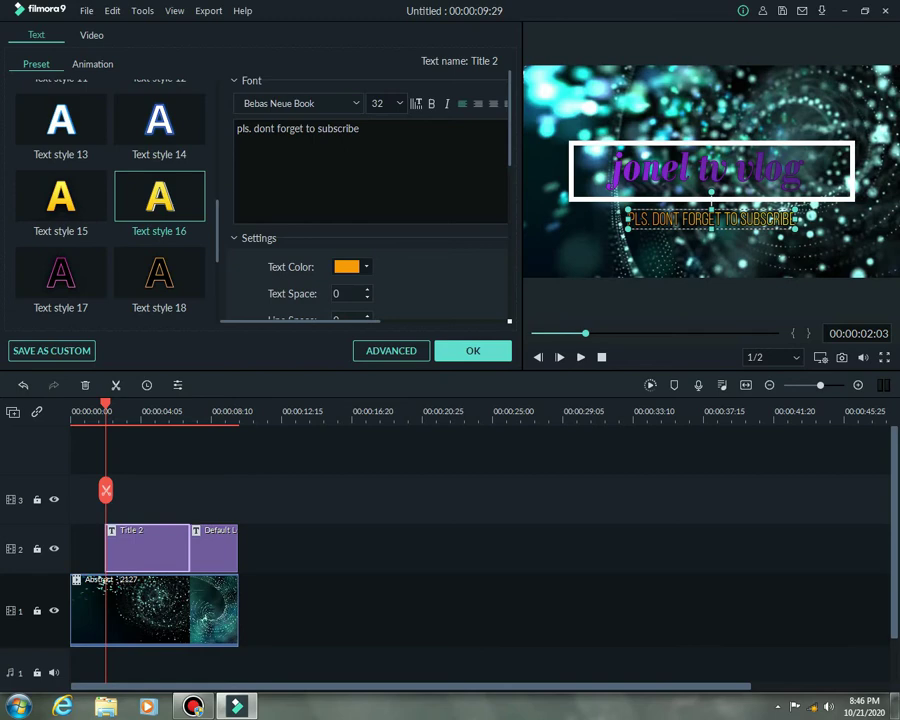
# Step: Look through the subtitle's text settings and its rotate, scale and position options
pyautogui.scroll(-3, 370, 200)
pyautogui.scroll(2, 370, 200)
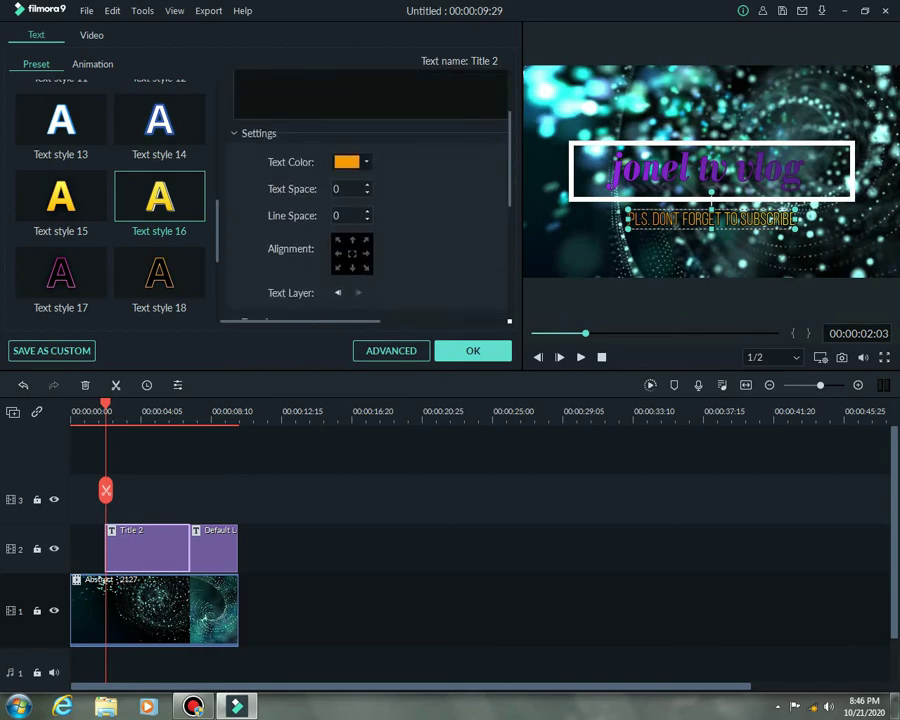
pyautogui.scroll(-4, 370, 200)
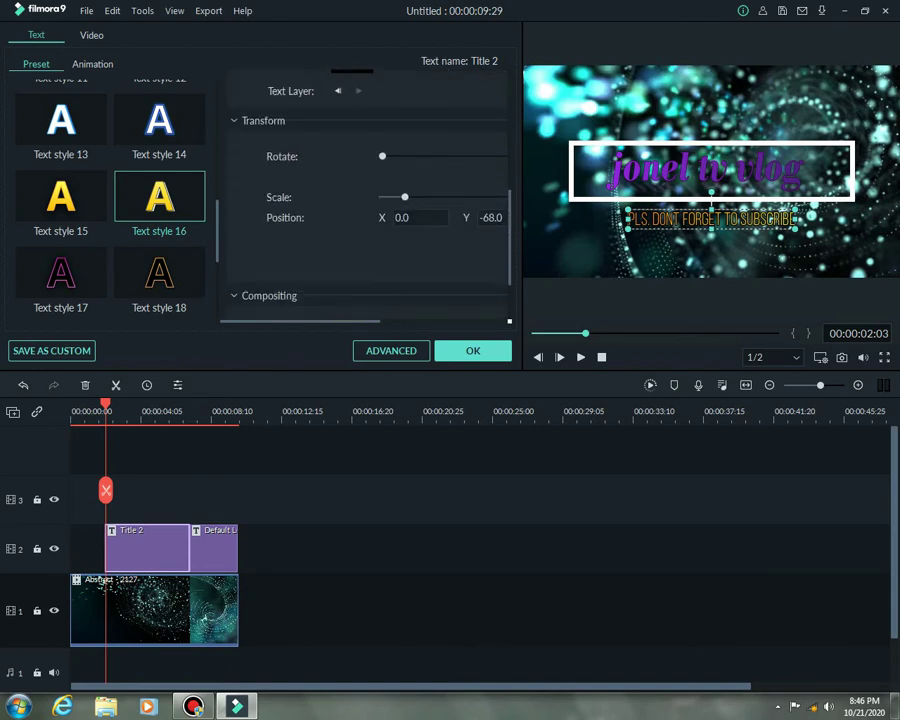
pyautogui.scroll(1, 370, 200)
pyautogui.scroll(-1, 370, 200)
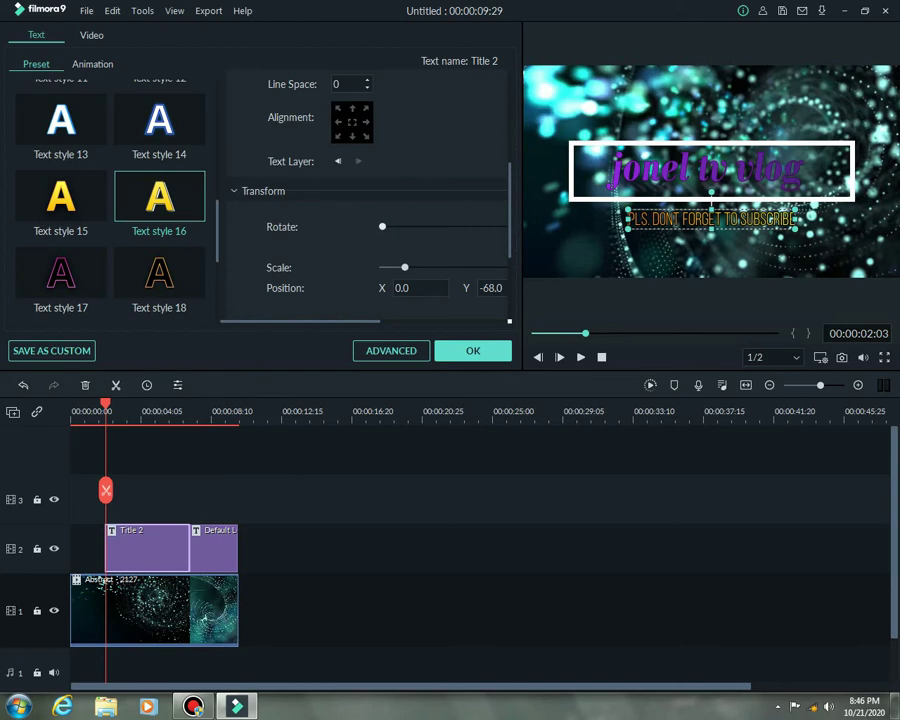
pyautogui.moveTo(382, 226)
pyautogui.mouseDown()
pyautogui.moveTo(404, 226)
pyautogui.moveTo(382, 226)
pyautogui.mouseUp()
pyautogui.scroll(-2, 370, 200)
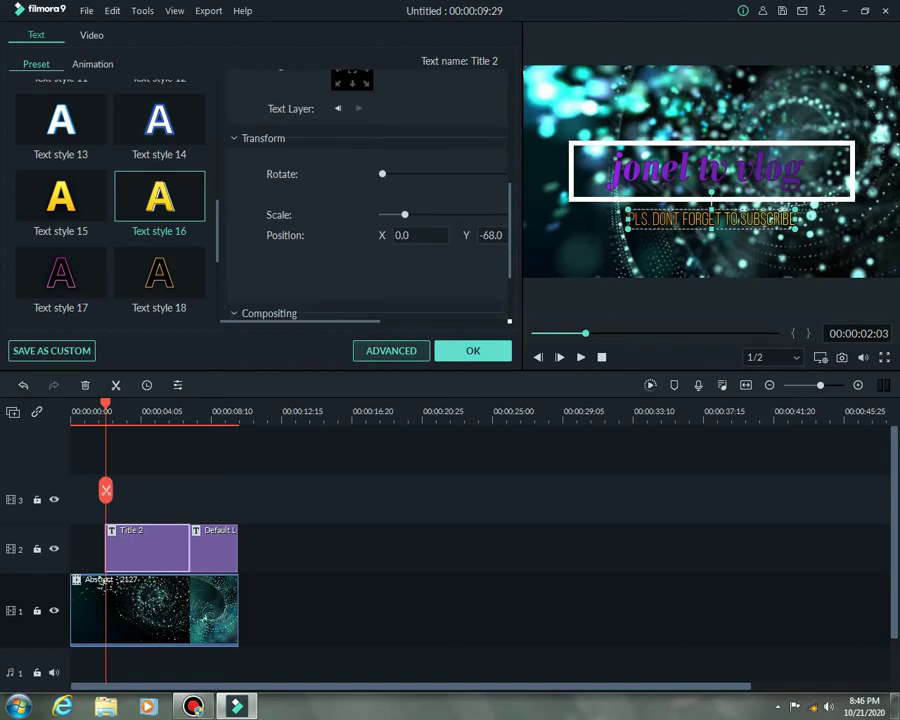
# Step: Open the advanced text editor for the title and give the main title's fill a hollow, outline-like effect
pyautogui.click(391, 350)
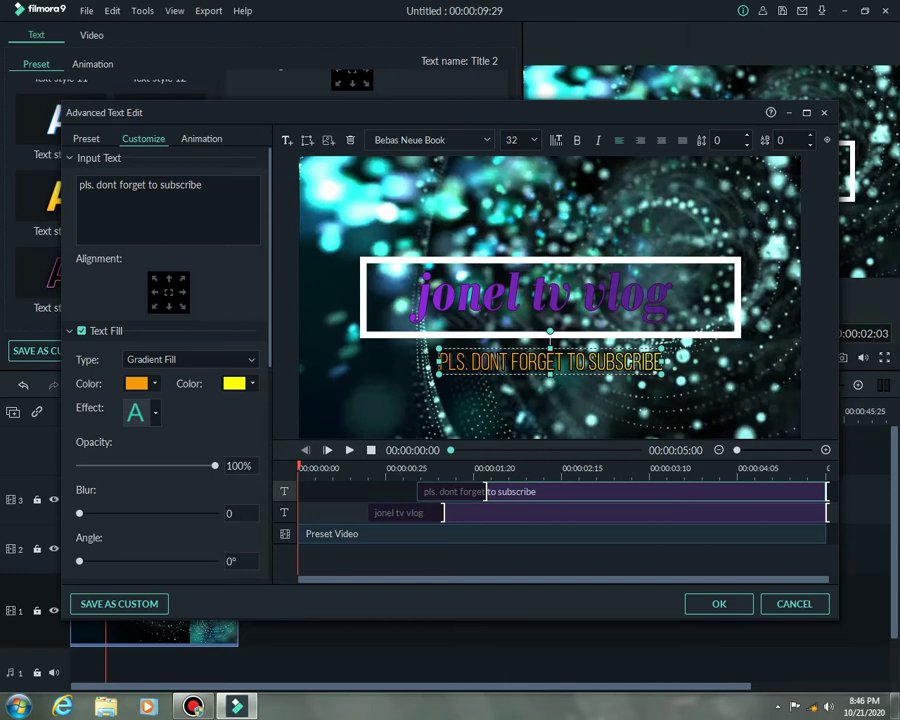
pyautogui.click(597, 512)
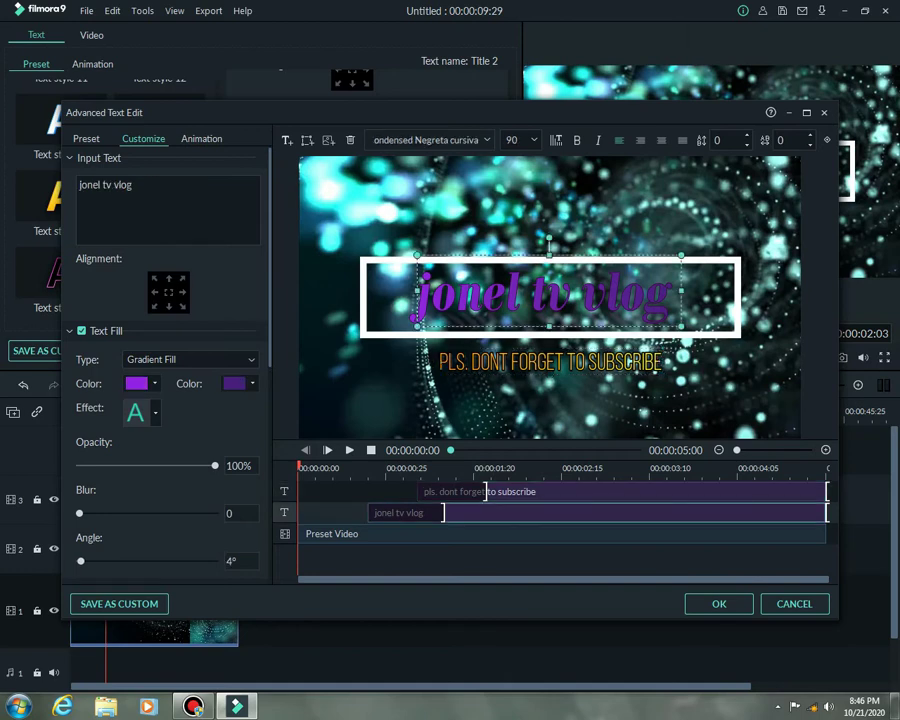
pyautogui.scroll(-5, 165, 370)
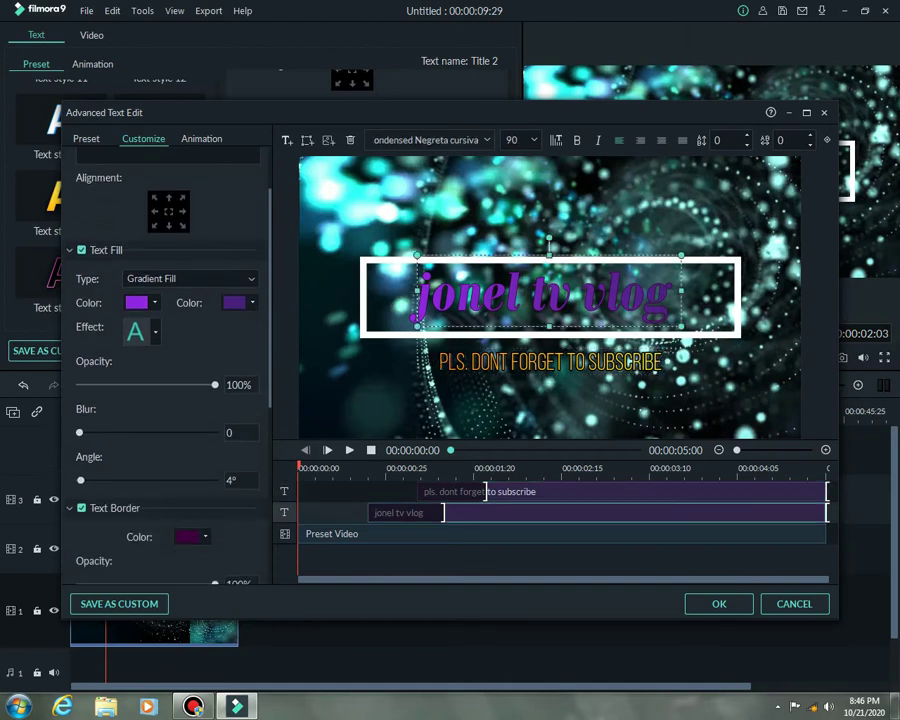
pyautogui.scroll(1, 165, 370)
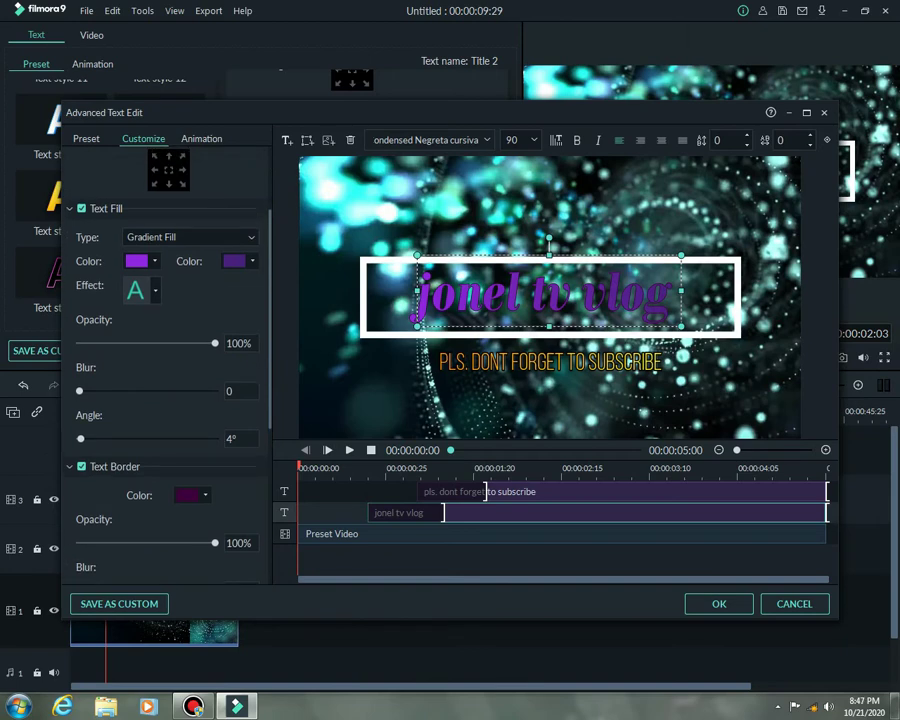
pyautogui.click(140, 290)
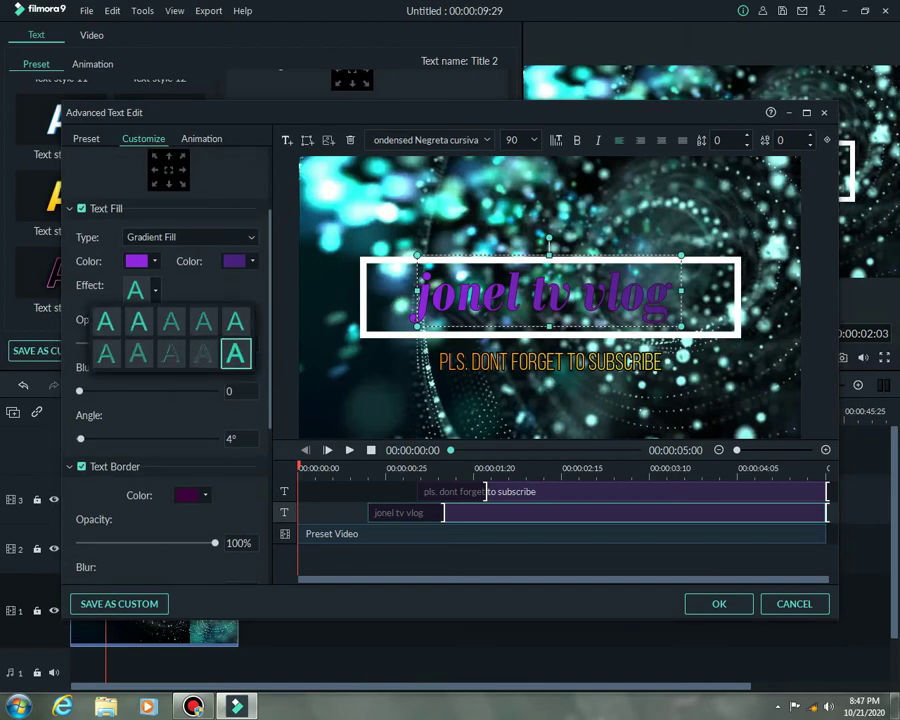
pyautogui.click(235, 353)
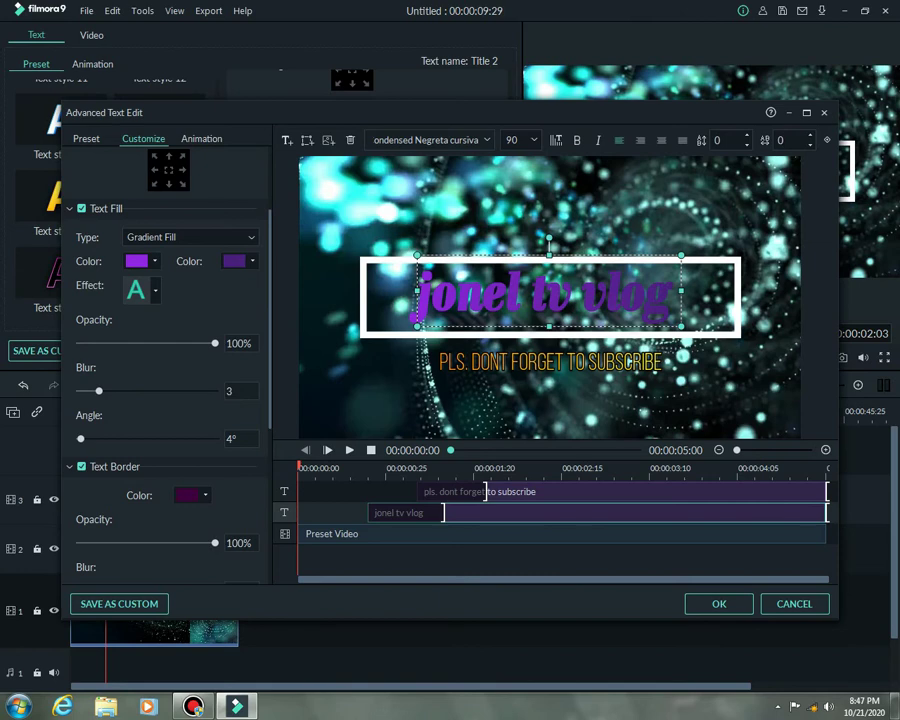
pyautogui.click(137, 290)
pyautogui.click(139, 321)
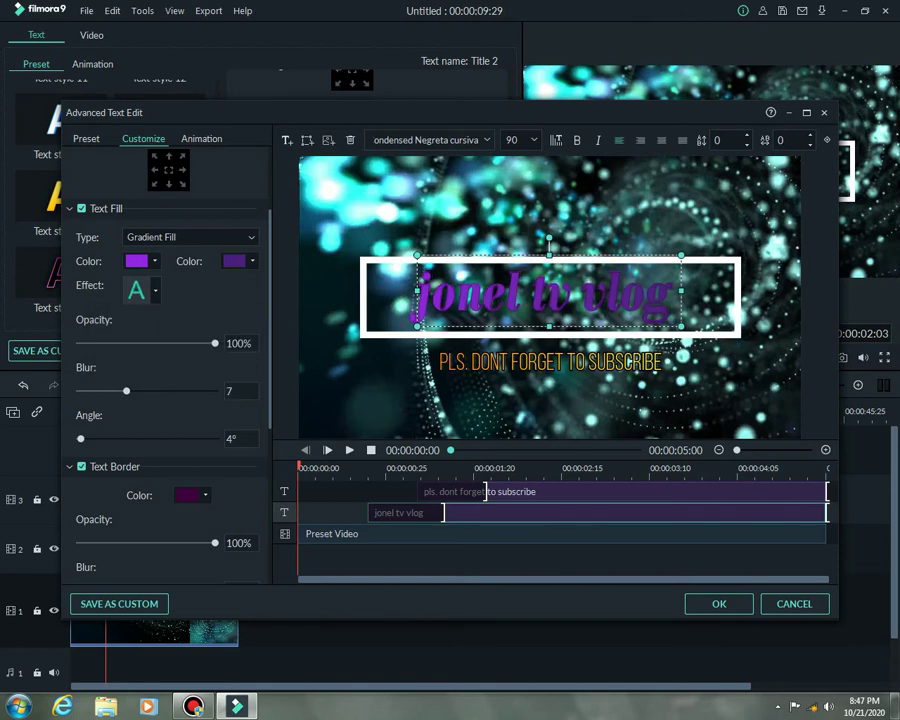
pyautogui.click(141, 290)
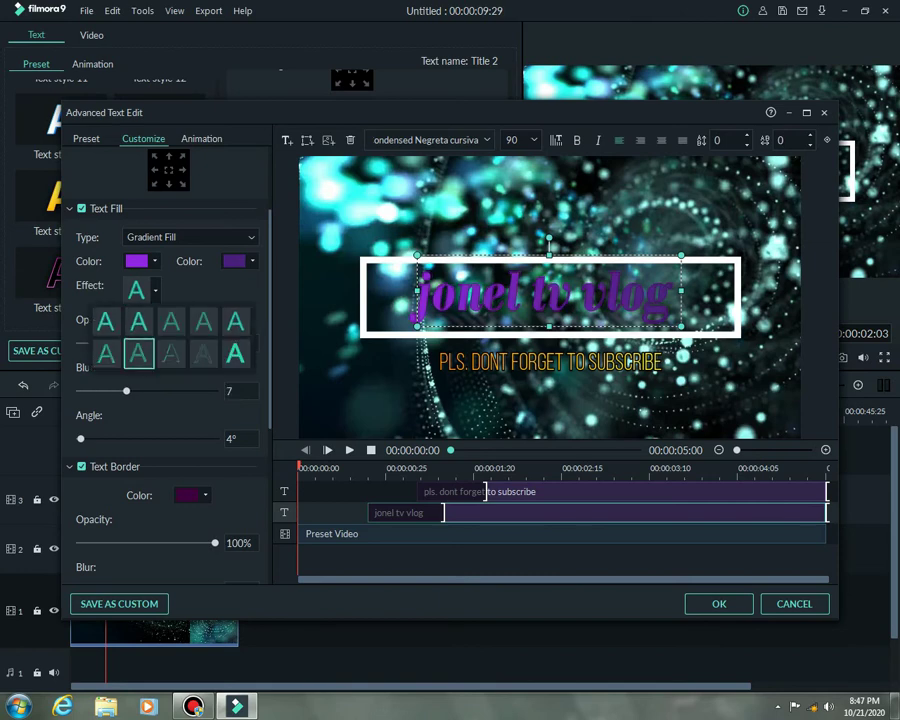
pyautogui.click(173, 352)
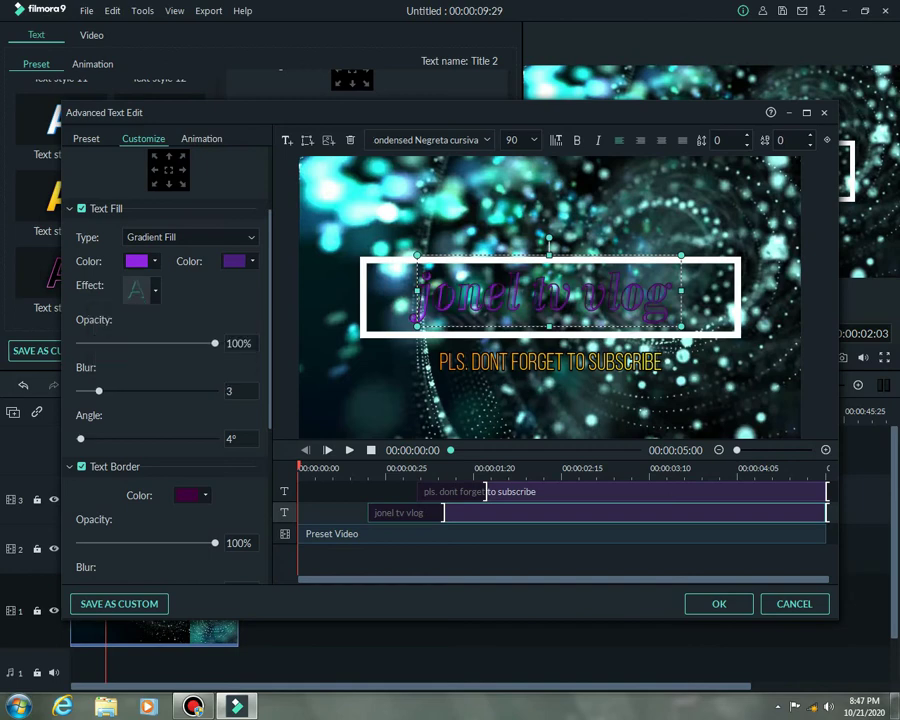
# Step: Set the main title's text fill blur to 5 and its gradient angle to 56°
pyautogui.scroll(-1, 165, 380)
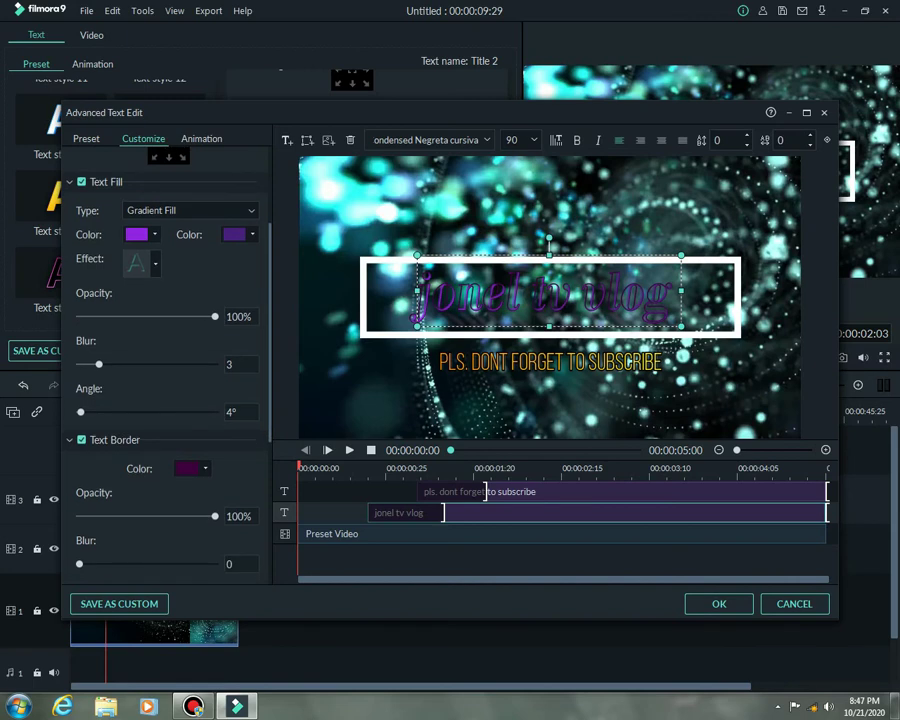
pyautogui.moveTo(99, 364); pyautogui.dragTo(119, 364)
pyautogui.moveTo(81, 412); pyautogui.dragTo(100, 411)
pyautogui.moveTo(119, 364)
pyautogui.mouseDown()
pyautogui.moveTo(92, 364)
pyautogui.moveTo(113, 364)
pyautogui.mouseUp()
# Step: Try Image fill and Text Fill on the main title and return its fill type to Gradient Fill
pyautogui.click(190, 210)
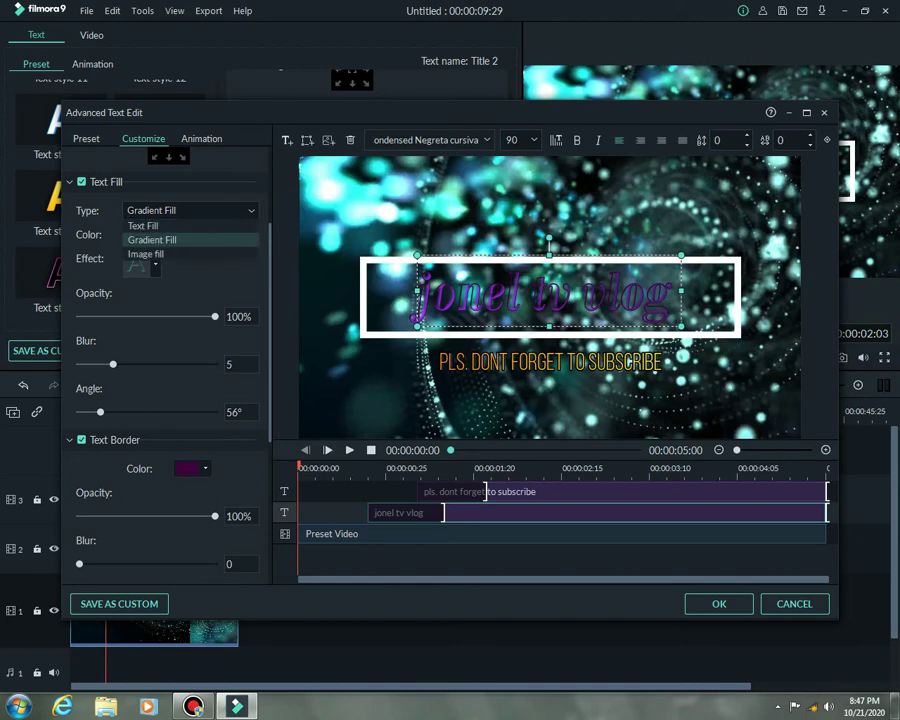
pyautogui.click(146, 254)
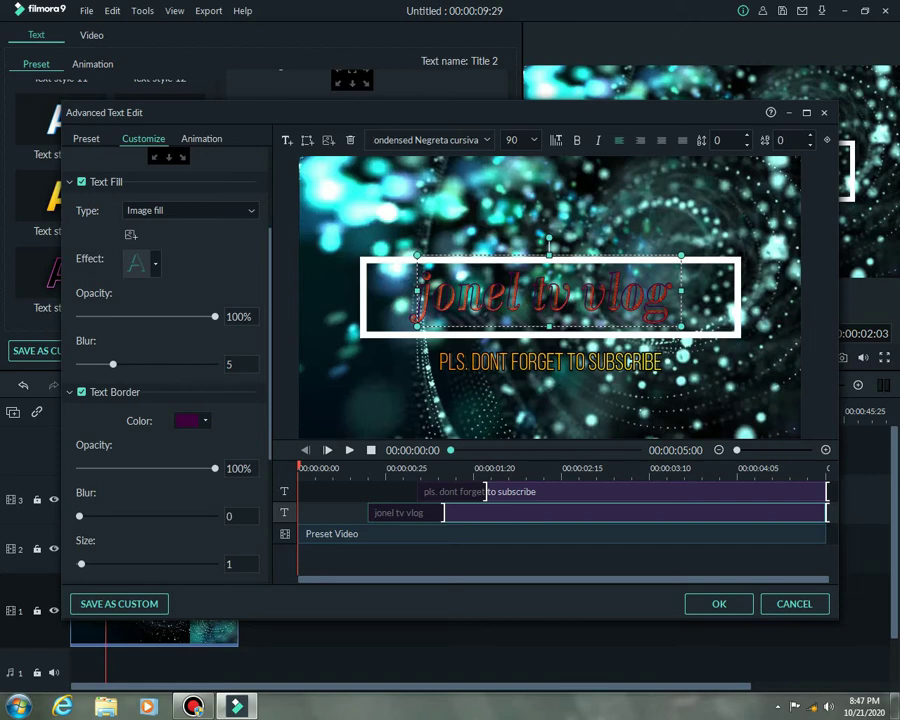
pyautogui.click(190, 210)
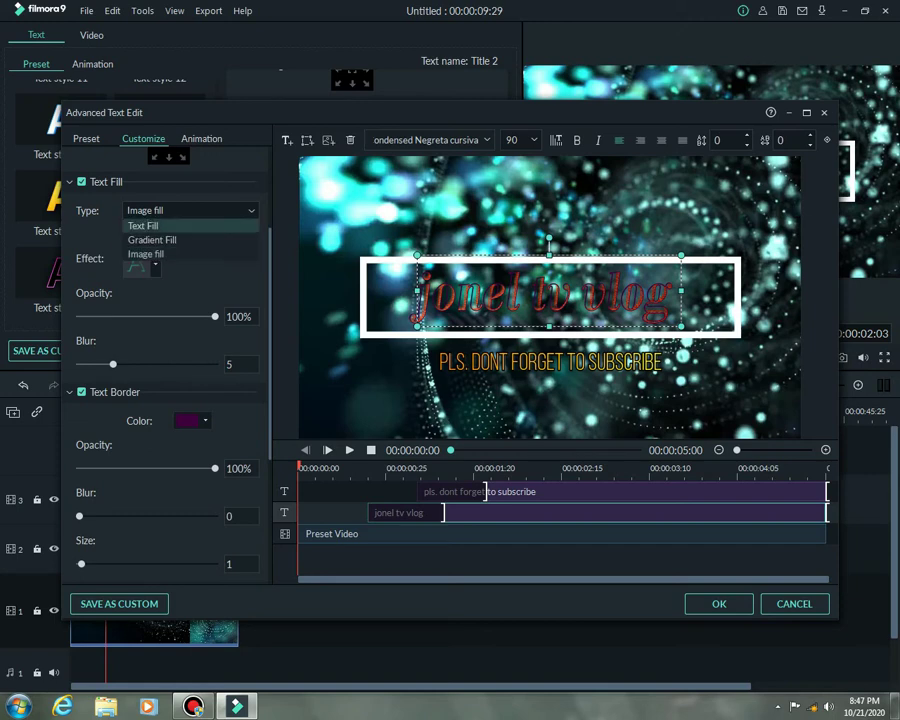
pyautogui.click(143, 226)
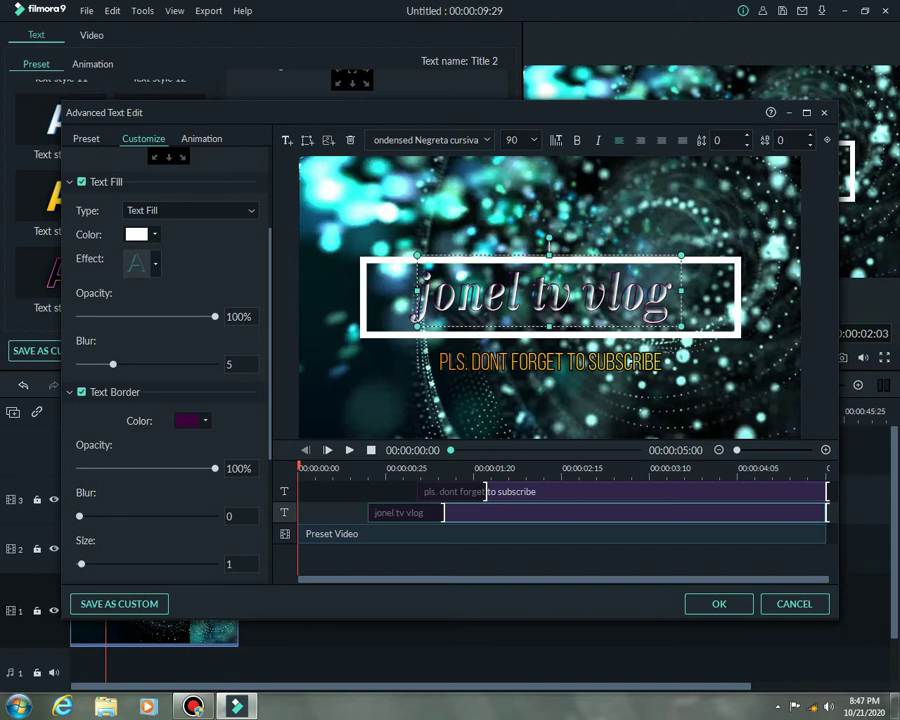
pyautogui.click(190, 210)
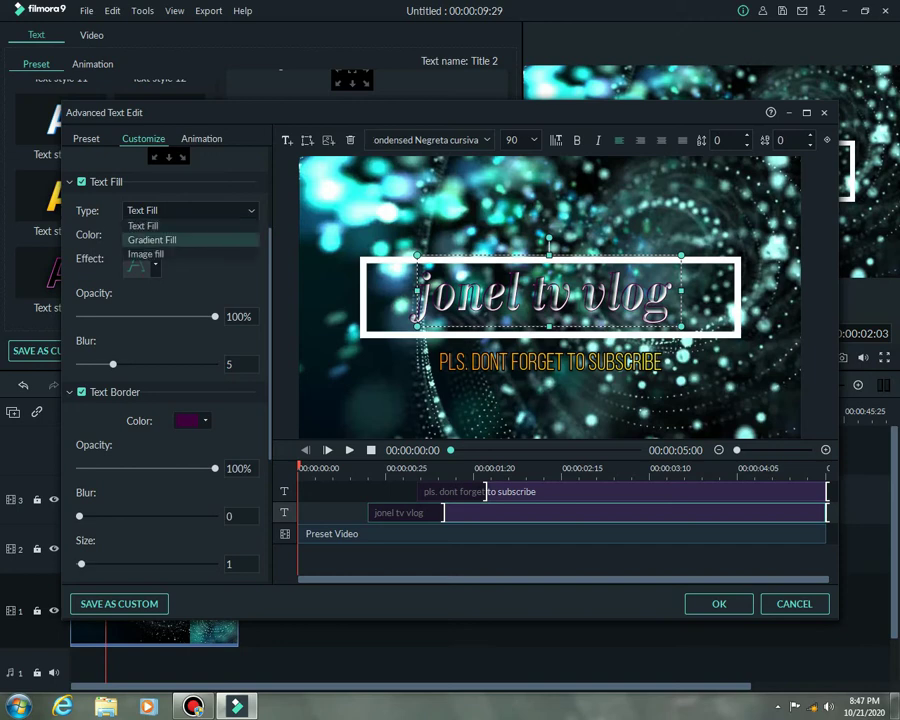
pyautogui.click(152, 240)
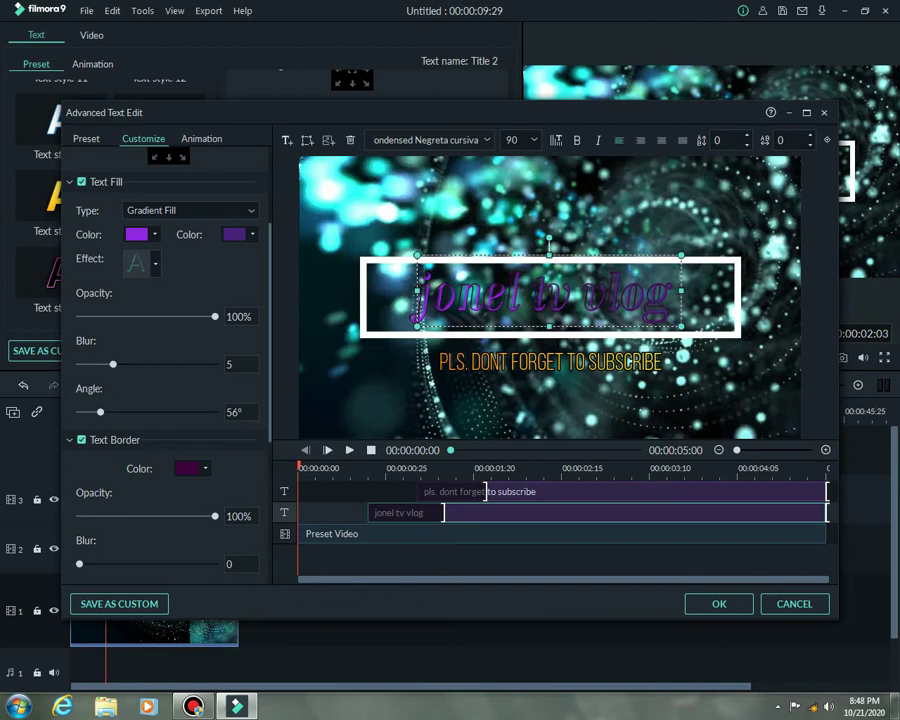
# Step: Compare the main title with and without its text shadow, keep the shadow enabled and set its opacity to 37%
pyautogui.scroll(-2, 165, 360)
pyautogui.scroll(-4, 165, 360)
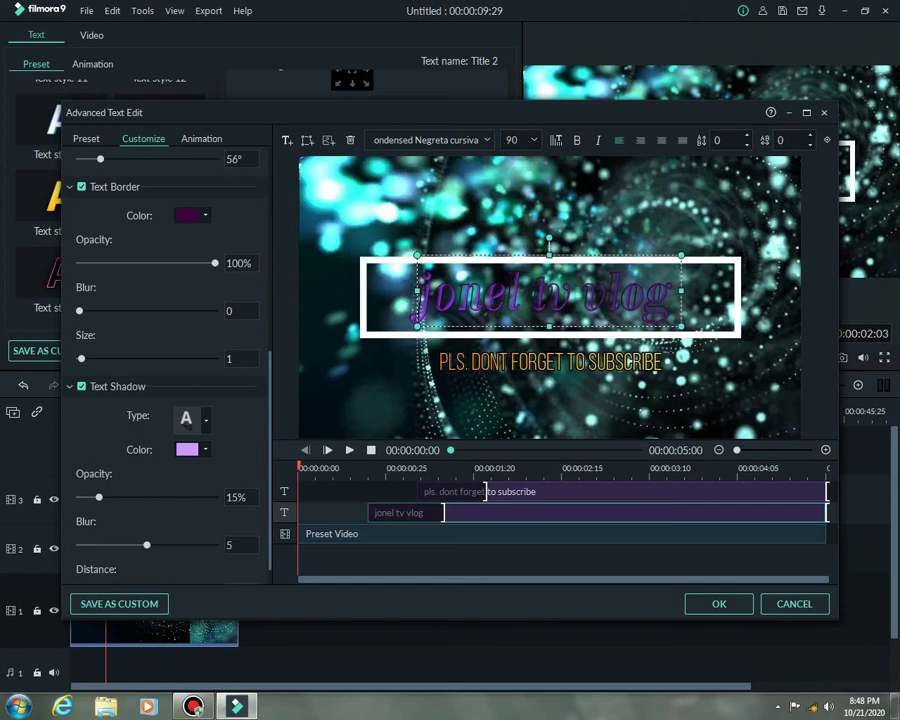
pyautogui.click(81, 386)
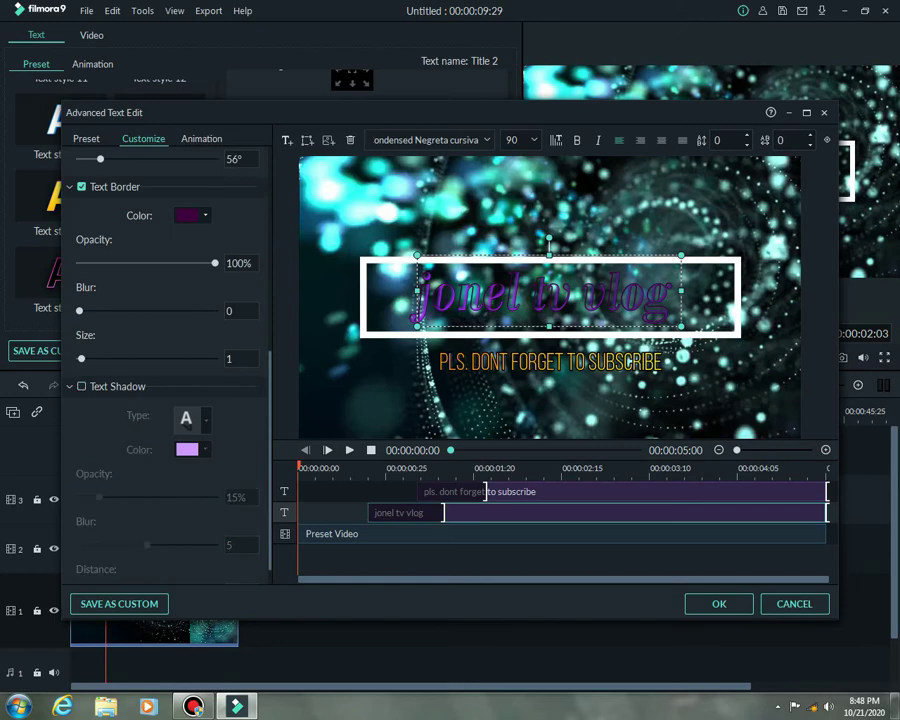
pyautogui.click(81, 386)
pyautogui.click(81, 386)
pyautogui.click(81, 386)
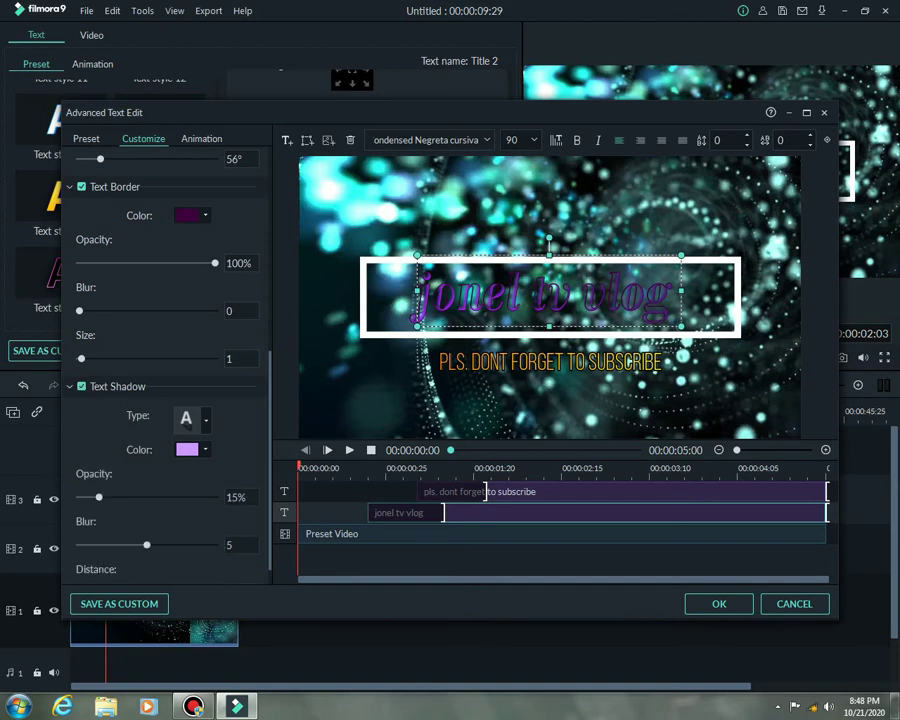
pyautogui.click(81, 386)
pyautogui.click(81, 386)
pyautogui.click(81, 386)
pyautogui.click(81, 386)
pyautogui.moveTo(99, 497); pyautogui.dragTo(129, 497)
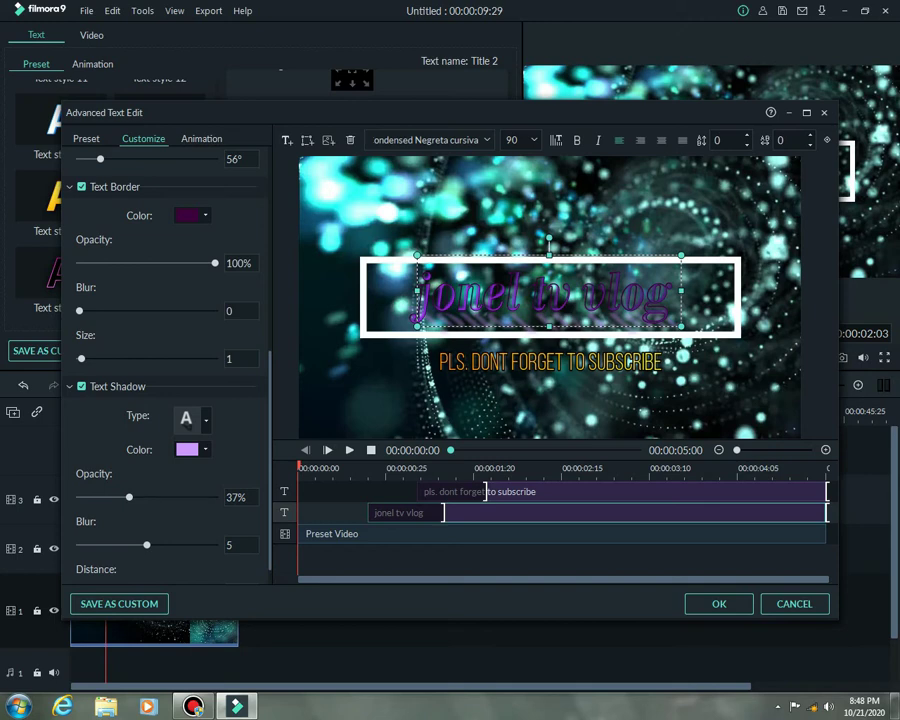
# Step: Apply the Crosszoom animation to the main title
pyautogui.scroll(-1, 165, 370)
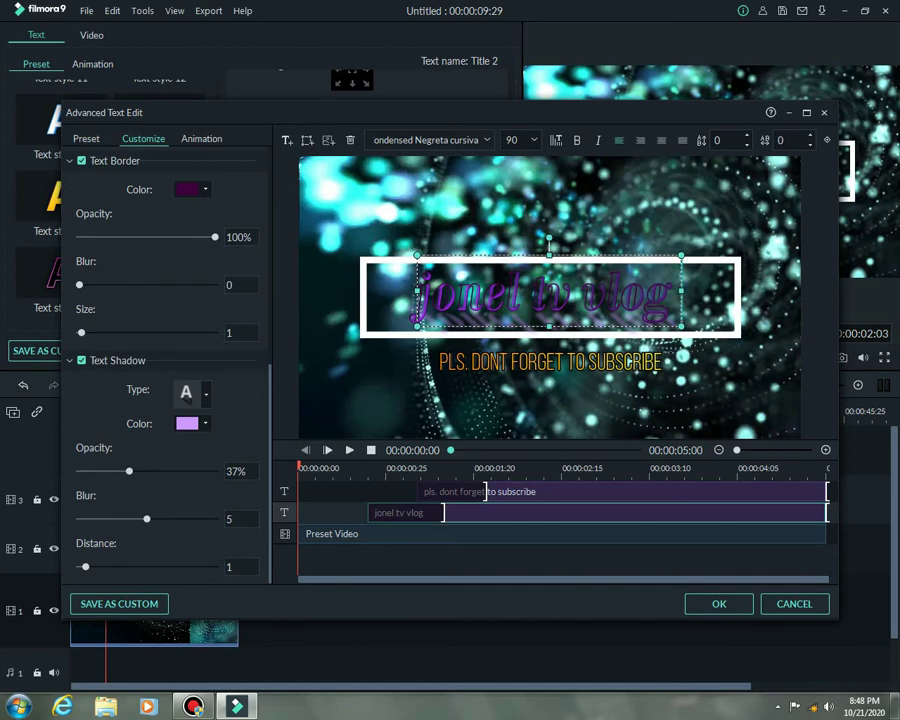
pyautogui.click(201, 138)
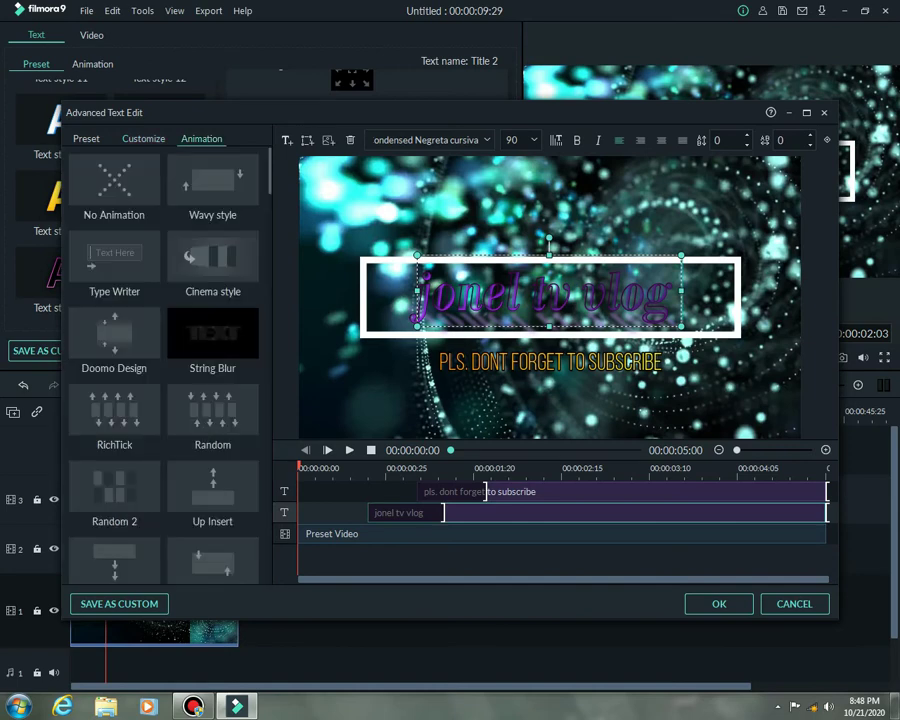
pyautogui.scroll(-3, 213, 410)
pyautogui.scroll(-3, 165, 370)
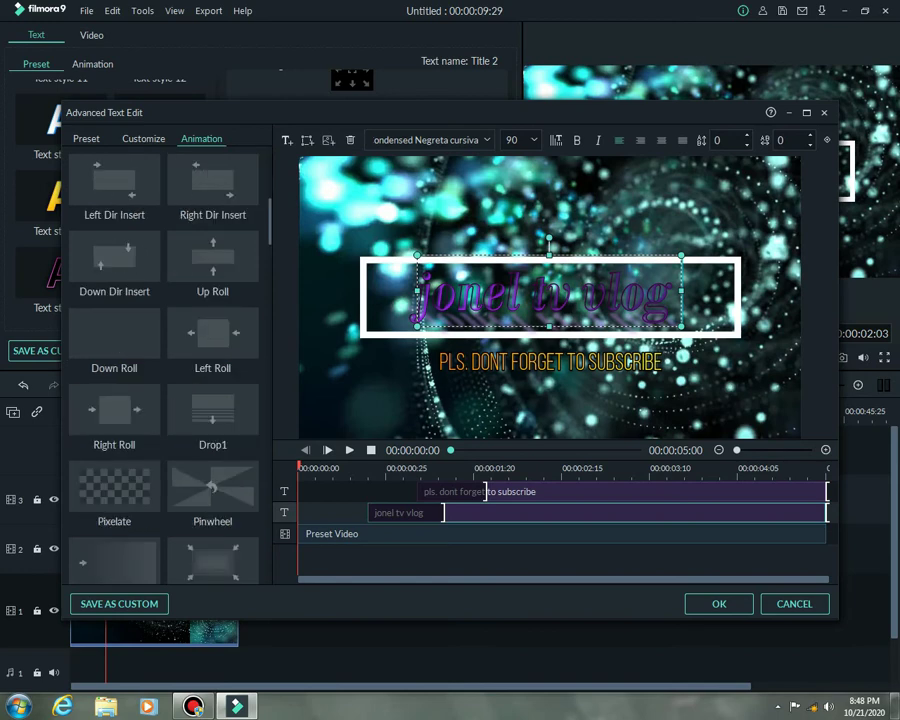
pyautogui.scroll(-3, 213, 185)
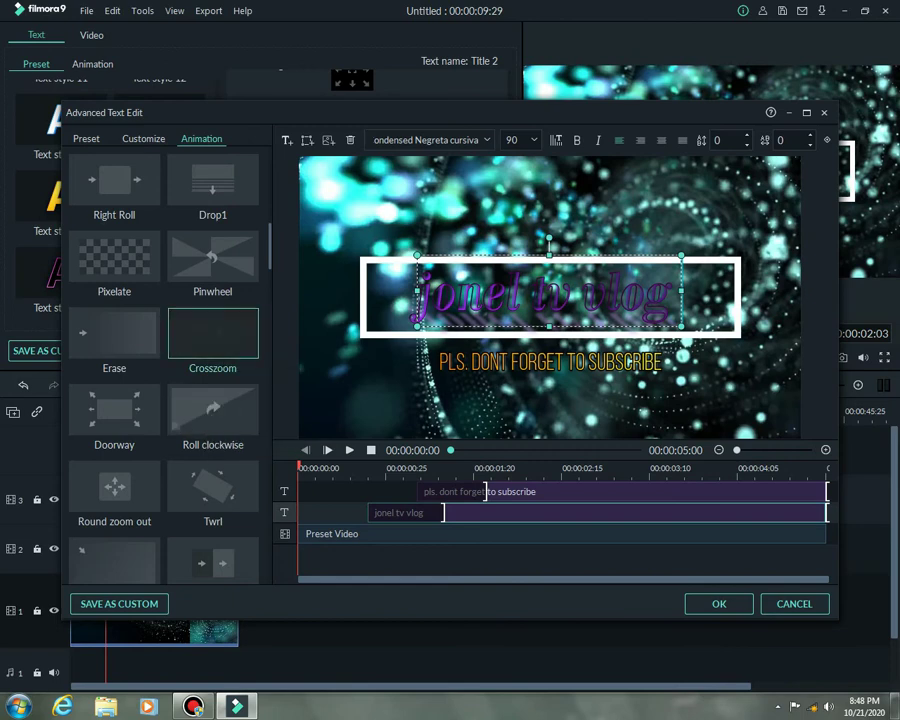
pyautogui.doubleClick(213, 333)
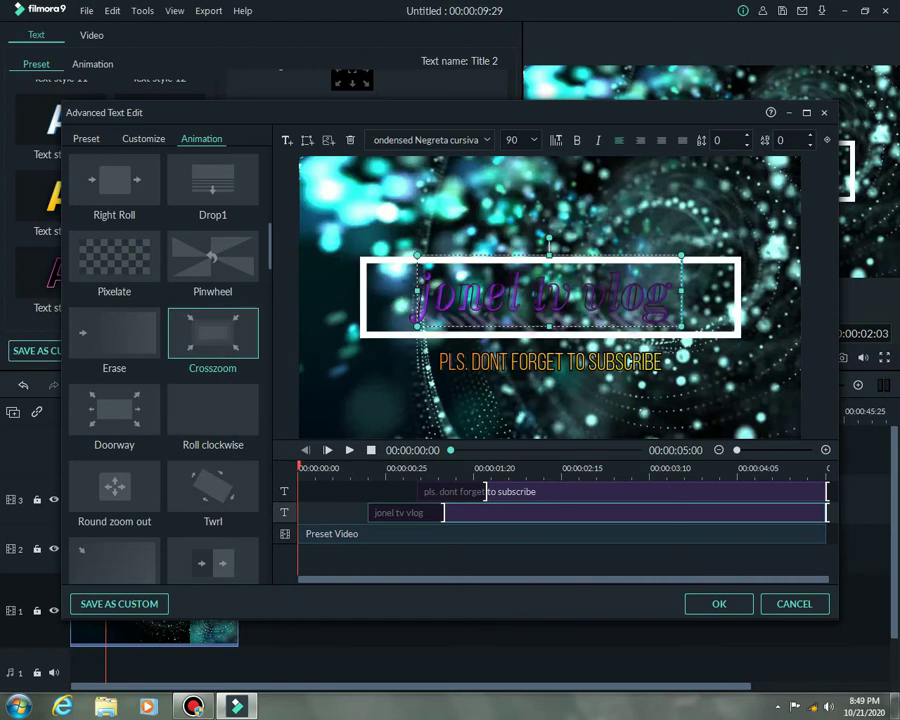
# Step: Apply the Skew right split animation to the subscribe subtitle and play the title preview
pyautogui.click(510, 491)
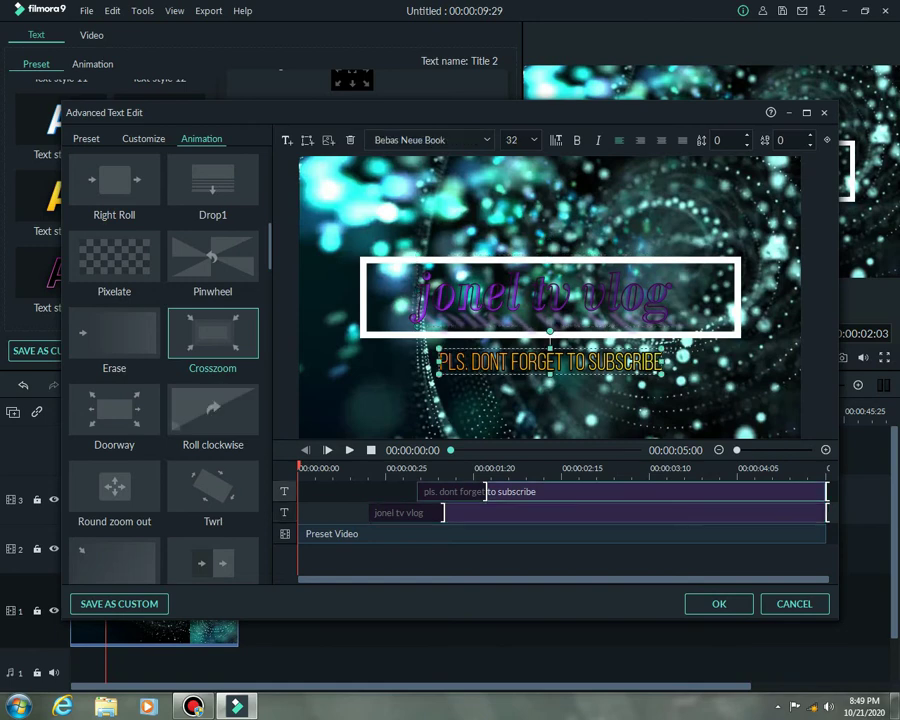
pyautogui.scroll(-3, 114, 485)
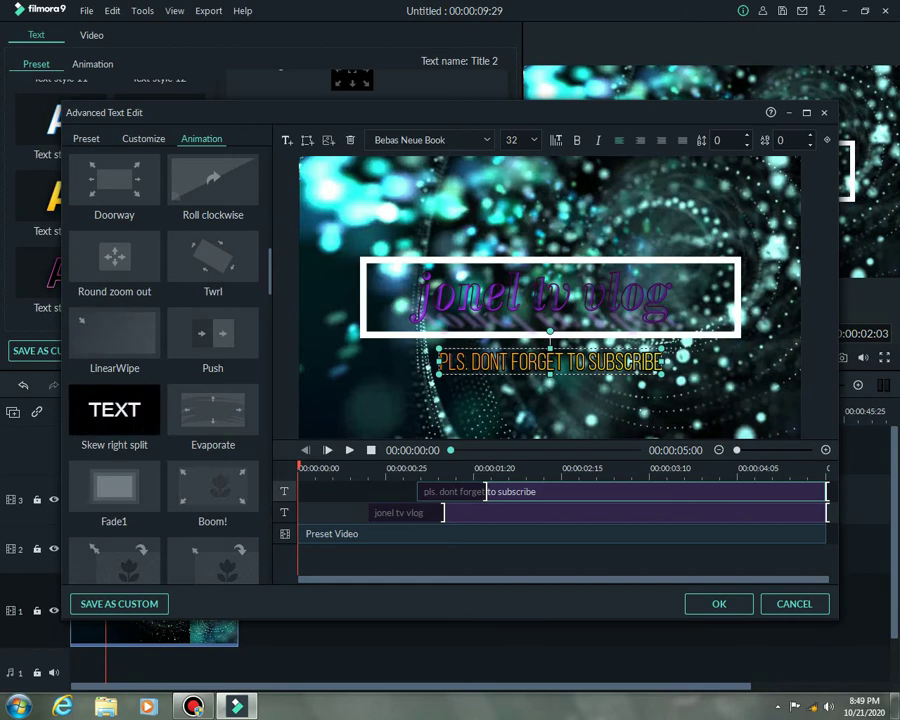
pyautogui.click(114, 410)
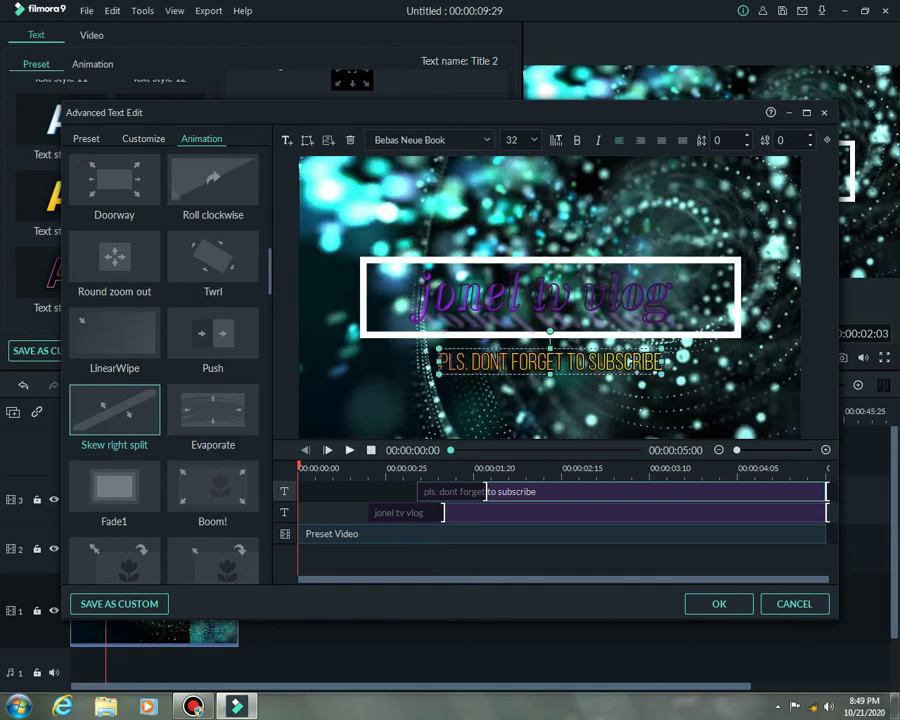
pyautogui.press('space')
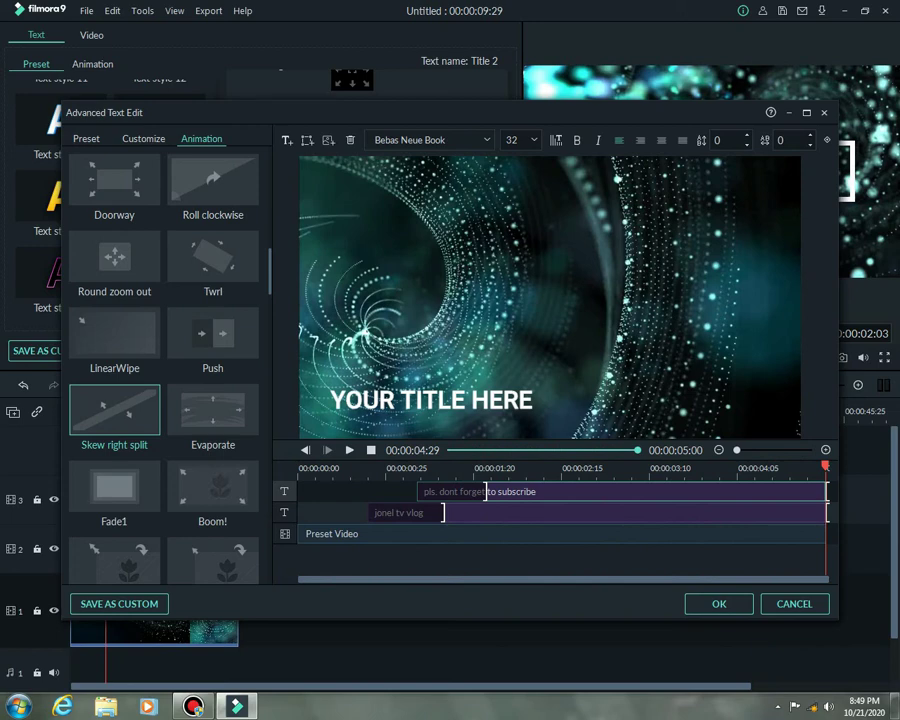
# Step: Accept the advanced text edits and close the editing of Title 2
pyautogui.click(429, 140)
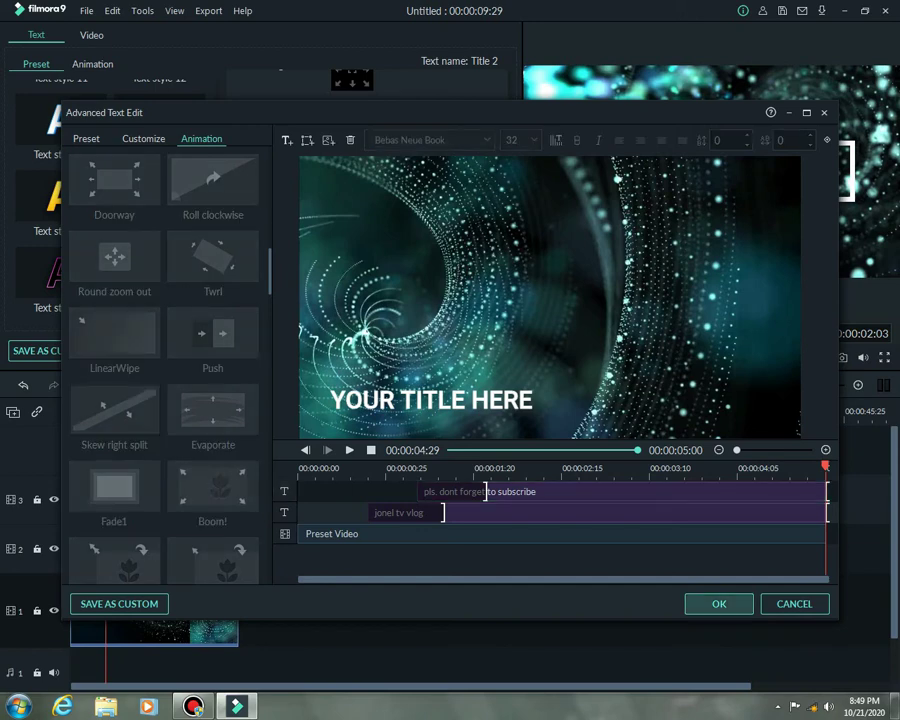
pyautogui.click(719, 603)
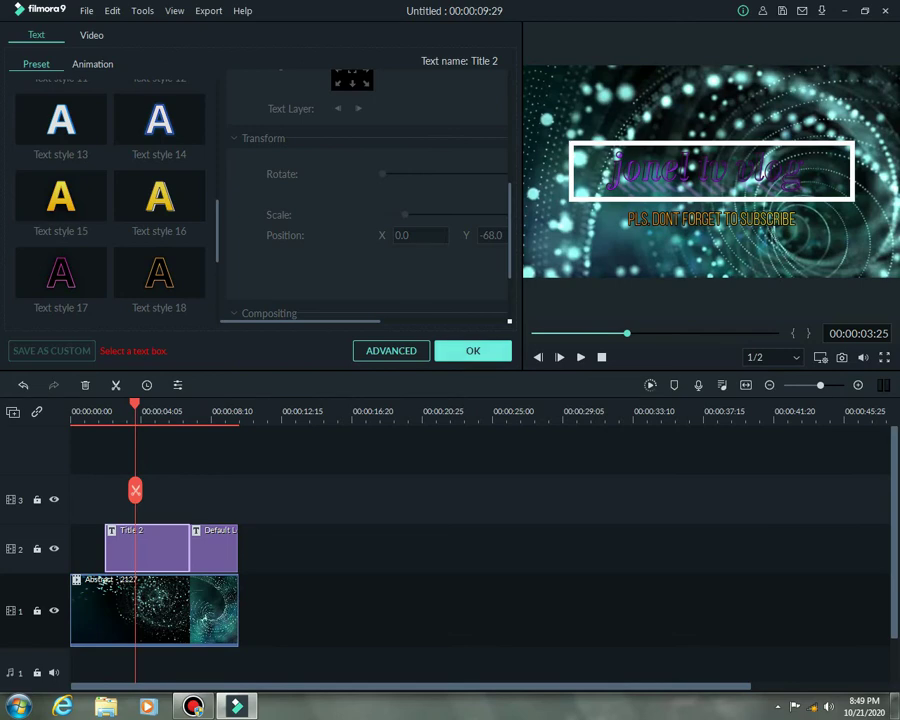
pyautogui.click(473, 350)
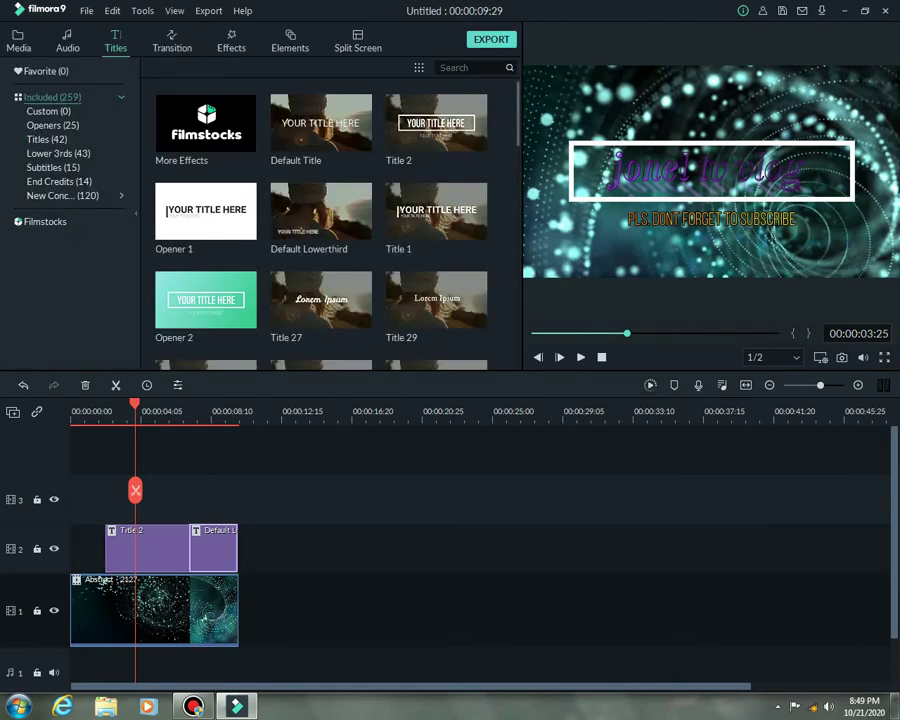
# Step: Open the Default Lowerthird clip, preview it and replace its placeholder text with "thanks for watching"
pyautogui.doubleClick(213, 548)
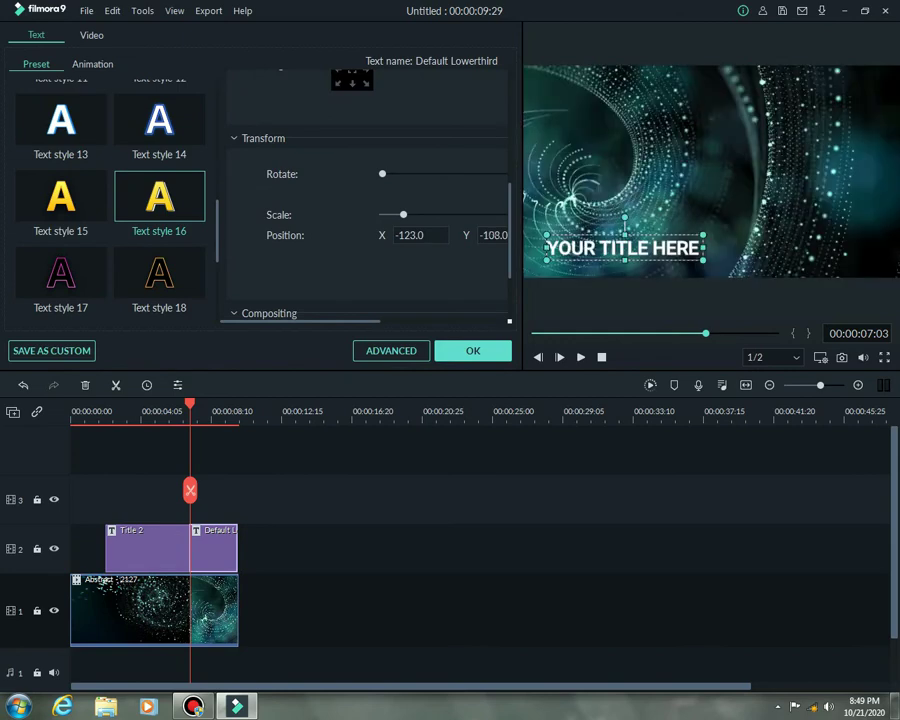
pyautogui.press('space')
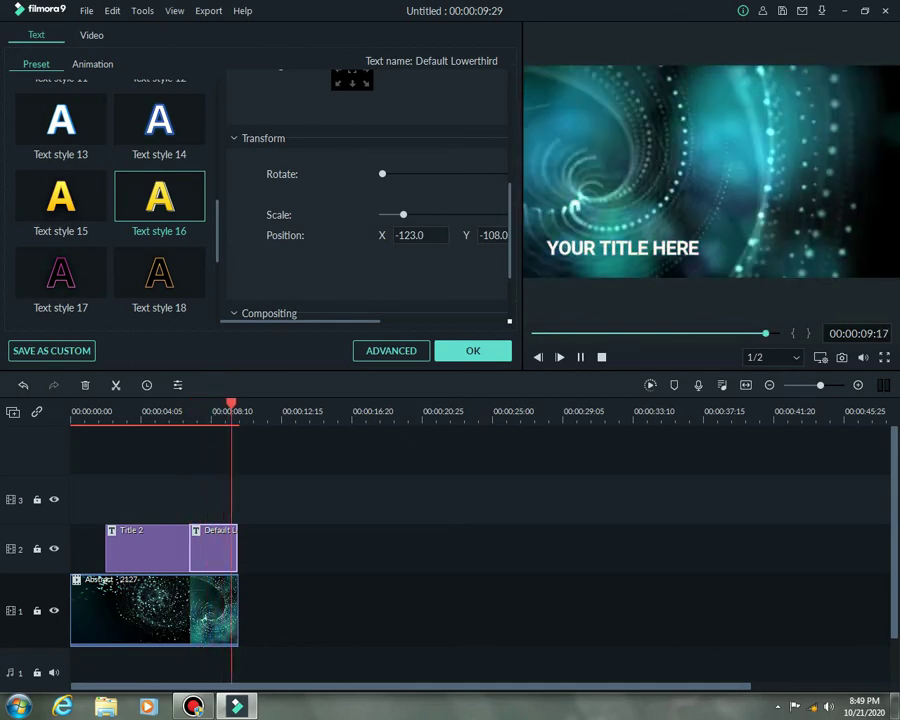
pyautogui.press('space')
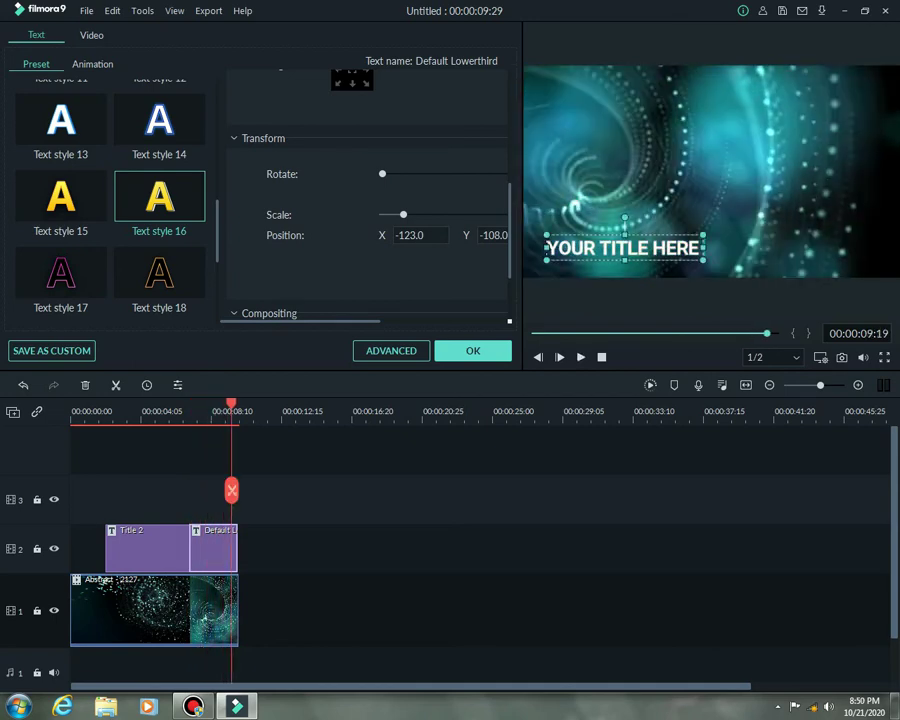
pyautogui.scroll(4, 367, 195)
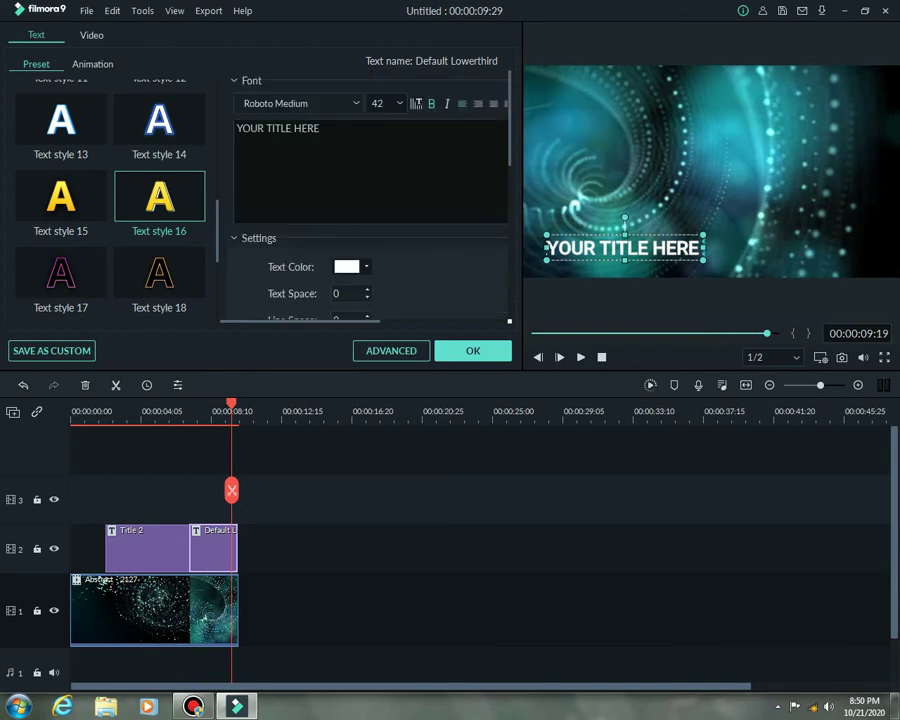
pyautogui.moveTo(321, 128); pyautogui.dragTo(159, 119)
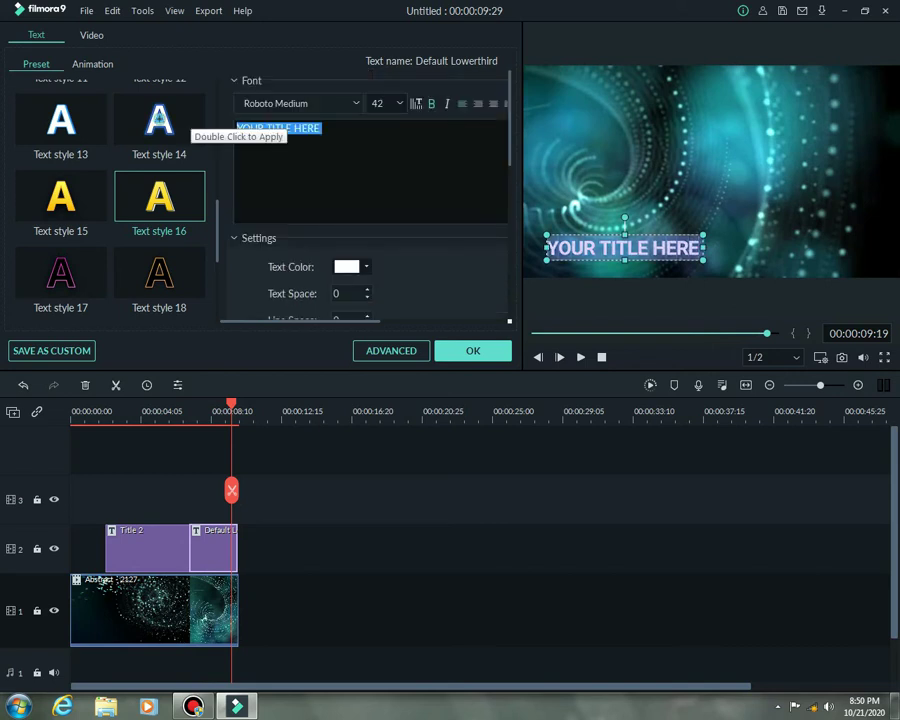
pyautogui.write('thar')
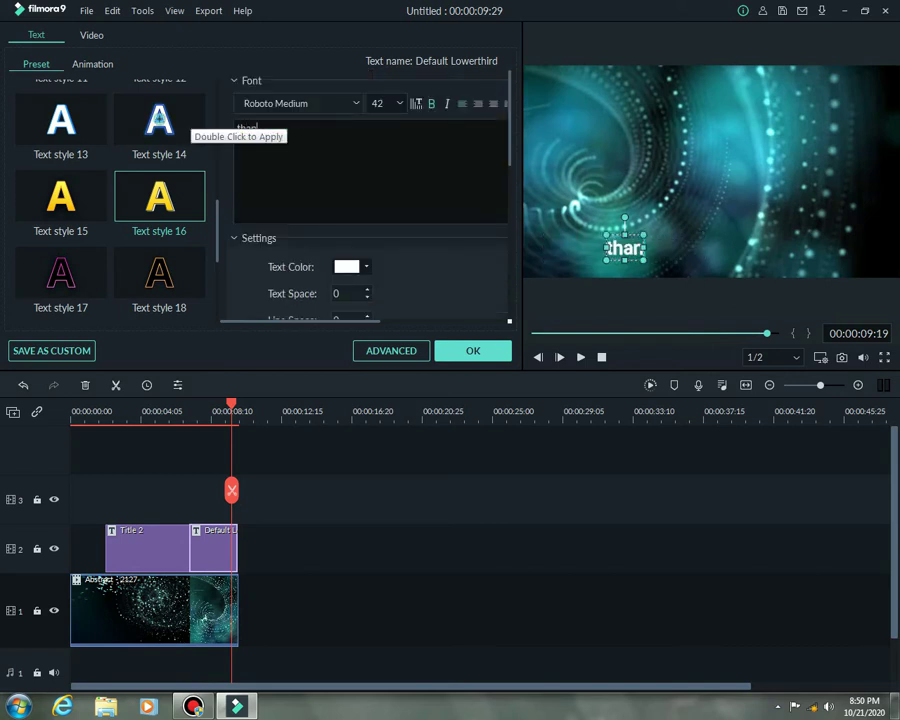
pyautogui.press('BackSpace')
pyautogui.write('nks')
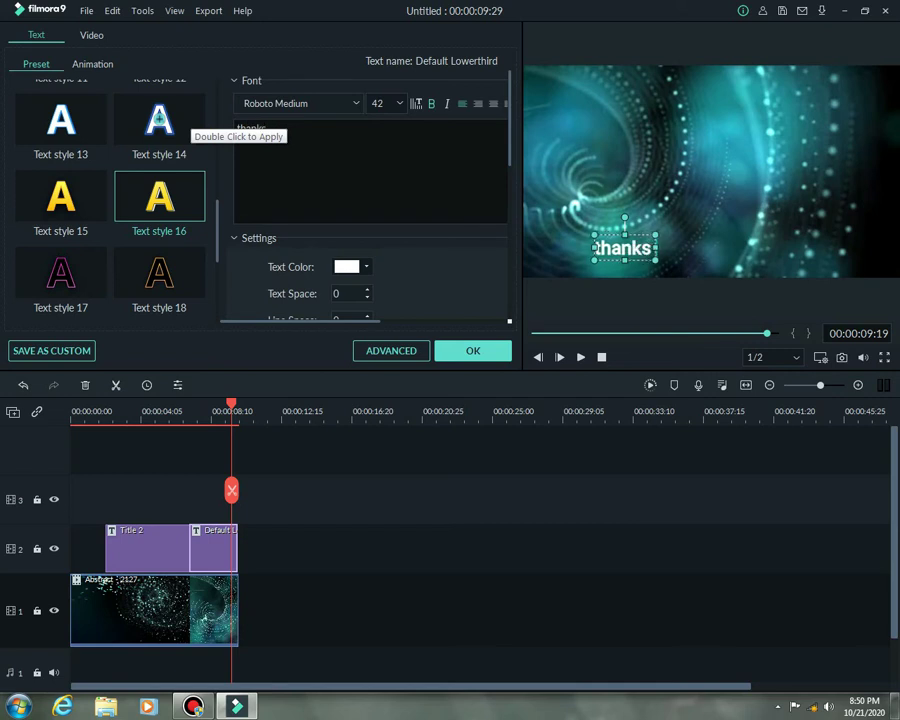
pyautogui.write(' for wat')
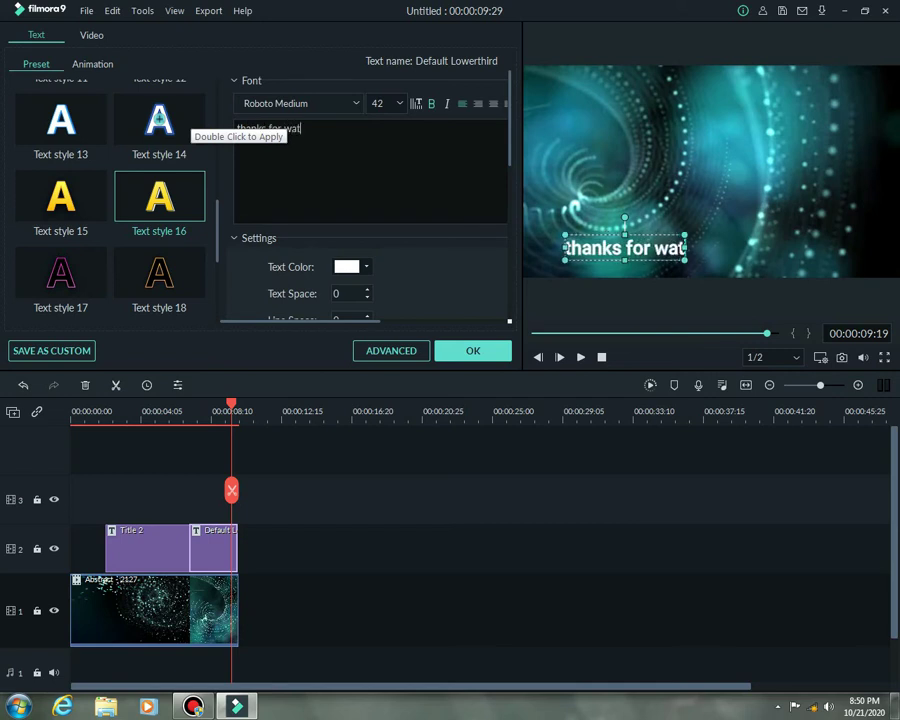
pyautogui.write('ching')
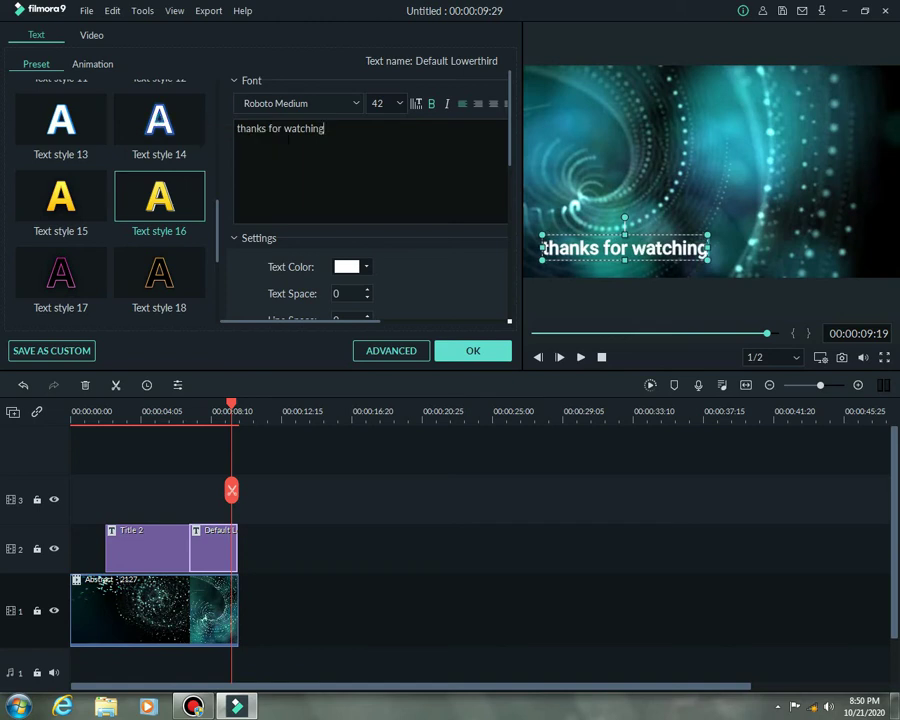
# Step: Italicise the "thanks for watching" text and set its font to Roboto Slab Bold
pyautogui.hotkey('ctrl', 'i')
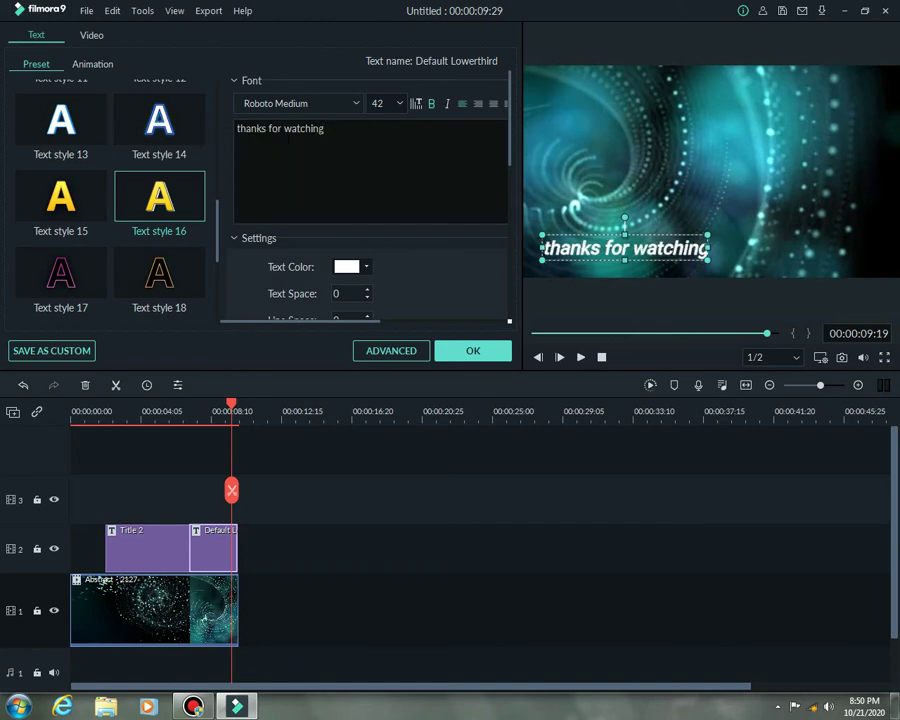
pyautogui.click(288, 104)
pyautogui.press('Down')
pyautogui.press('Down')
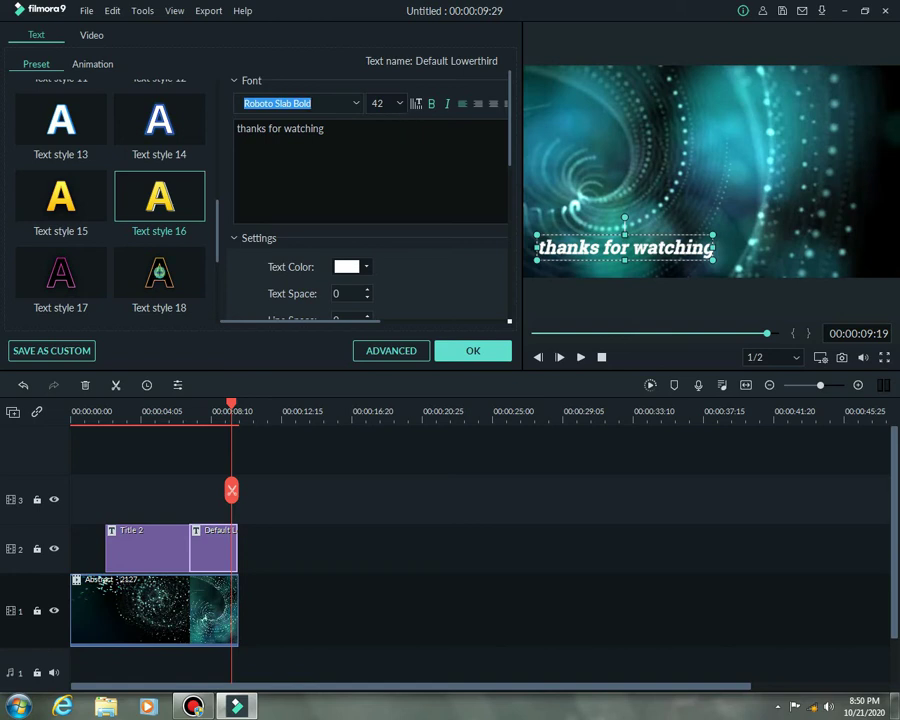
# Step: Try Text styles 21, 22, 20 and 15 on the "thanks for watching" text
pyautogui.scroll(-3, 159, 271)
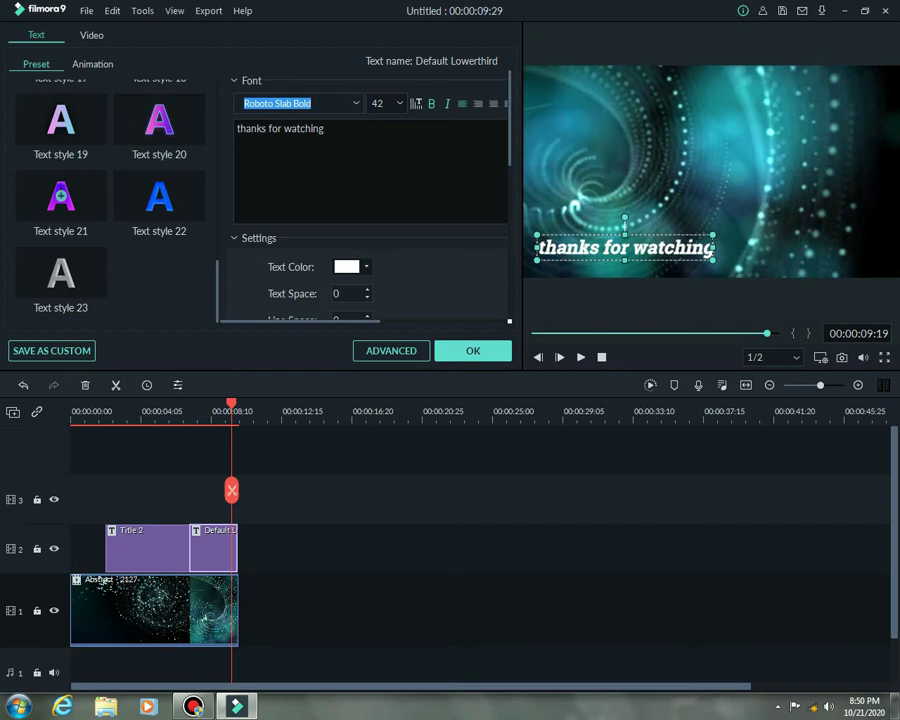
pyautogui.click(60, 196)
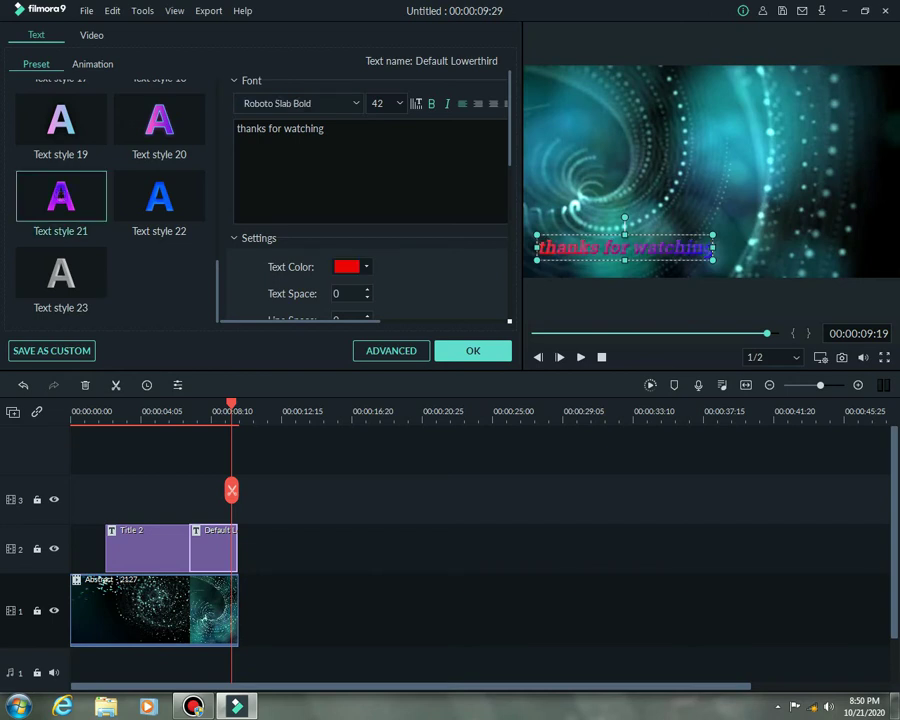
pyautogui.click(159, 196)
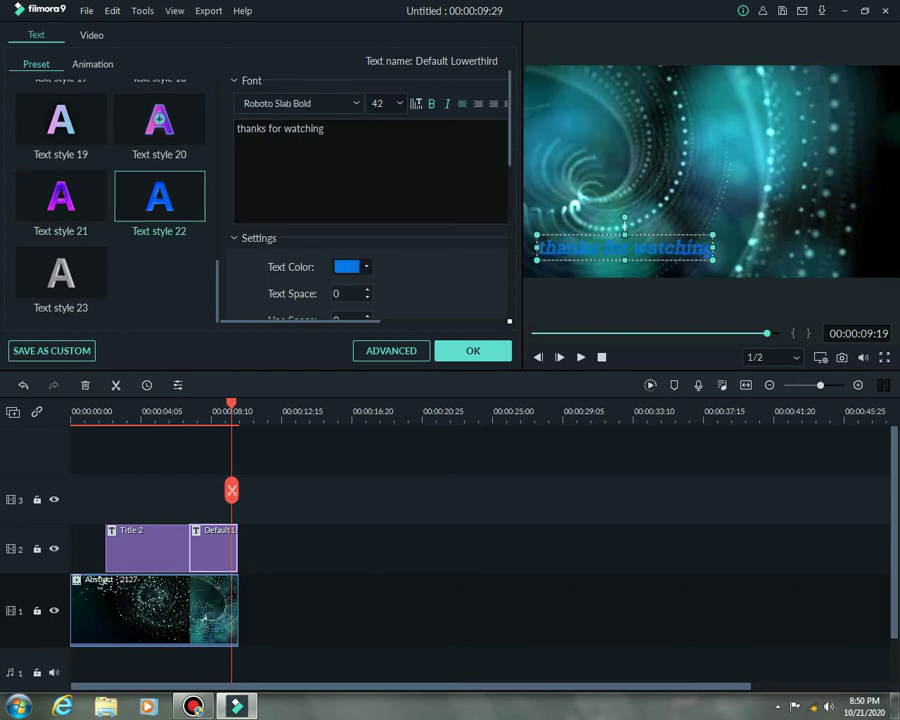
pyautogui.click(159, 119)
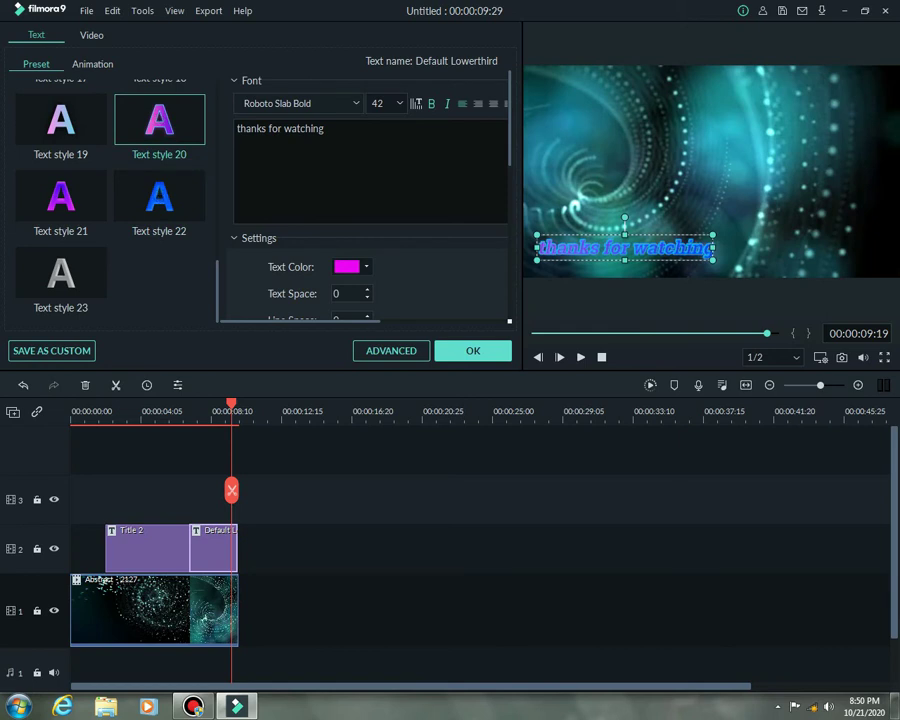
pyautogui.scroll(3, 60, 196)
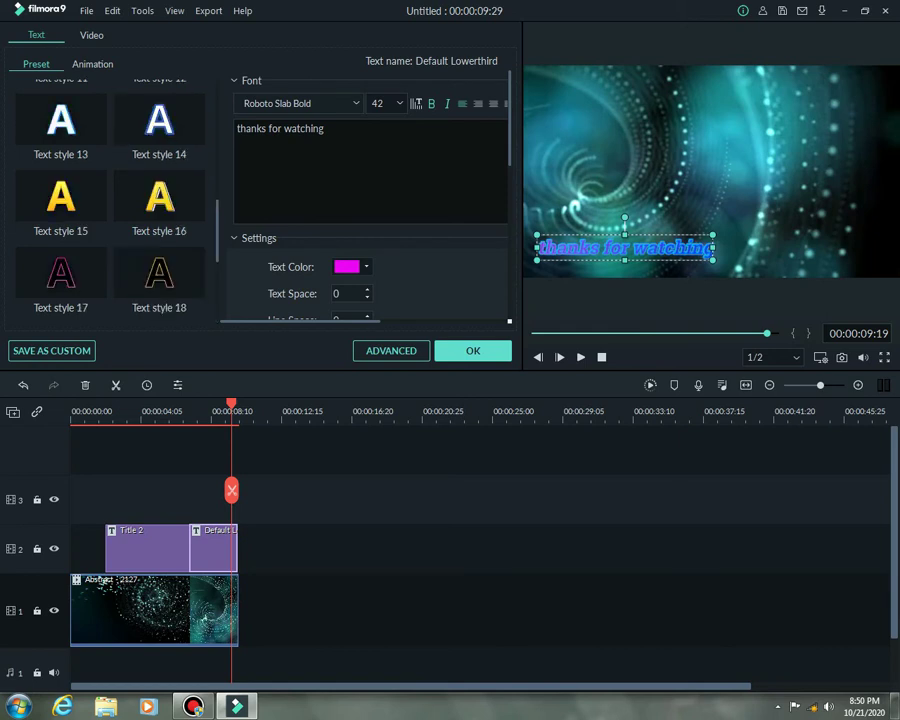
pyautogui.click(60, 196)
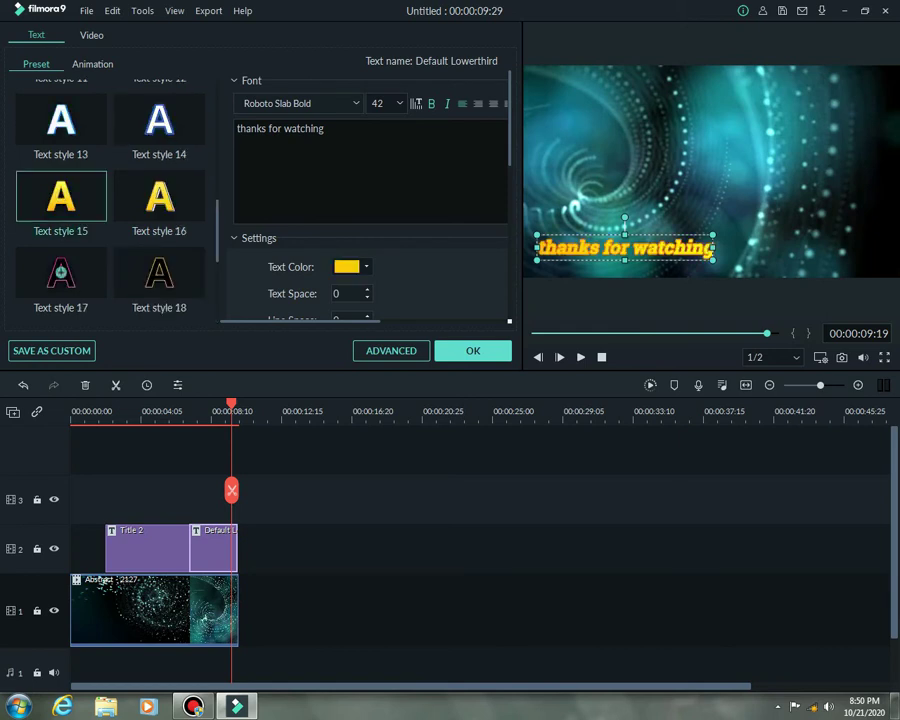
# Step: Apply Text style 17 to the "thanks for watching" text and confirm the lower-third edits
pyautogui.click(60, 272)
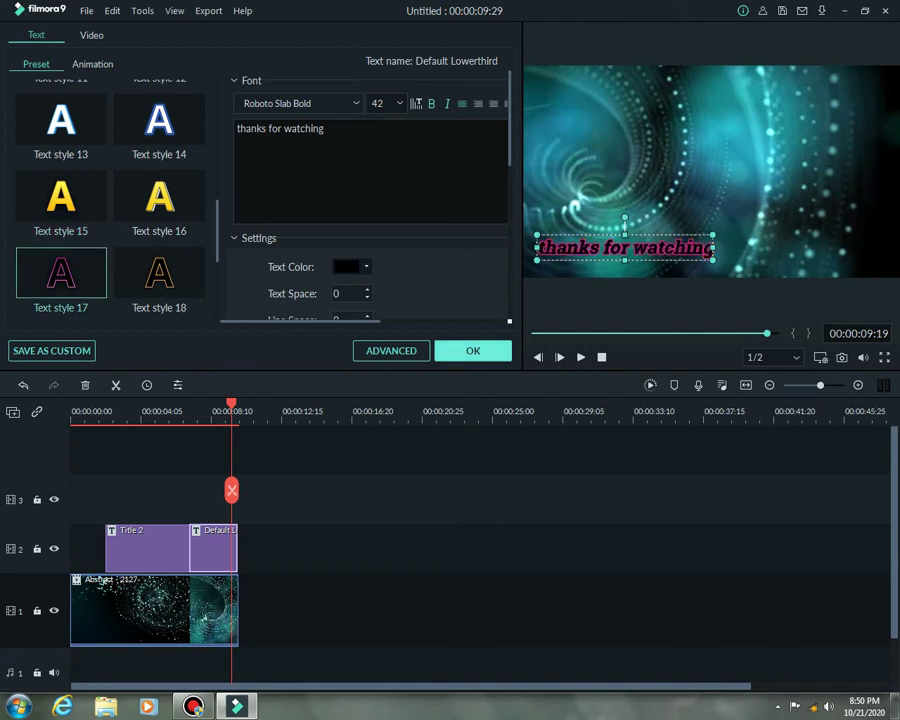
pyautogui.click(472, 351)
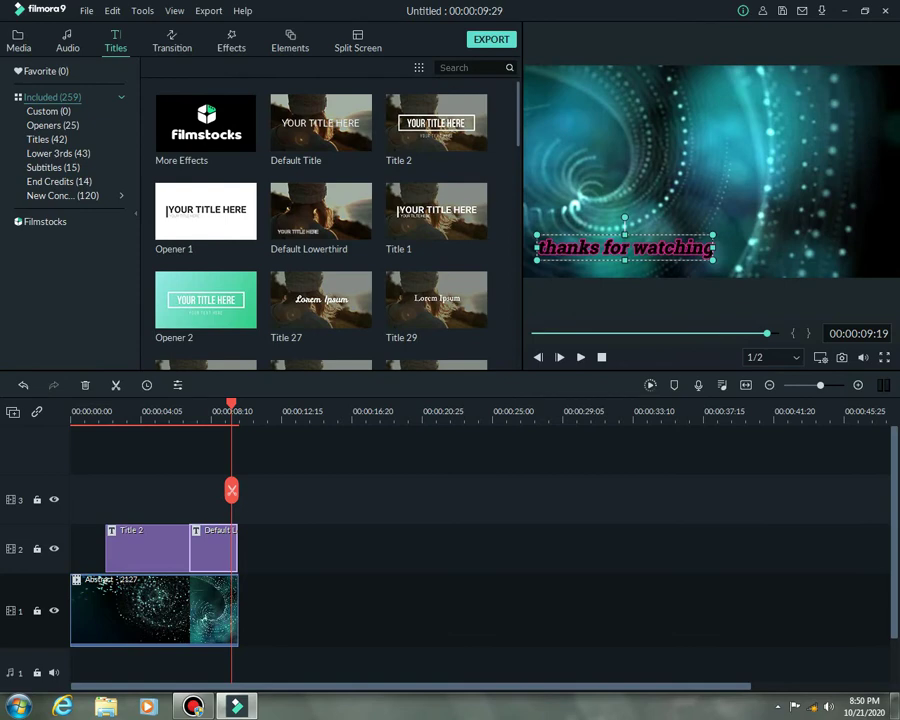
# Step: Reposition the "thanks for watching" text towards the horizontal centre of the frame's lower area, raised slightly
pyautogui.moveTo(625, 247); pyautogui.dragTo(625, 240)
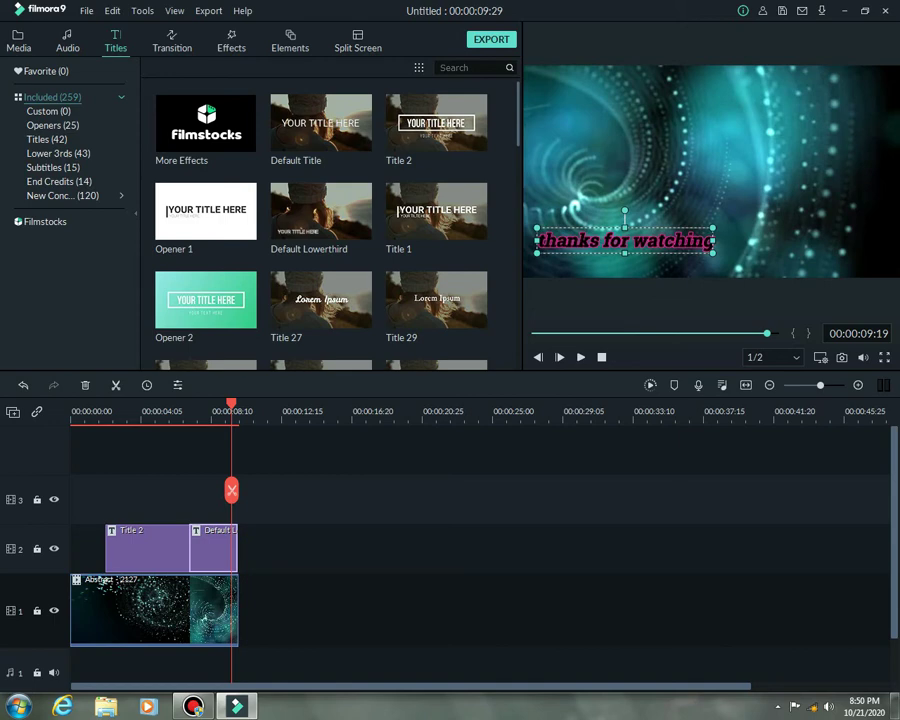
pyautogui.moveTo(625, 240); pyautogui.dragTo(653, 247)
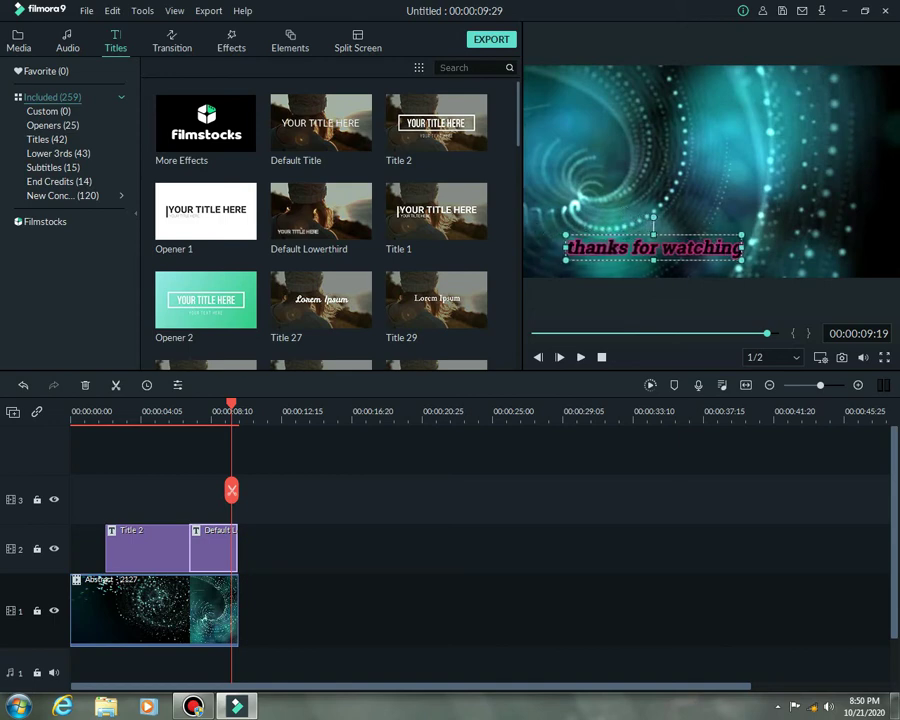
pyautogui.press('Right')
pyautogui.press('Right')
pyautogui.press('Right')
pyautogui.press('Right')
pyautogui.press('Right')
pyautogui.press('Right')
pyautogui.press('Right')
pyautogui.press('Right')
pyautogui.press('Right')
pyautogui.press('Right')
pyautogui.press('Right')
pyautogui.press('Right')
pyautogui.press('Right')
pyautogui.press('Right')
pyautogui.press('Right')
pyautogui.press('Right')
pyautogui.press('Right')
pyautogui.press('Right')
pyautogui.press('Right')
pyautogui.press('Right')
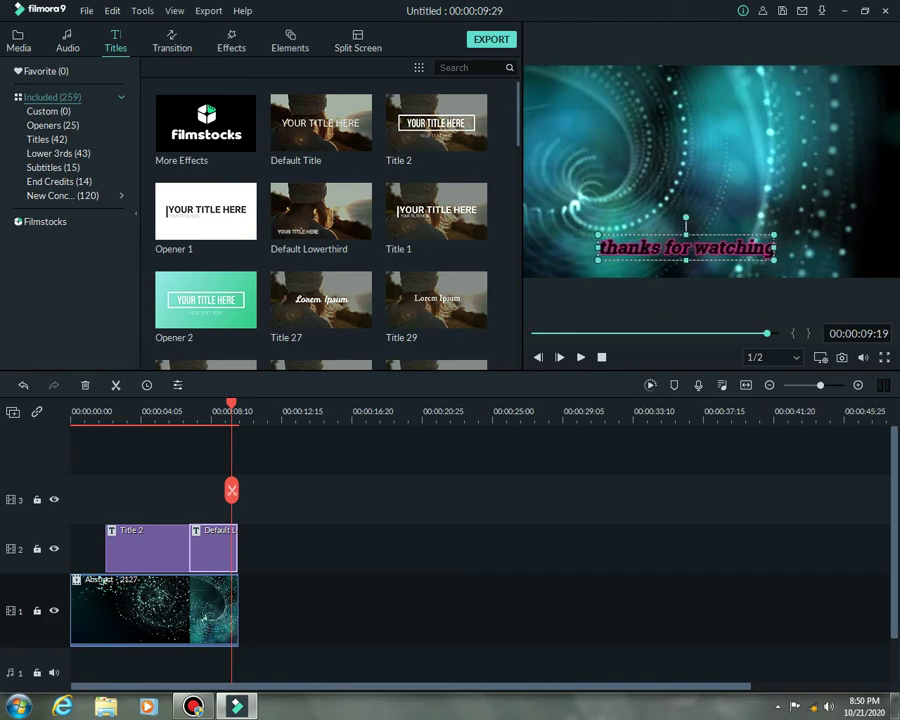
pyautogui.press('Right')
pyautogui.press('Right')
pyautogui.press('Up')
pyautogui.press('Up')
pyautogui.press('Up')
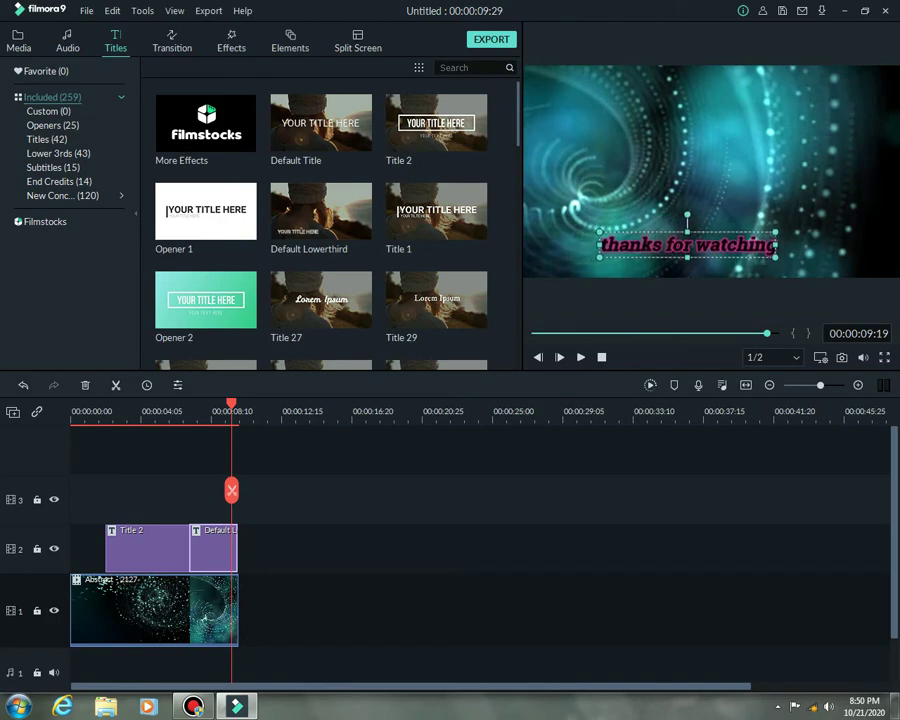
# Step: Move the playhead to 00:00:08:23 and review the "thanks for watching" text in the advanced text editor
pyautogui.press('Left')
pyautogui.press('Right')
pyautogui.moveTo(231, 404)
pyautogui.mouseDown()
pyautogui.moveTo(73, 404)
pyautogui.moveTo(234, 404)
pyautogui.moveTo(218, 404)
pyautogui.mouseUp()
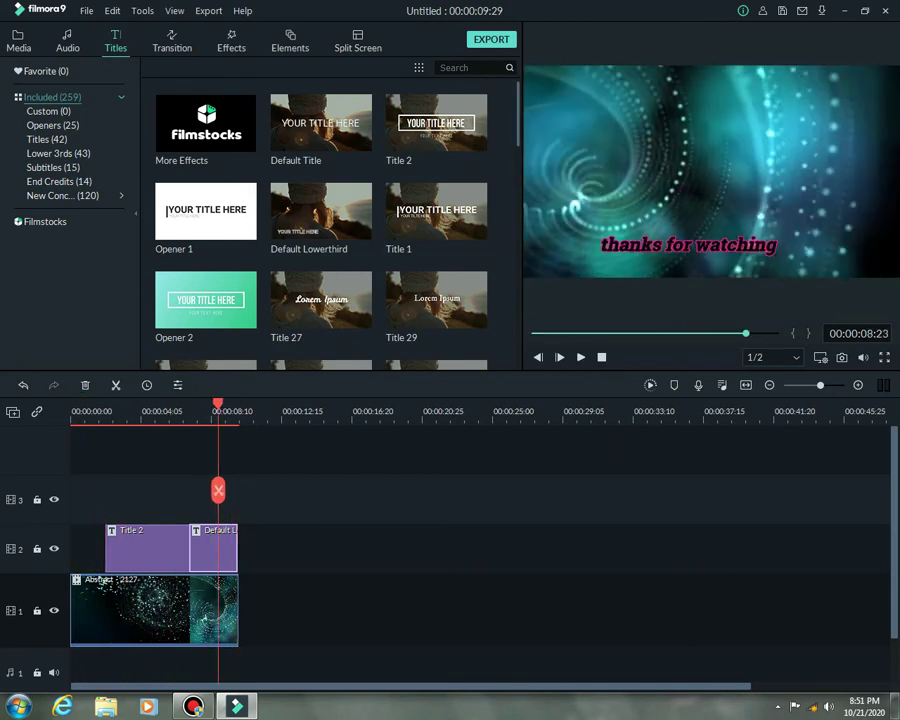
pyautogui.click(774, 249)
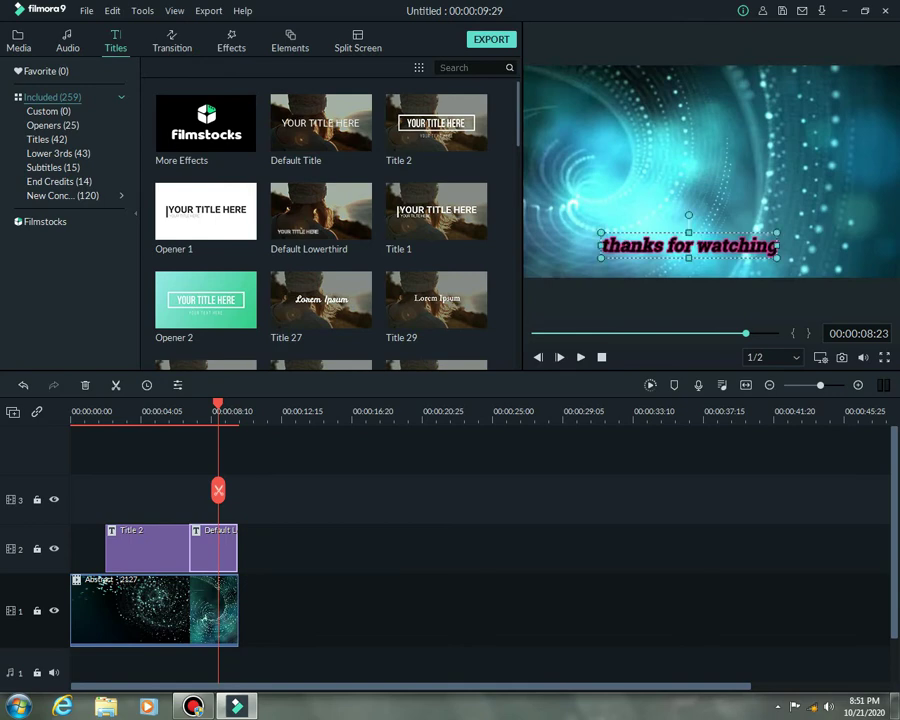
pyautogui.doubleClick(652, 245)
pyautogui.click(391, 350)
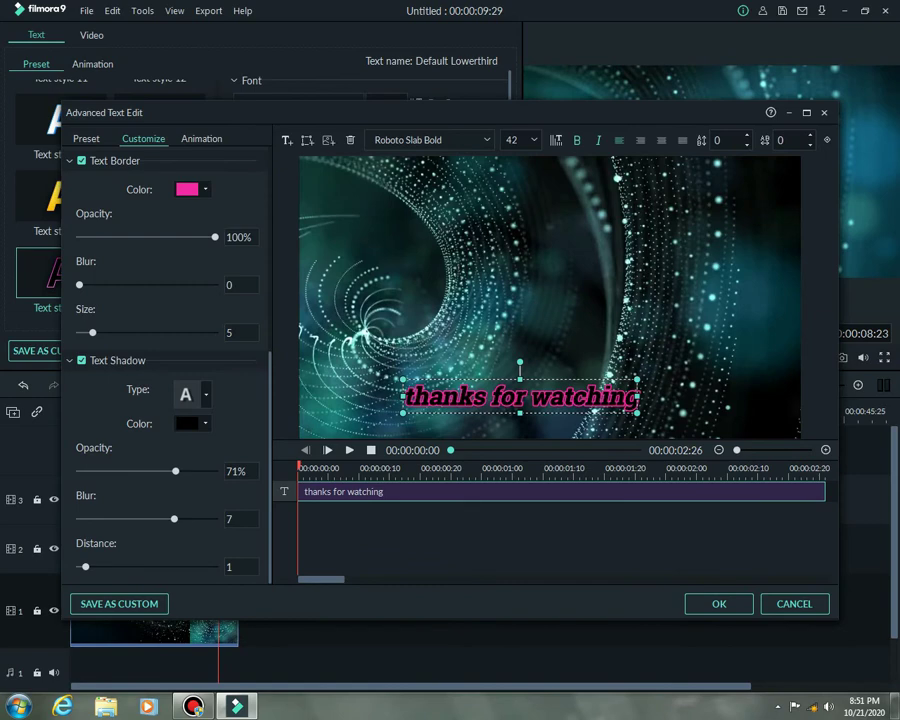
pyautogui.click(719, 603)
# Step: Try the Fade1 and Skew right split animations on the "thanks for watching" text
pyautogui.click(92, 63)
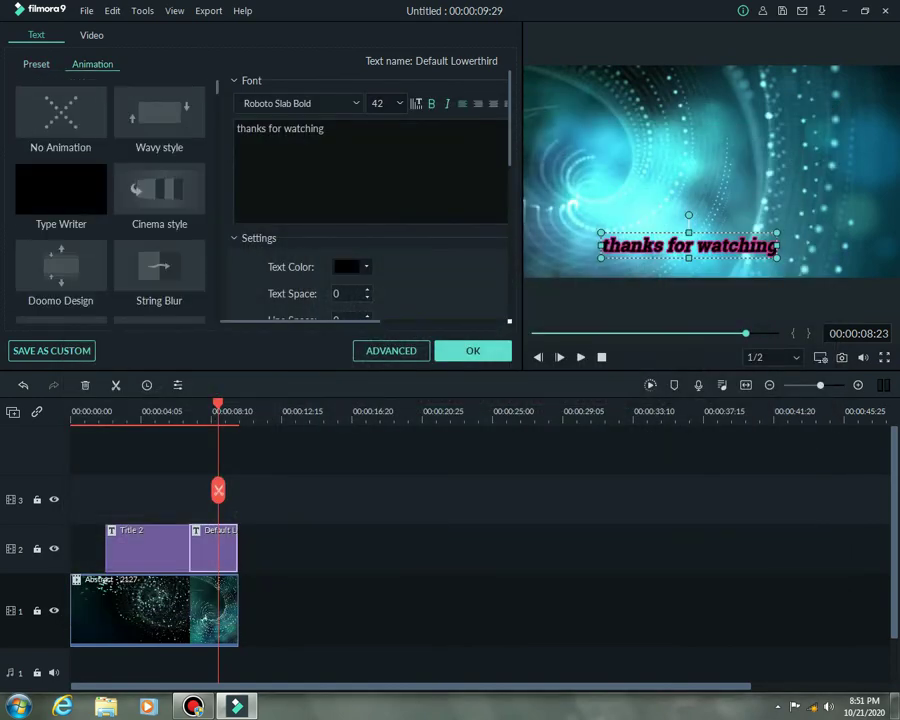
pyautogui.scroll(-5, 110, 190)
pyautogui.scroll(-8, 110, 190)
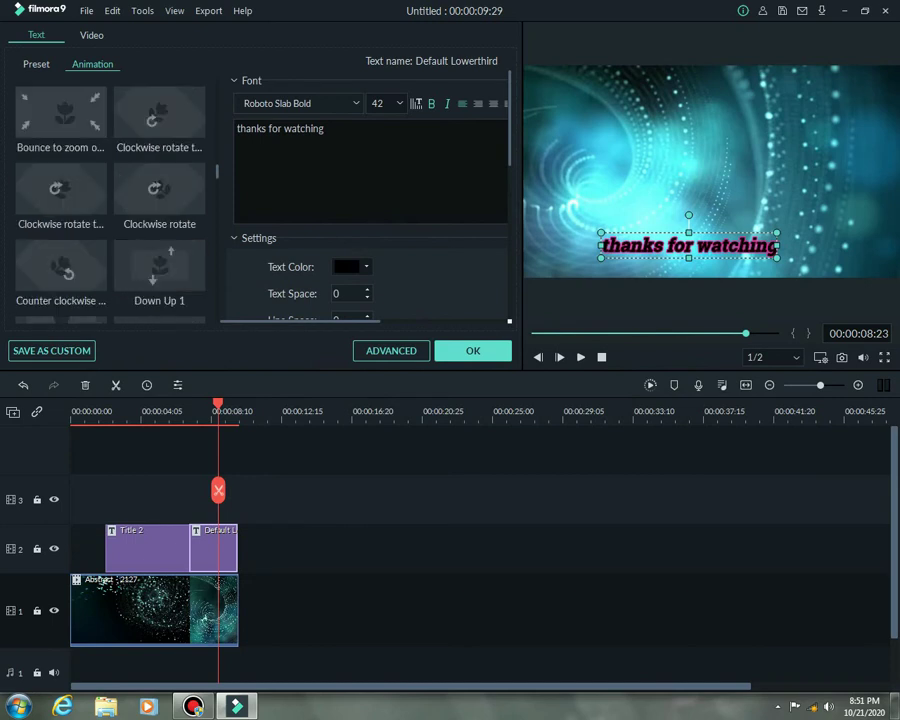
pyautogui.scroll(3, 110, 190)
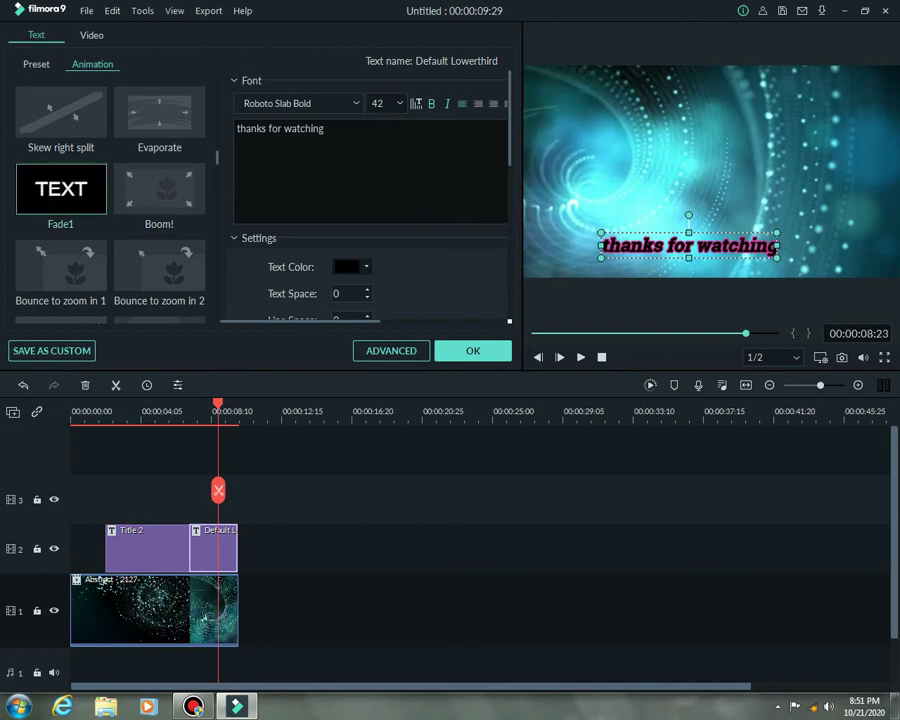
pyautogui.click(60, 188)
pyautogui.click(60, 112)
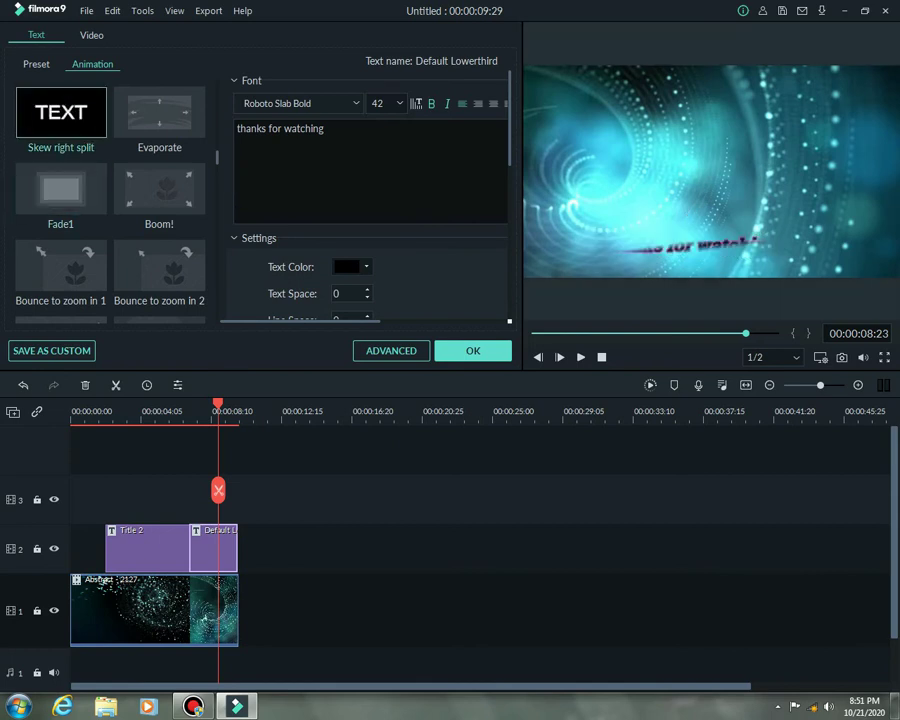
# Step: Apply the Zoom in to the left animation to the "thanks for watching" text and confirm the title edits
pyautogui.scroll(-10, 110, 190)
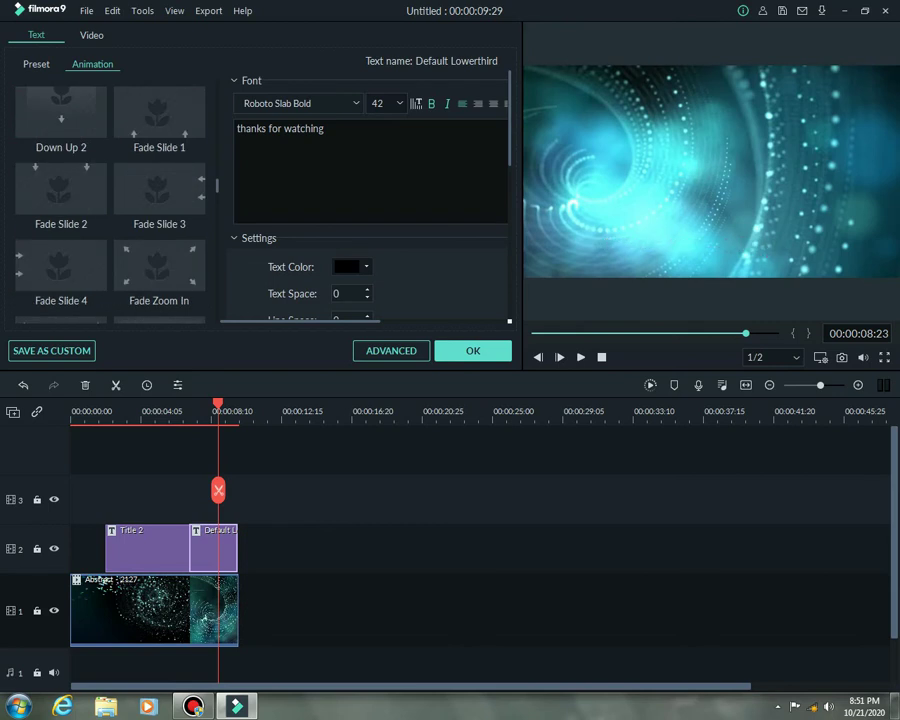
pyautogui.scroll(-10, 110, 190)
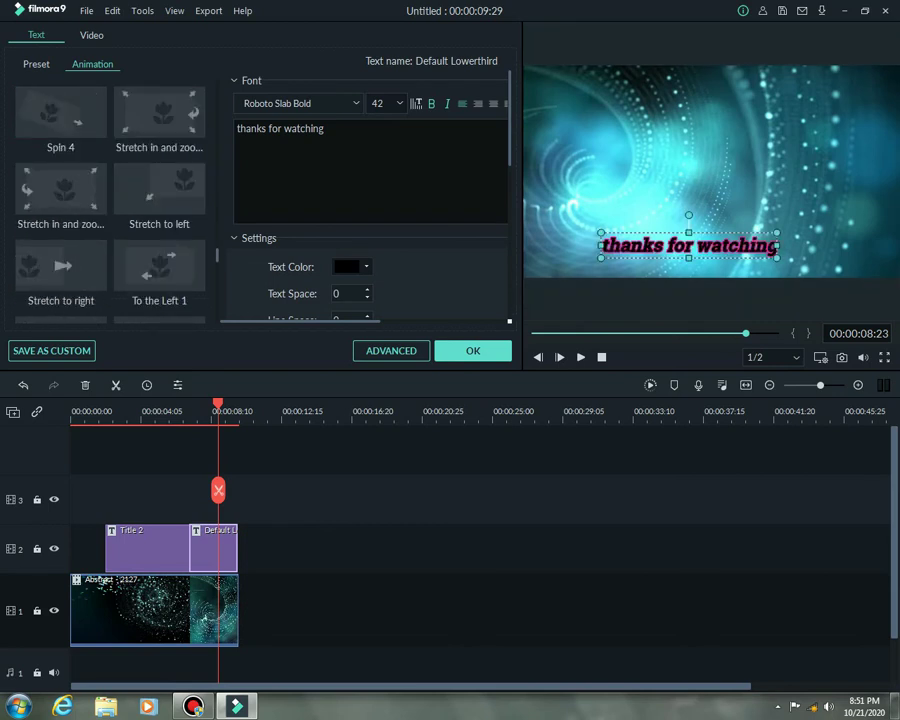
pyautogui.scroll(-10, 160, 265)
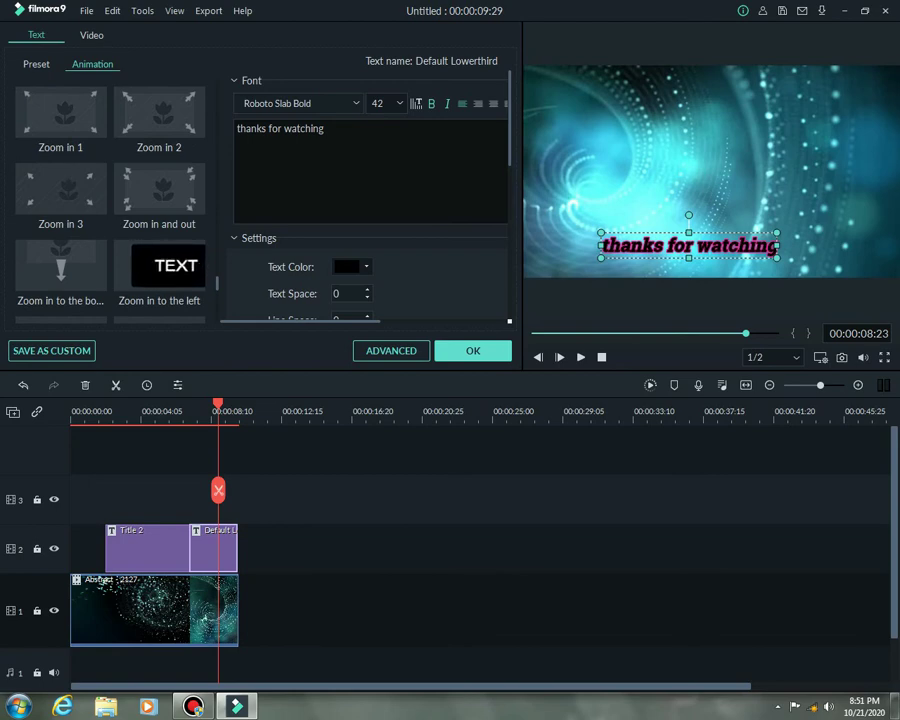
pyautogui.doubleClick(159, 265)
pyautogui.click(473, 350)
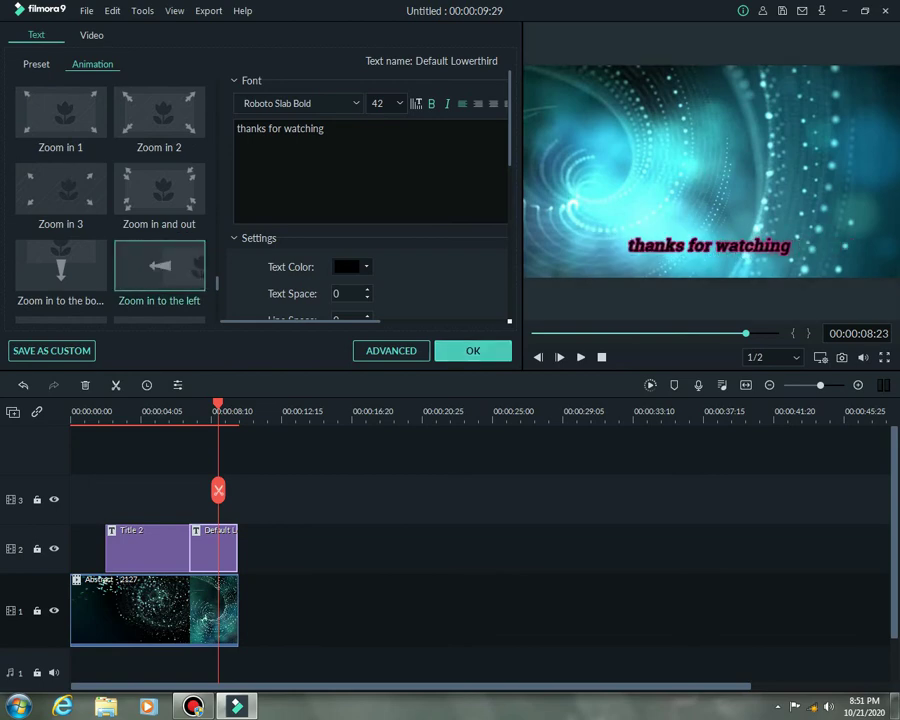
# Step: Play the whole intro from the beginning to check the titles and the lower third's animation
pyautogui.click(773, 248)
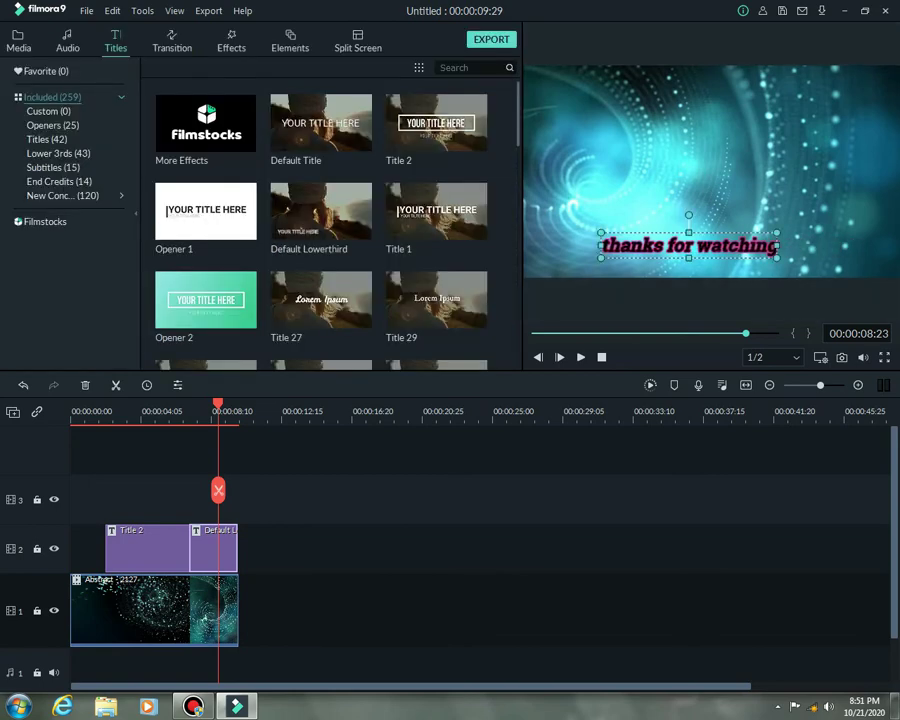
pyautogui.moveTo(218, 404); pyautogui.dragTo(71, 404)
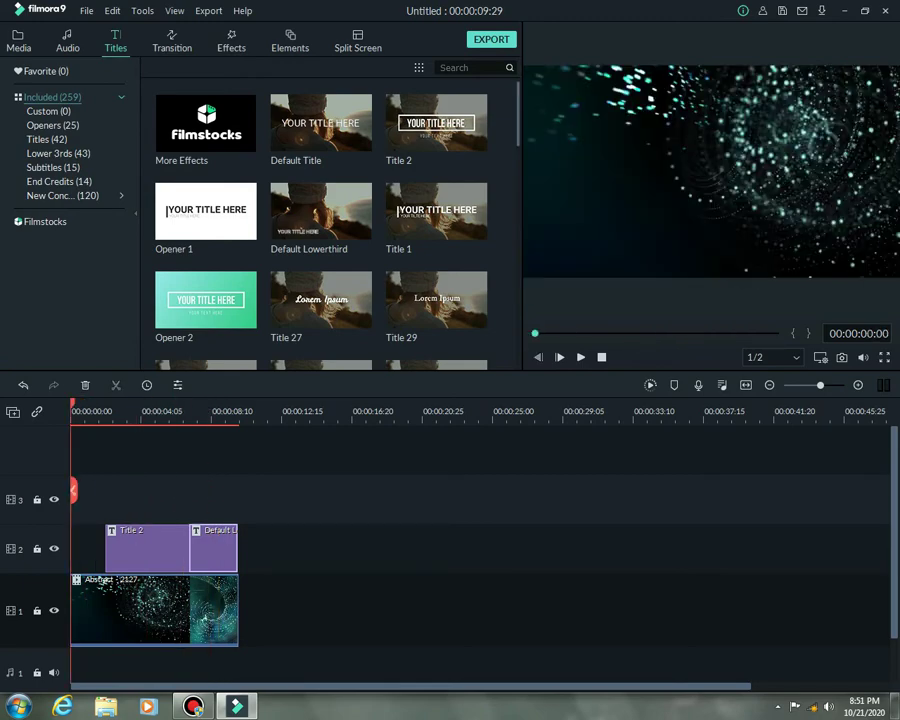
pyautogui.press('space')
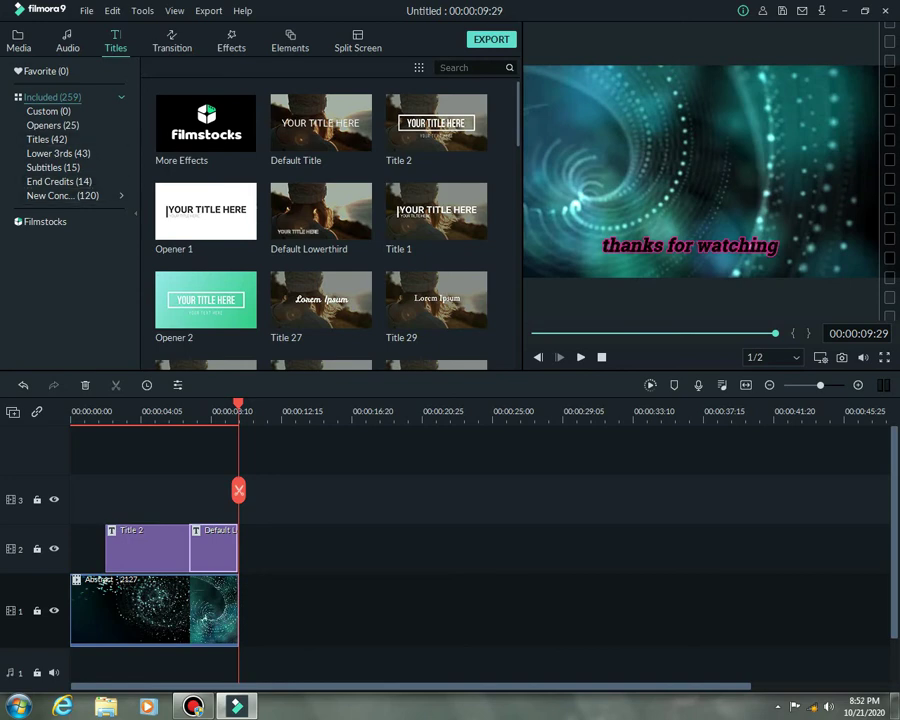
# Step: Import the Welcome - 7565 audio file from the desktop's sample video > New folder (6) > audio yt folder into the project media
pyautogui.click(62, 40)
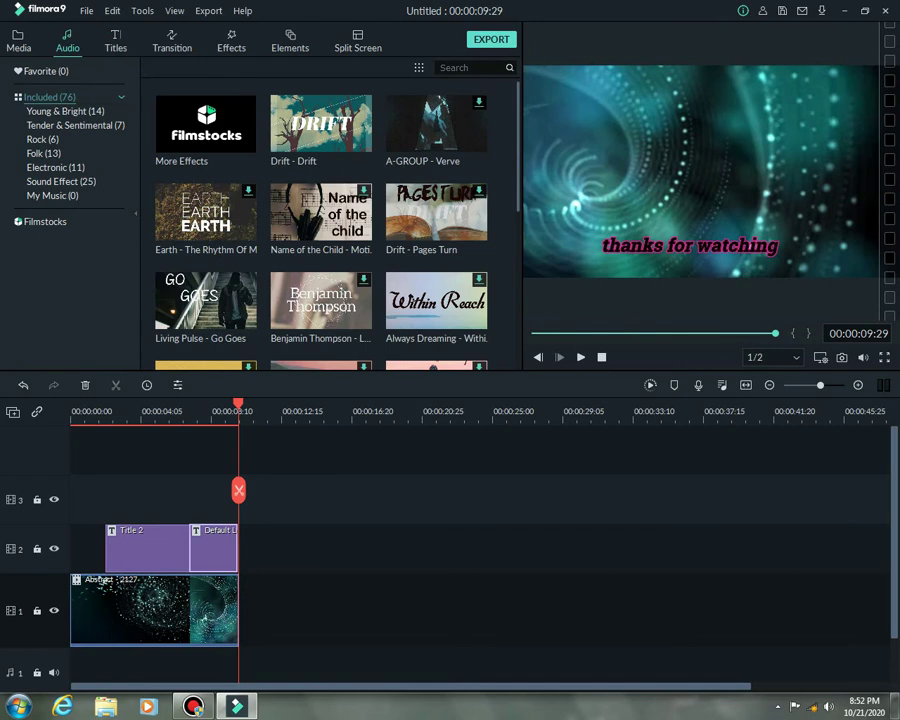
pyautogui.click(18, 40)
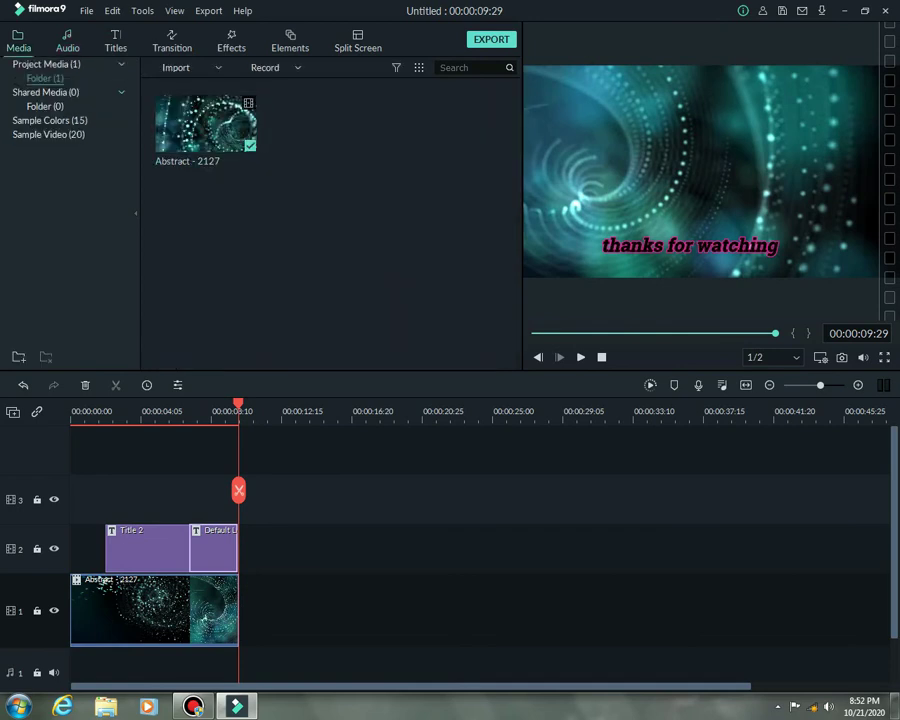
pyautogui.click(176, 67)
pyautogui.click(200, 86)
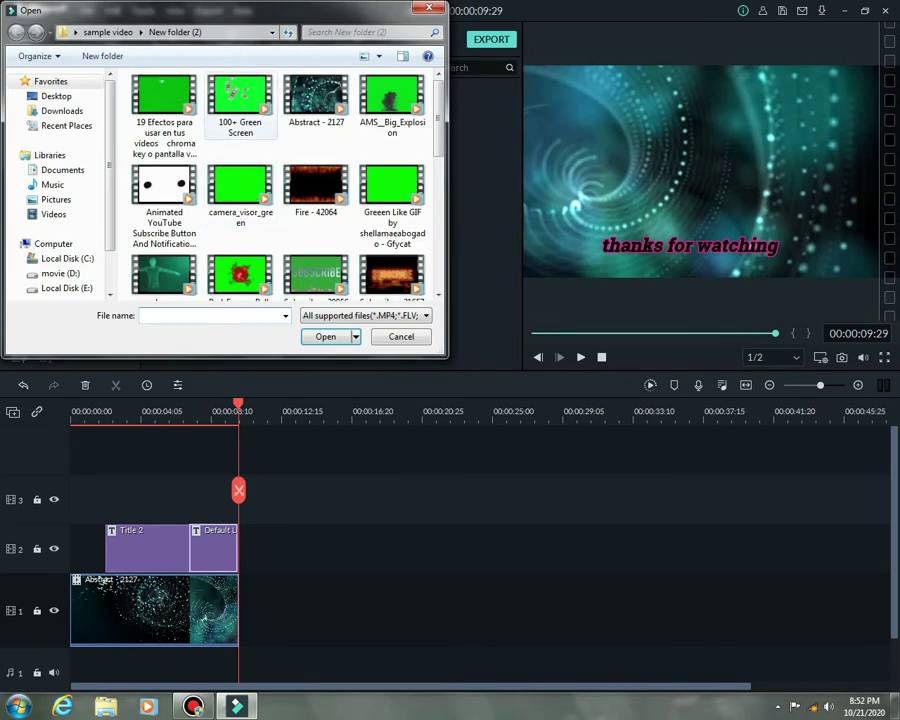
pyautogui.click(55, 96)
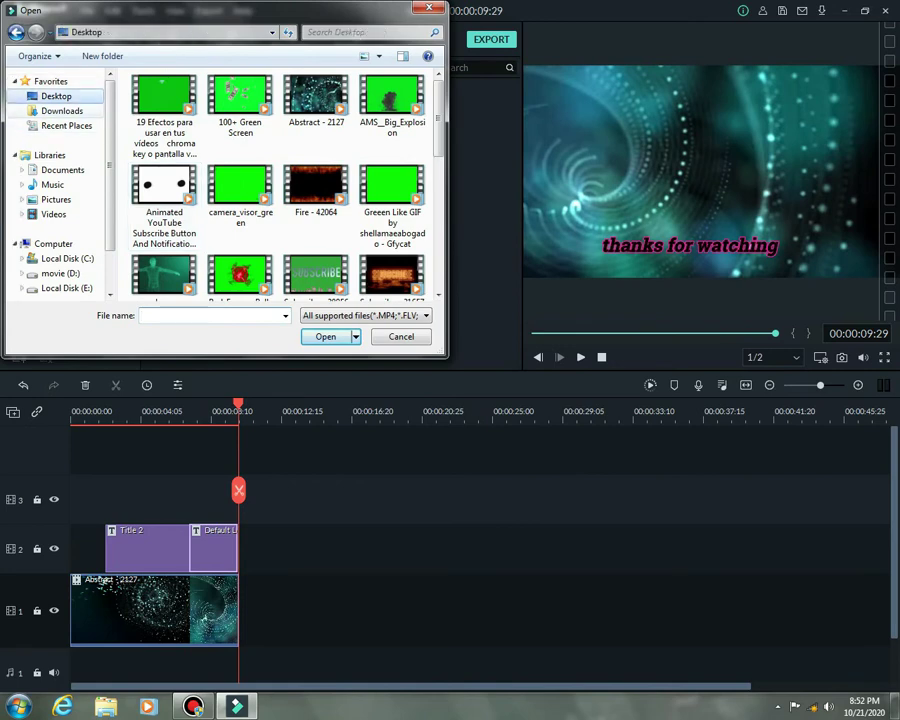
pyautogui.scroll(-1, 55, 180)
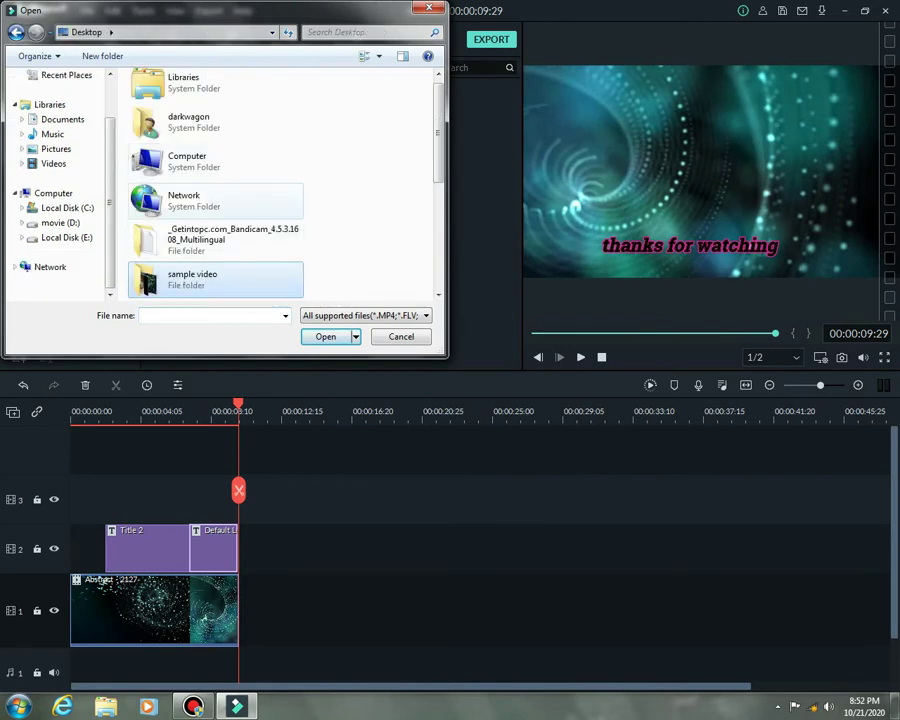
pyautogui.doubleClick(200, 279)
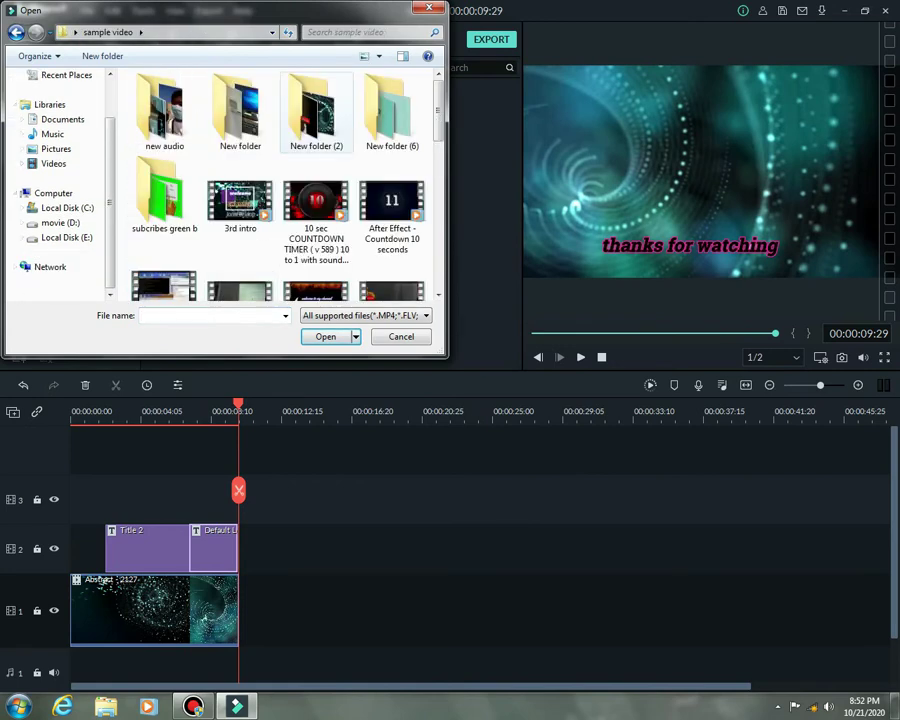
pyautogui.doubleClick(392, 108)
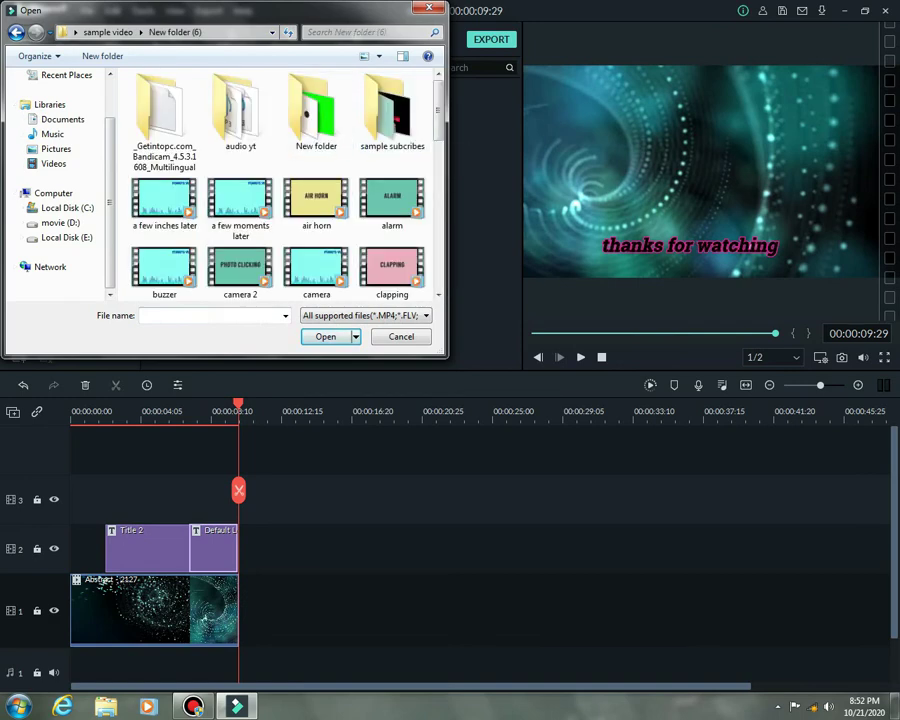
pyautogui.doubleClick(240, 110)
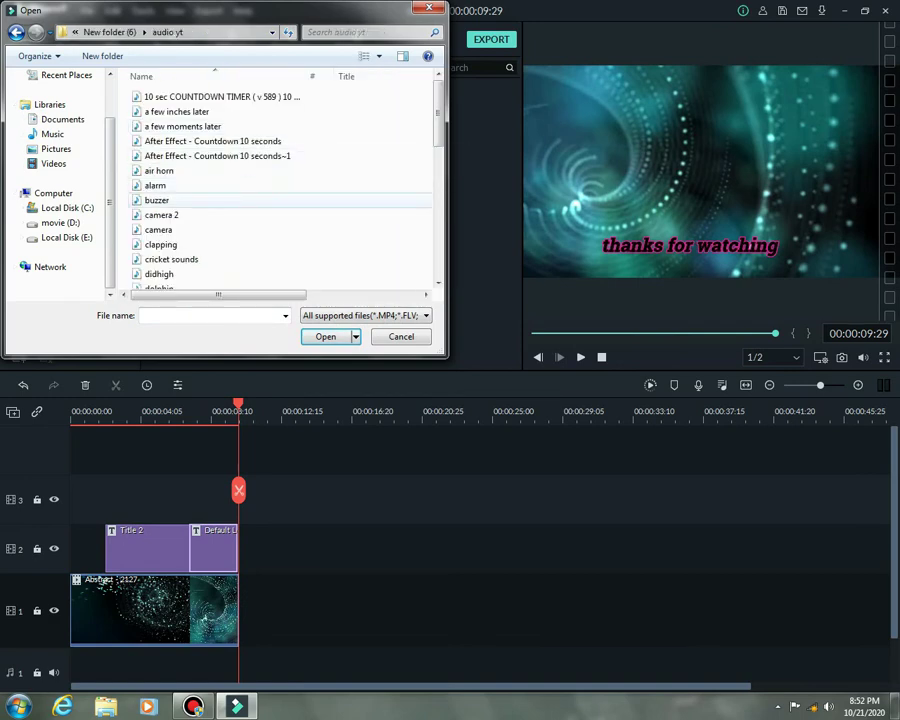
pyautogui.scroll(-8, 260, 205)
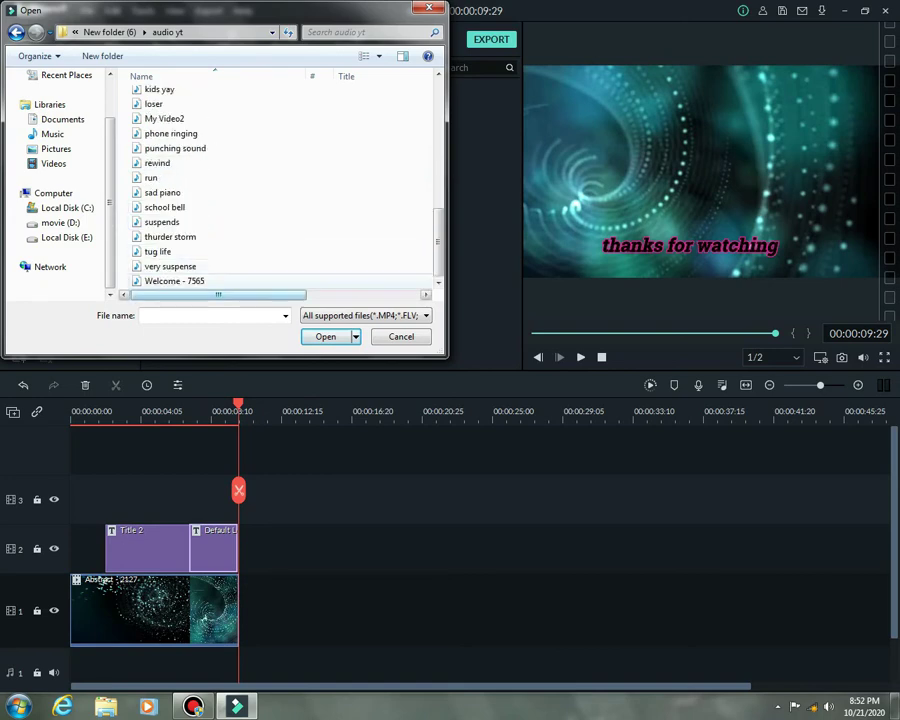
pyautogui.click(174, 281)
pyautogui.press('Return')
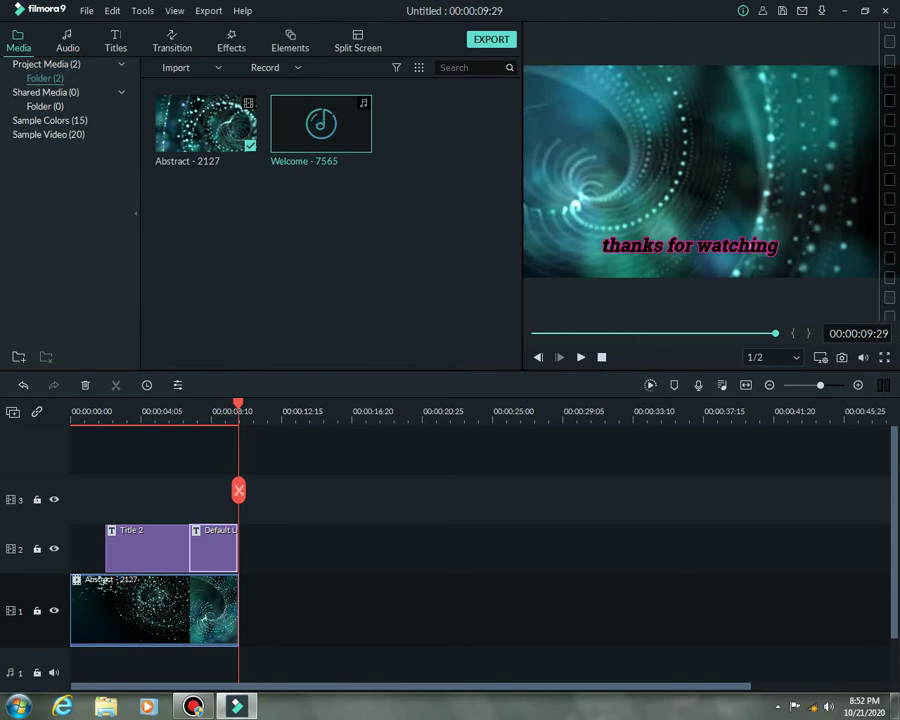
# Step: Place the Welcome - 7565 audio on audio track 1, starting level with the Title 2 clip, and play the intro from the start
pyautogui.scroll(-1, 238, 490)
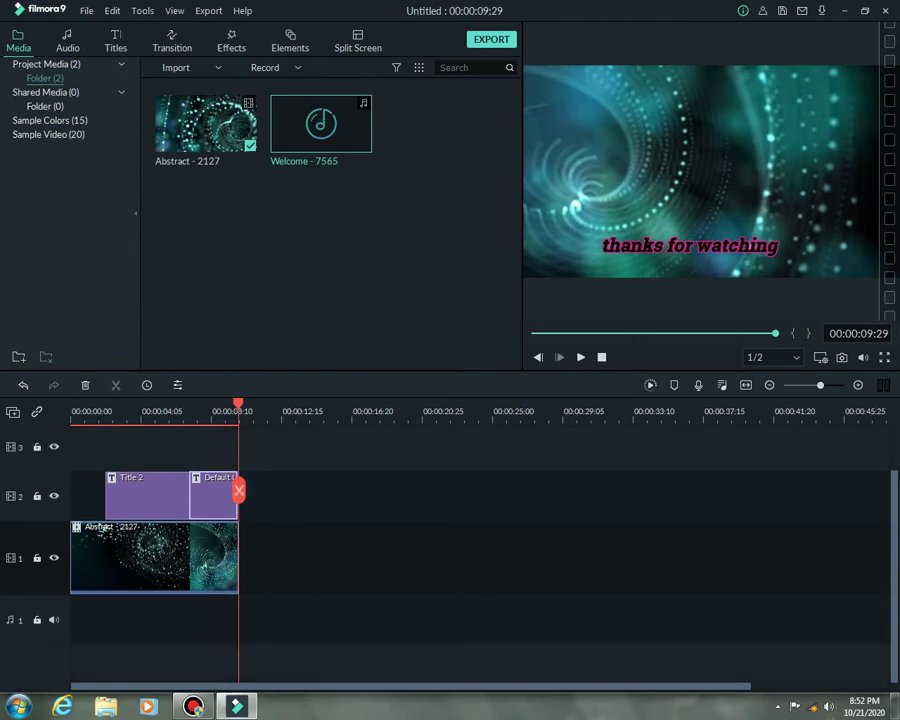
pyautogui.click(321, 123)
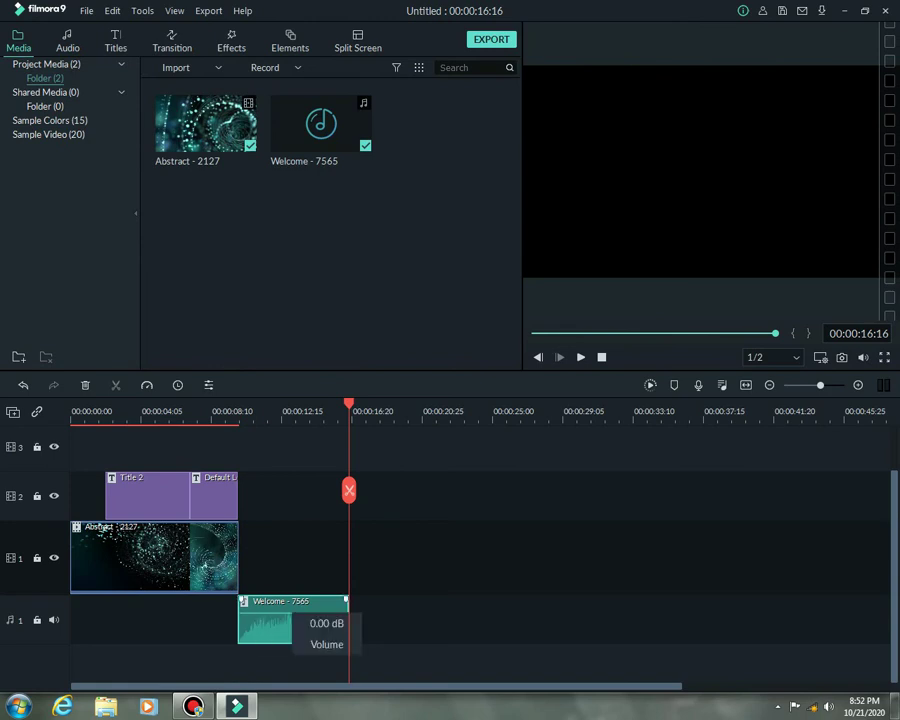
pyautogui.moveTo(290, 620); pyautogui.dragTo(157, 620)
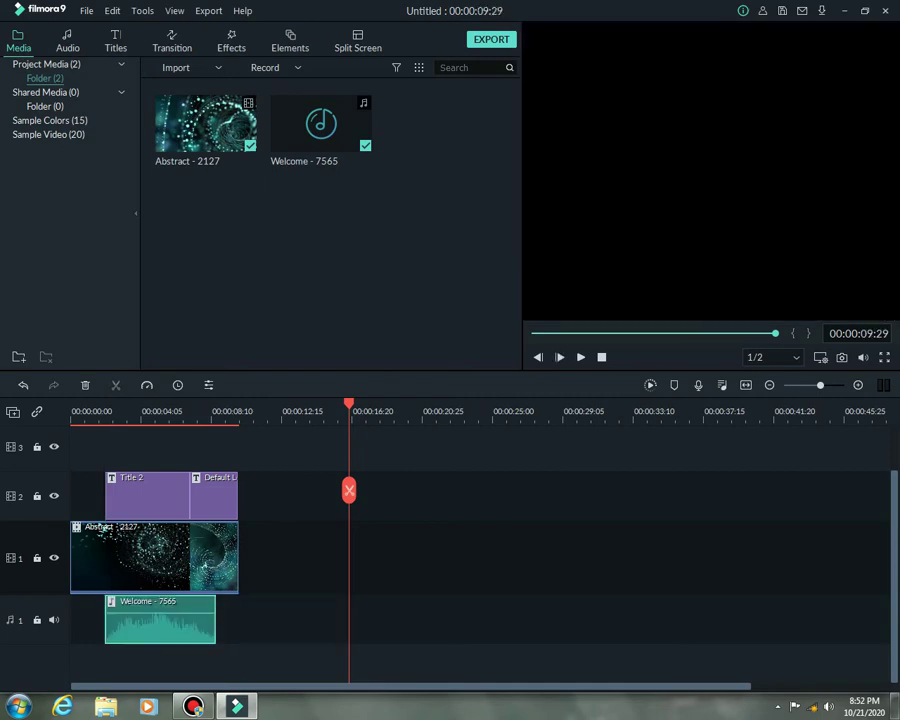
pyautogui.moveTo(349, 490); pyautogui.dragTo(72, 490)
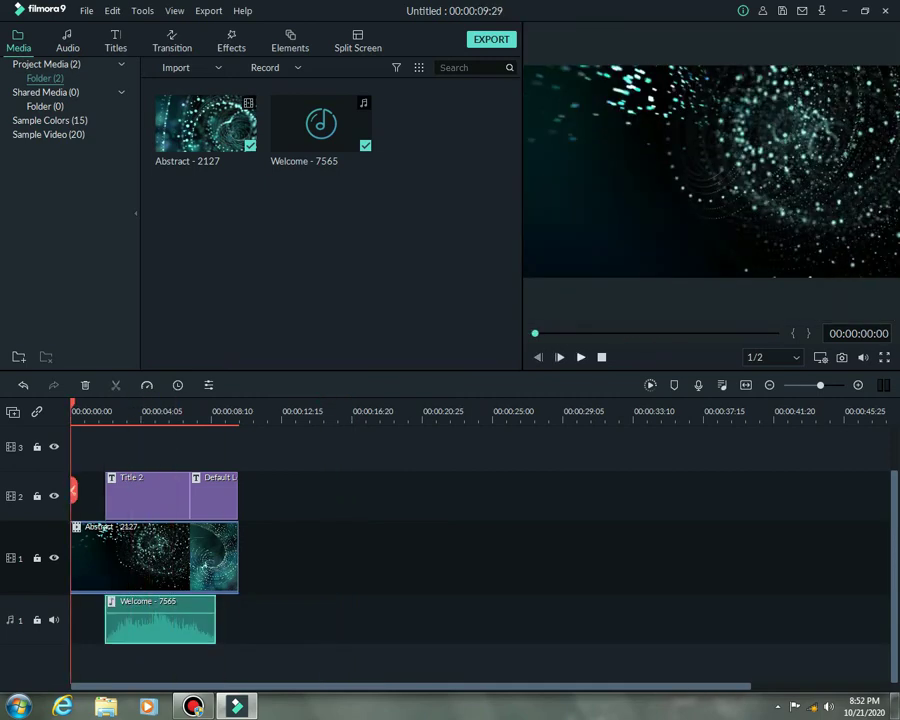
pyautogui.press('space')
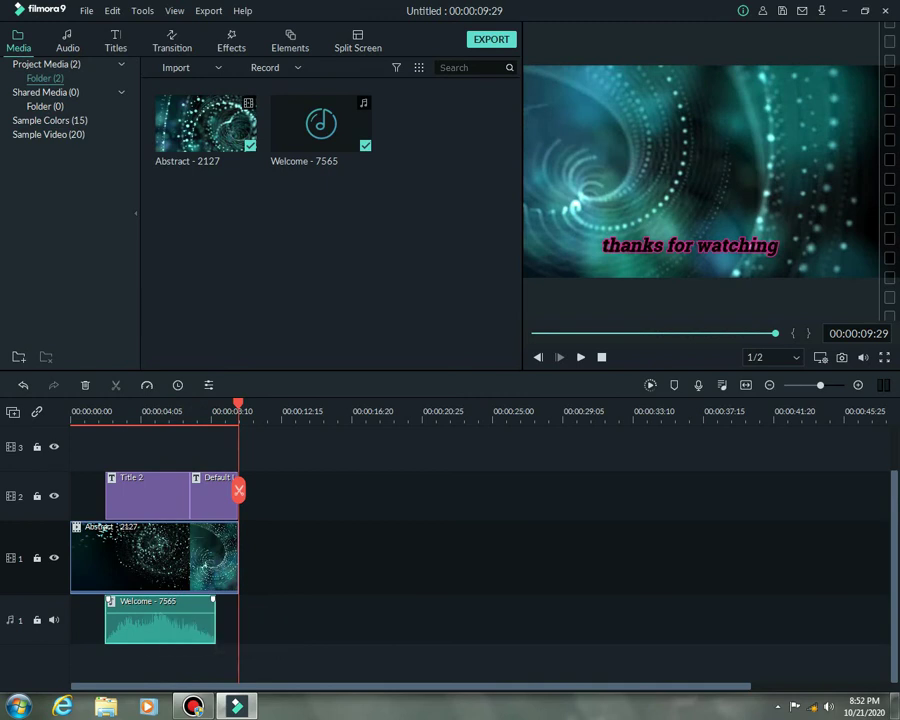
# Step: Try shortening the Welcome - 7565 clip to end just after Title 2, checking playback from 00:00:02:02, and restore its full length
pyautogui.moveTo(155, 612)
pyautogui.moveTo(207, 612)
pyautogui.moveTo(210, 608); pyautogui.dragTo(195, 612)
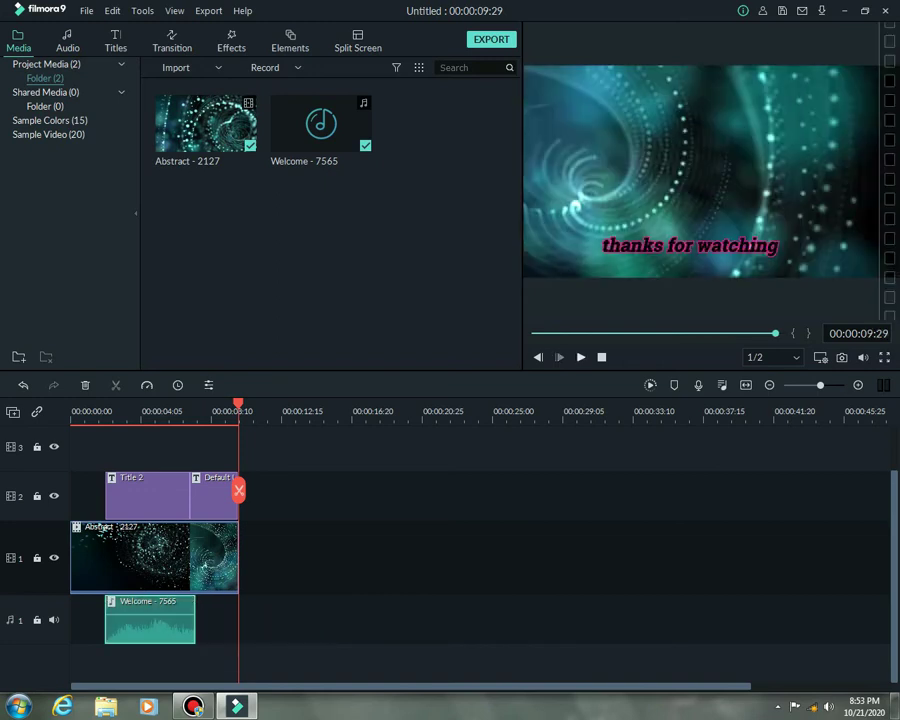
pyautogui.moveTo(238, 404); pyautogui.dragTo(105, 404)
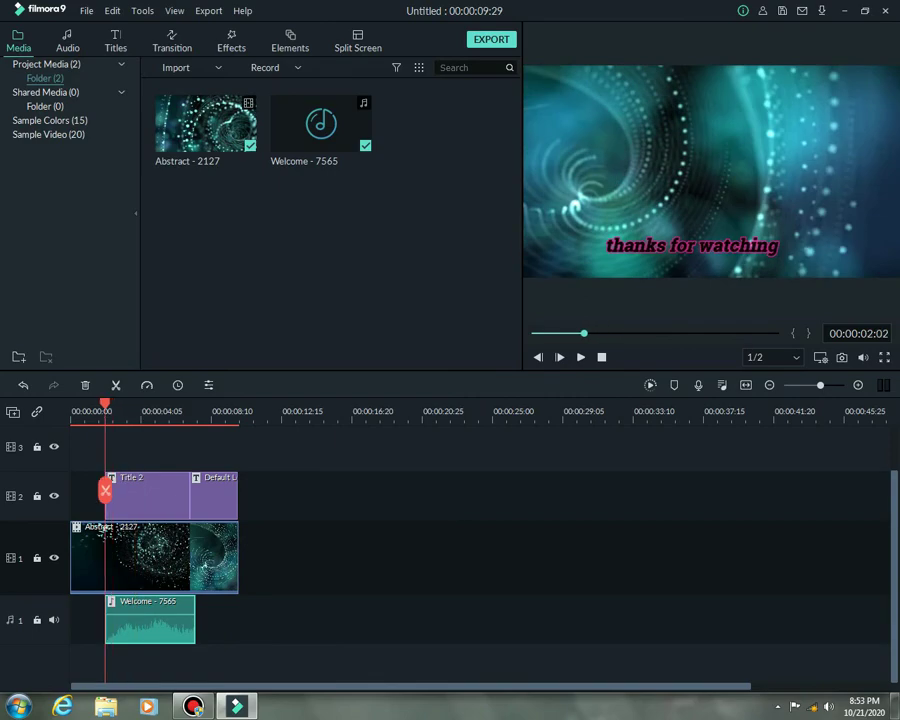
pyautogui.press('space')
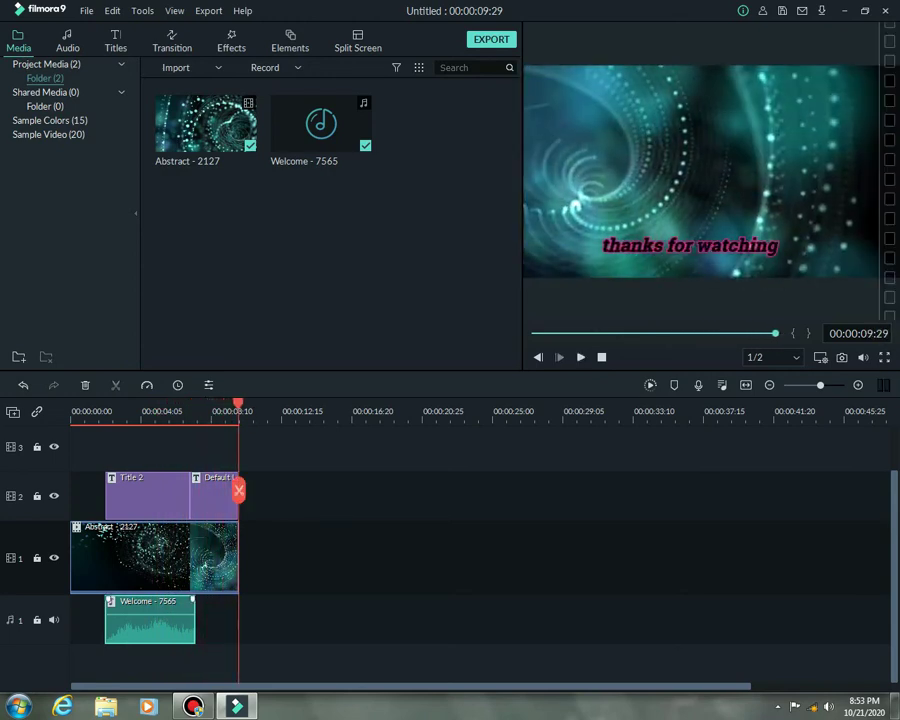
pyautogui.moveTo(195, 620); pyautogui.dragTo(215, 620)
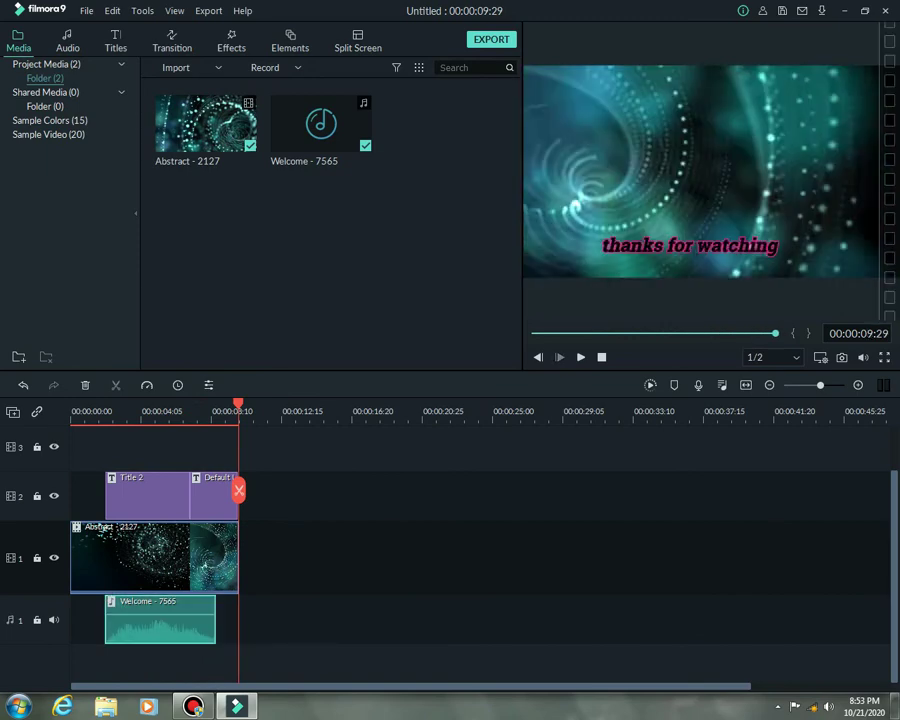
# Step: Play the complete intro with its audio once more and return the playhead to the beginning of the timeline
pyautogui.moveTo(238, 405); pyautogui.dragTo(70, 405)
pyautogui.press('space')
pyautogui.moveTo(238, 490); pyautogui.dragTo(72, 490)
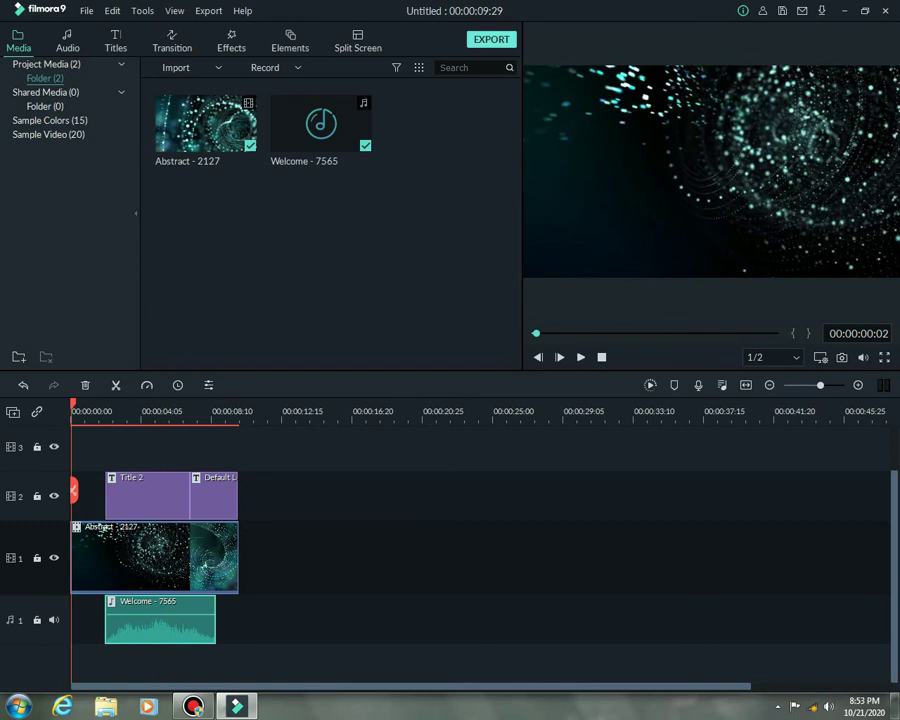
pyautogui.moveTo(183, 612)
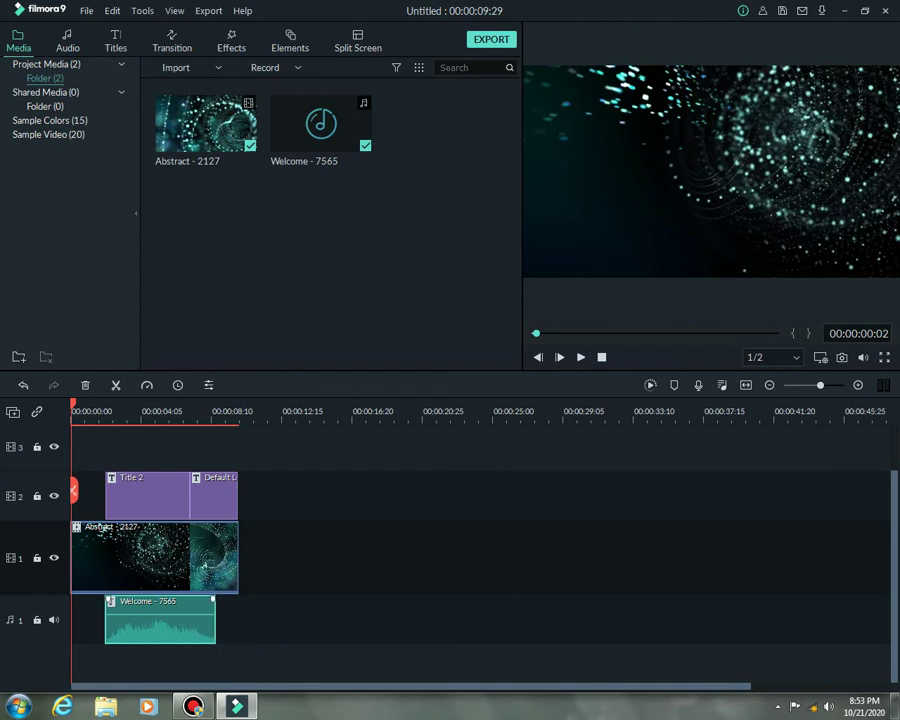
# Step: Export the finished intro to the desktop as an MP4 file named "intro sample 1" at 1280x720
pyautogui.moveTo(175, 612)
pyautogui.mouseDown()
pyautogui.moveTo(176, 622)
pyautogui.moveTo(179, 596)
pyautogui.moveTo(181, 610)
pyautogui.mouseUp()
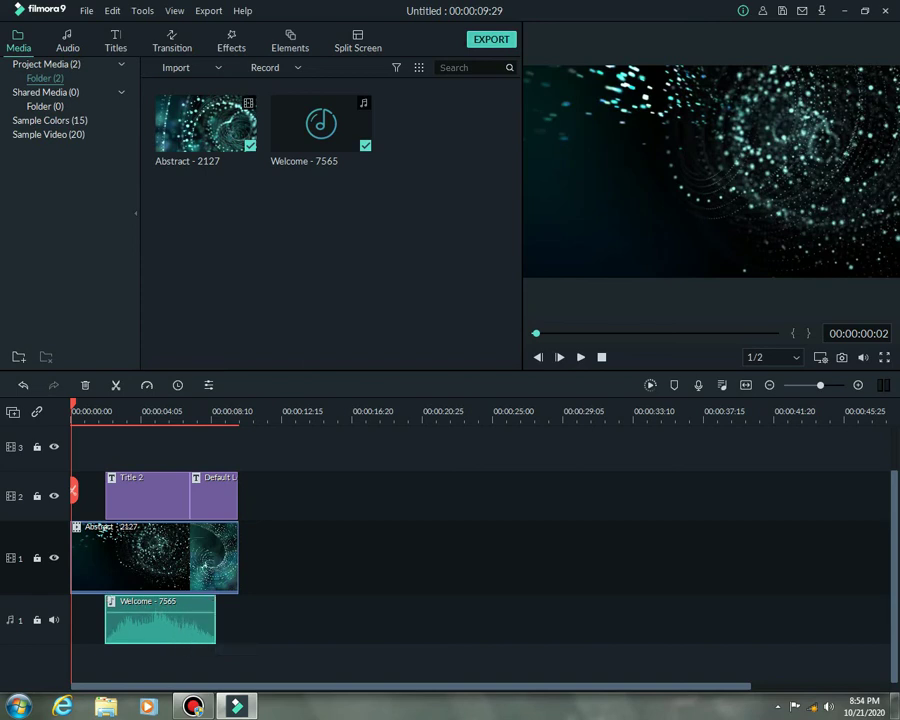
pyautogui.hotkey('ctrl', 'e')
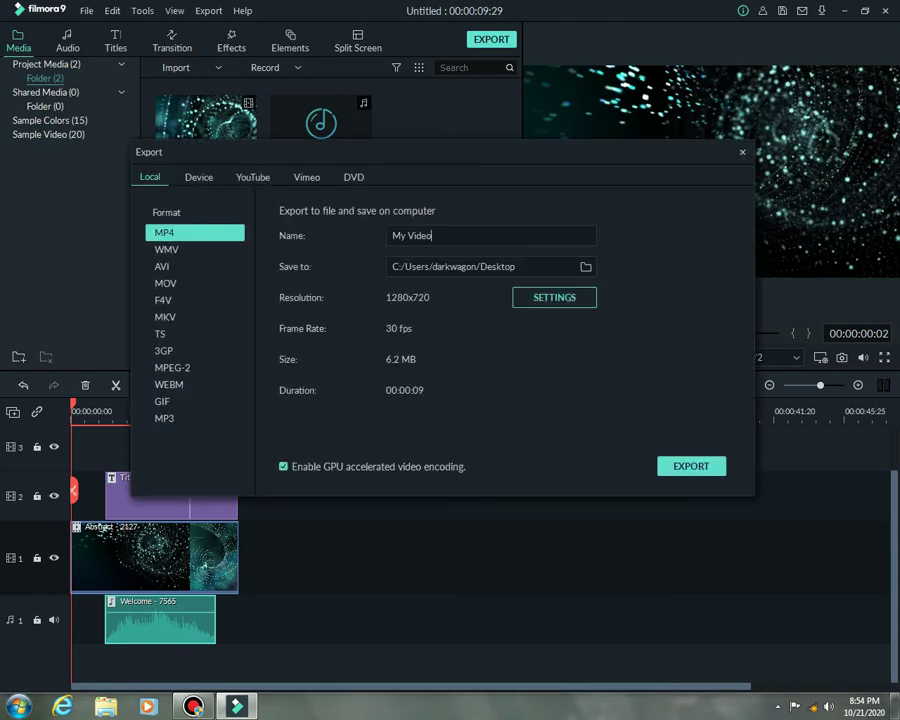
pyautogui.press('BackSpace')
pyautogui.press('BackSpace')
pyautogui.press('BackSpace')
pyautogui.press('BackSpace')
pyautogui.press('BackSpace')
pyautogui.press('BackSpace')
pyautogui.press('BackSpace')
pyautogui.press('BackSpace')
pyautogui.write('intro sample 1')
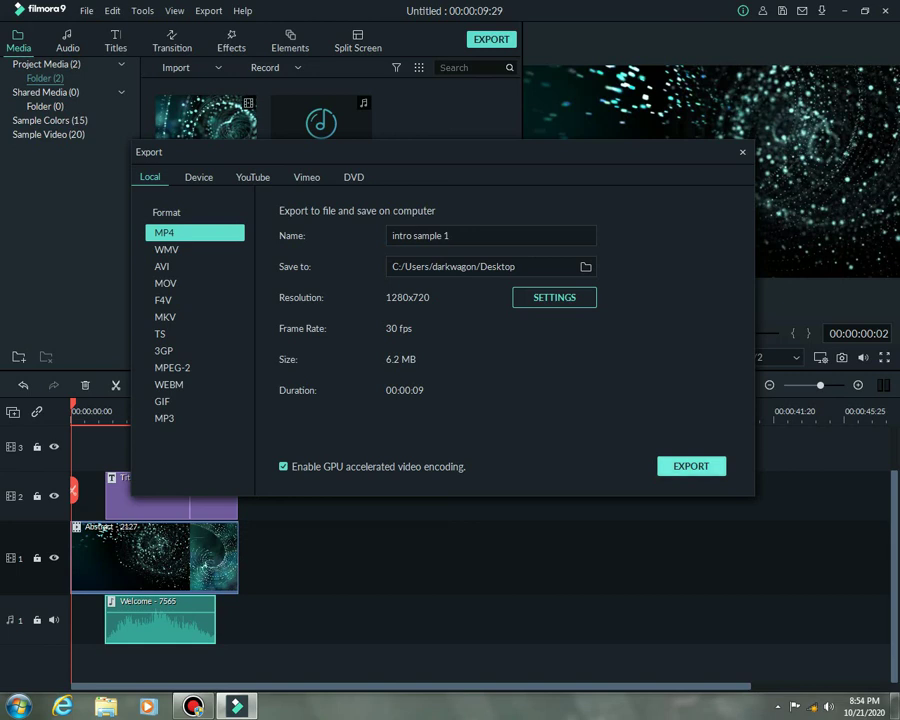
pyautogui.click(691, 466)
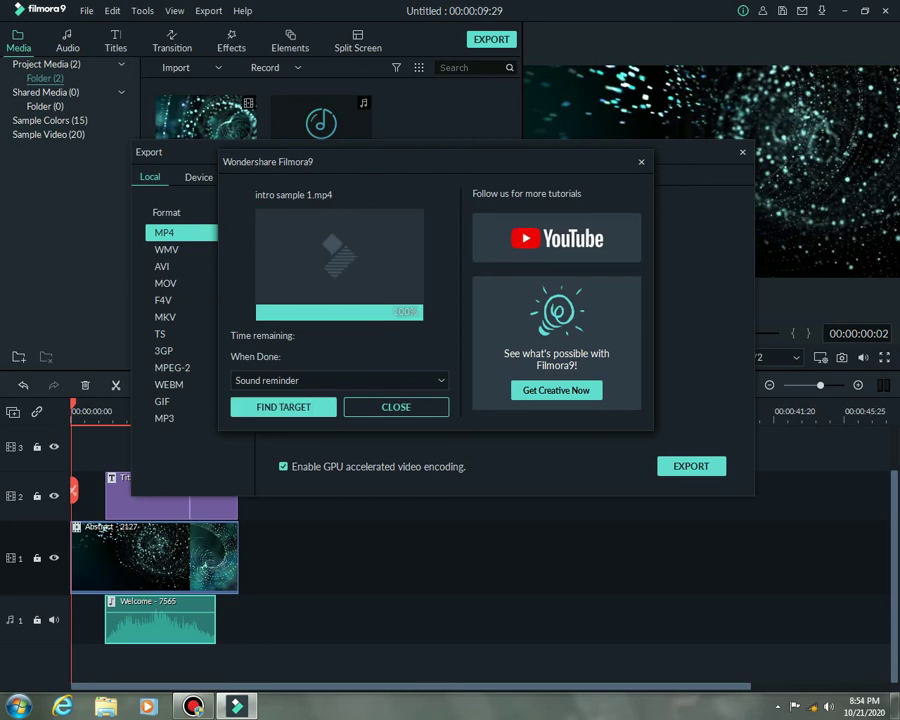
# Step: Locate the exported intro sample 1 file, play it through in Media Player Classic, and close the player and folder window
pyautogui.click(283, 407)
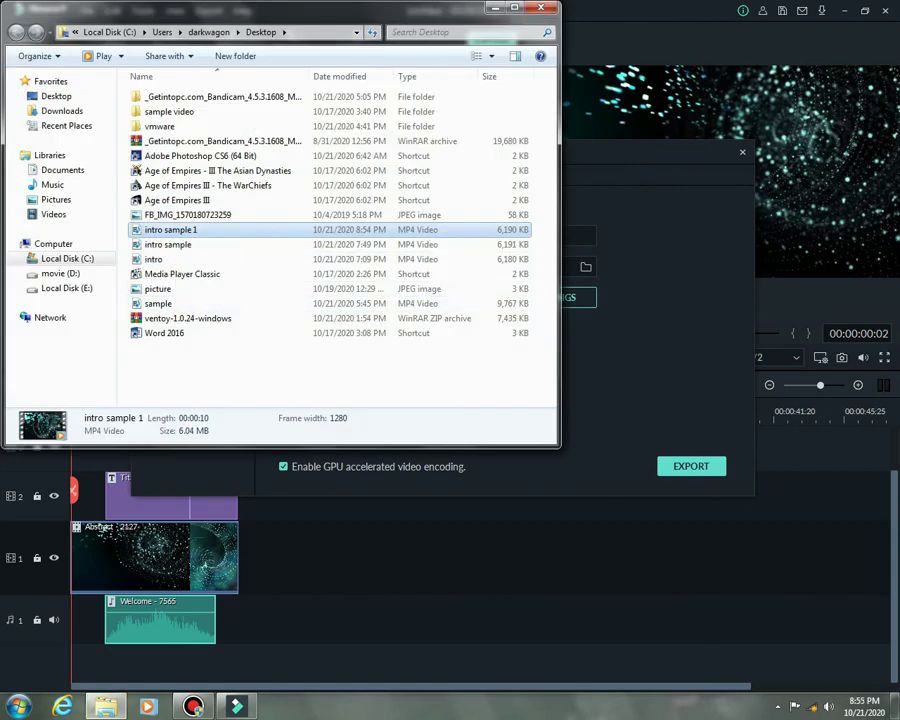
pyautogui.rightClick(180, 232)
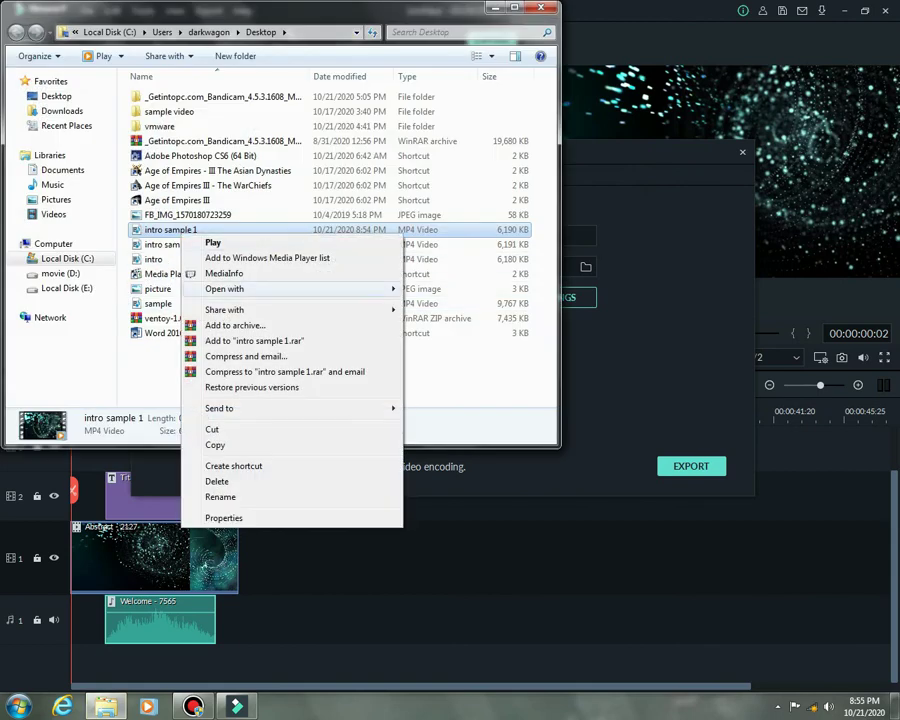
pyautogui.moveTo(224, 288)
pyautogui.click(446, 288)
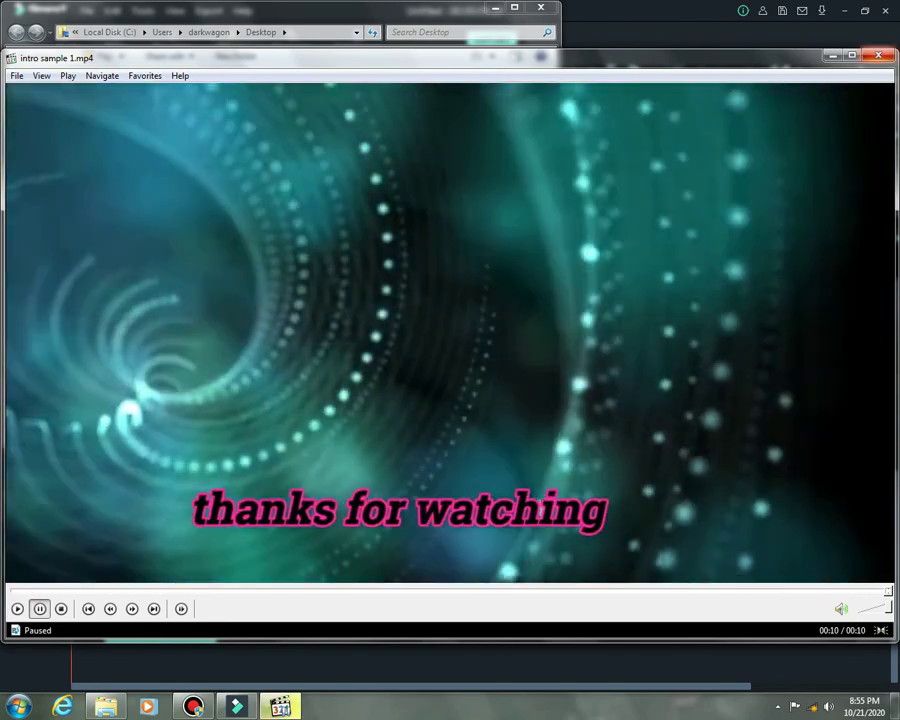
pyautogui.hotkey('alt', 'F4')
pyautogui.hotkey('alt', 'F4')
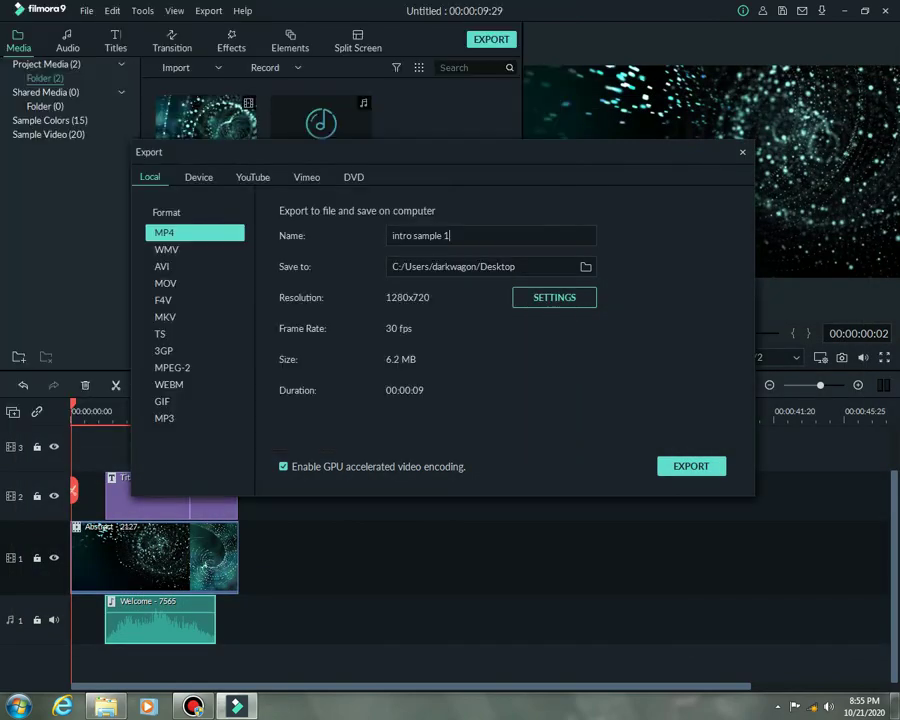
# Step: Close the export window and exit Filmora9 without saving the project changes
pyautogui.hotkey('alt', 'F4')
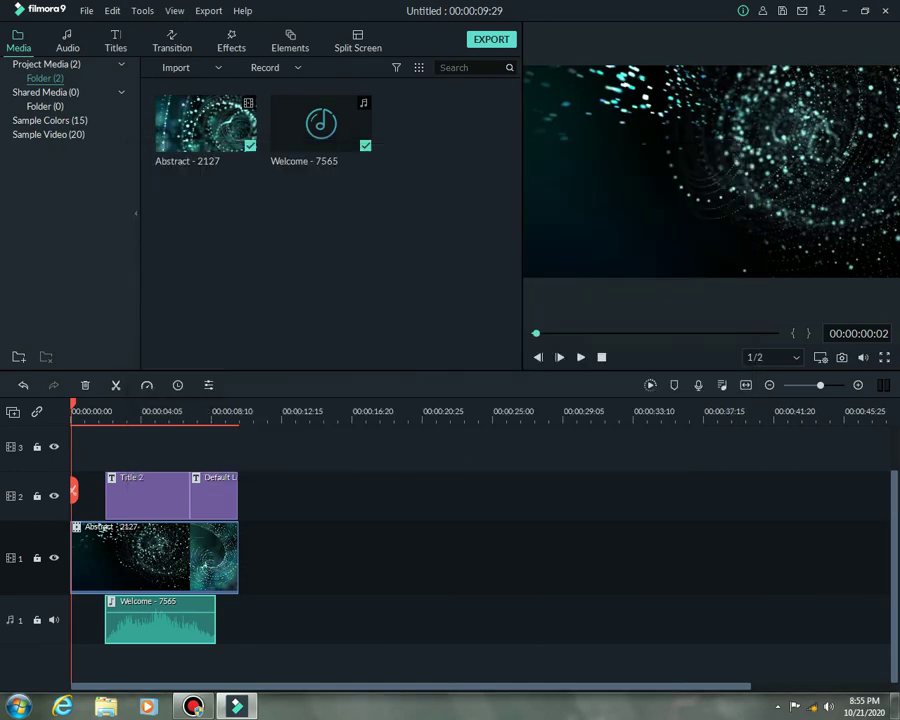
pyautogui.hotkey('alt', 'F4')
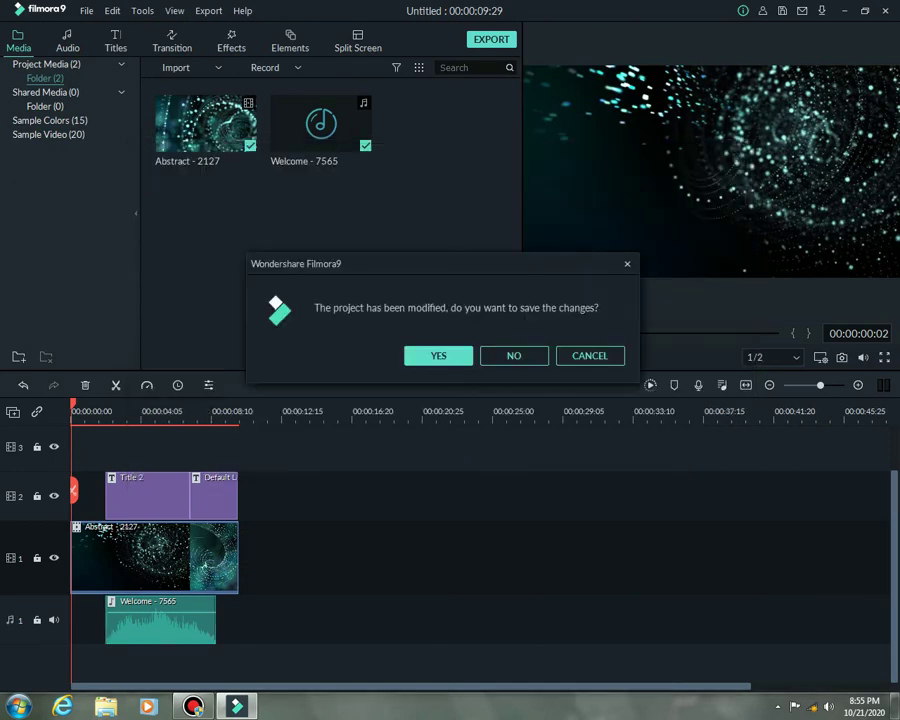
pyautogui.click(514, 355)
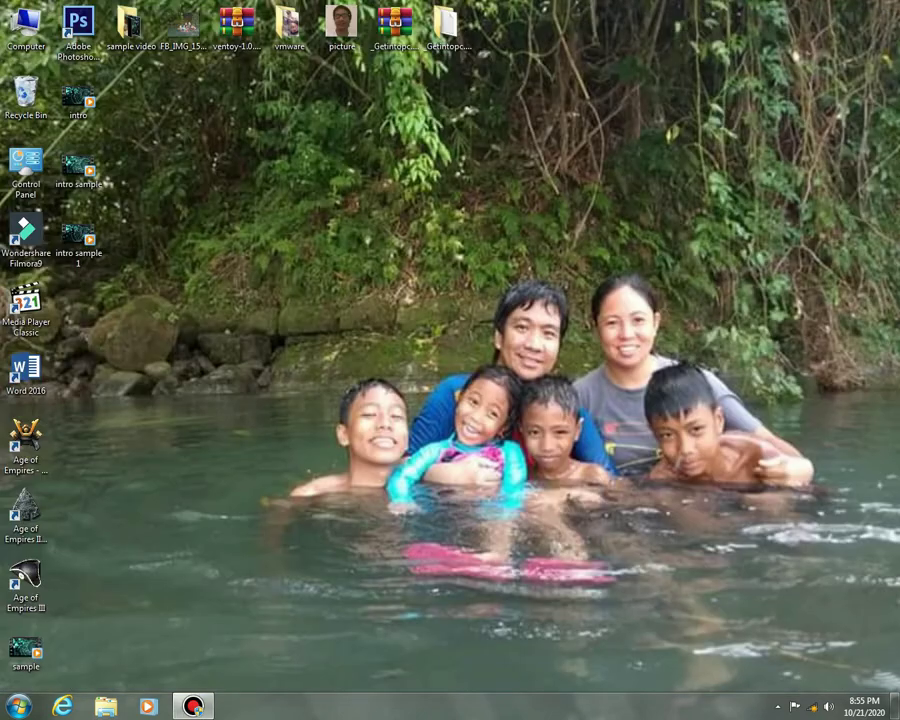